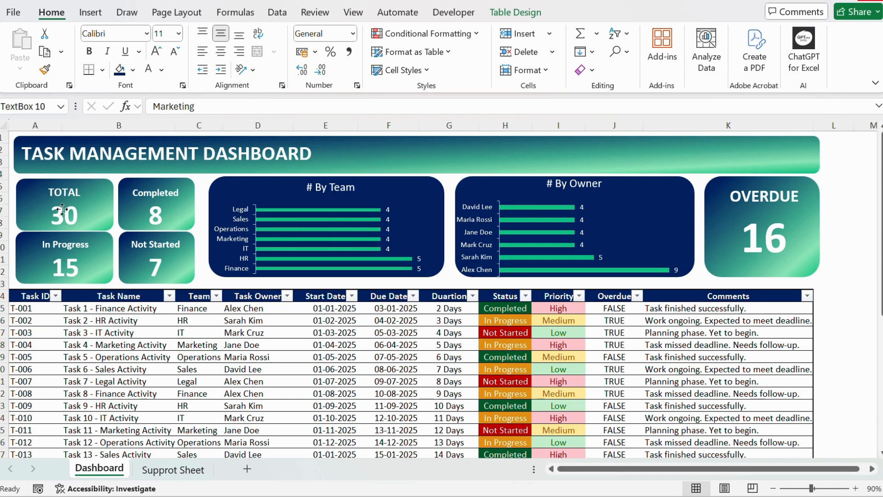
- Examine the finished dashboard's status cards, team and owner charts, overdue card and the task table below them
click(155, 219)
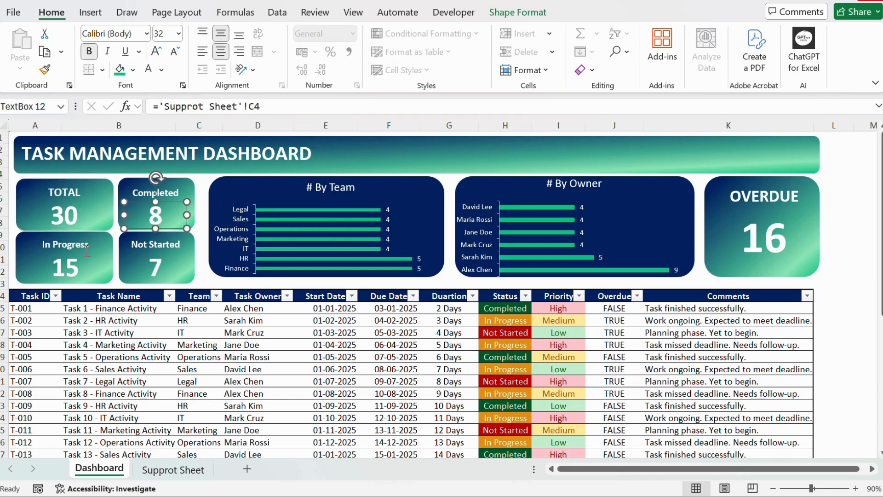
click(68, 264)
click(163, 273)
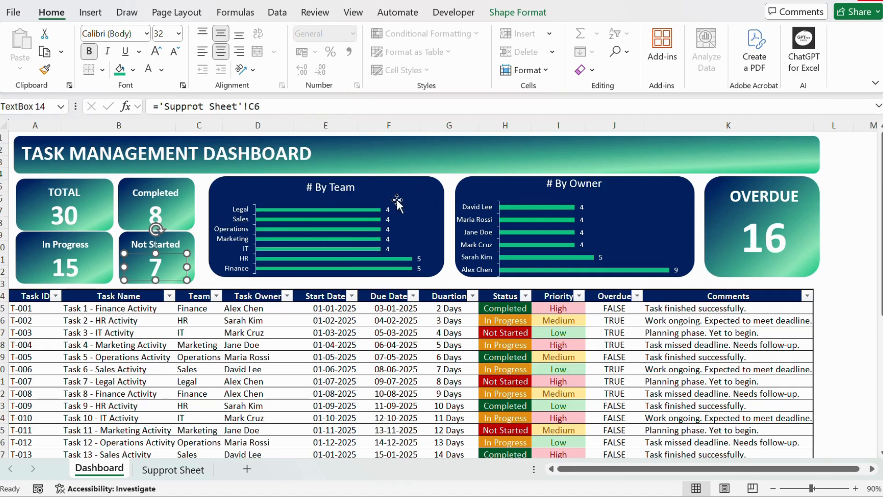
click(372, 196)
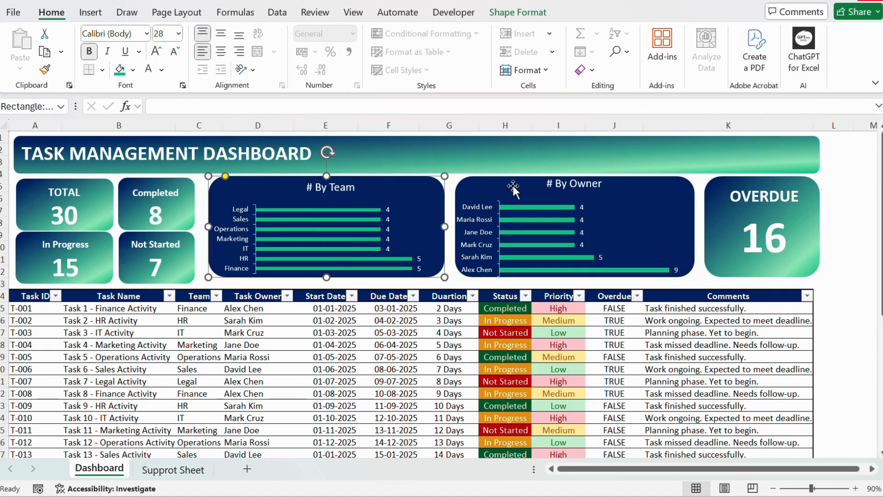
click(551, 187)
click(755, 196)
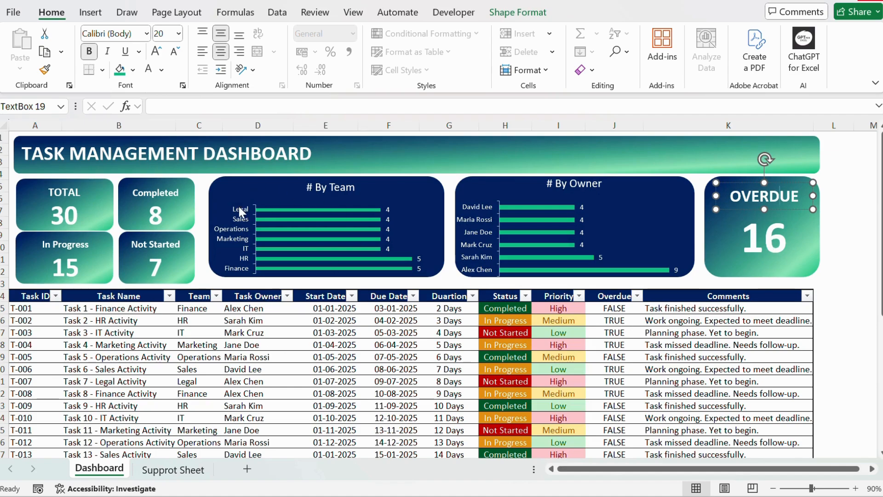
scroll(267, 282, down, 4)
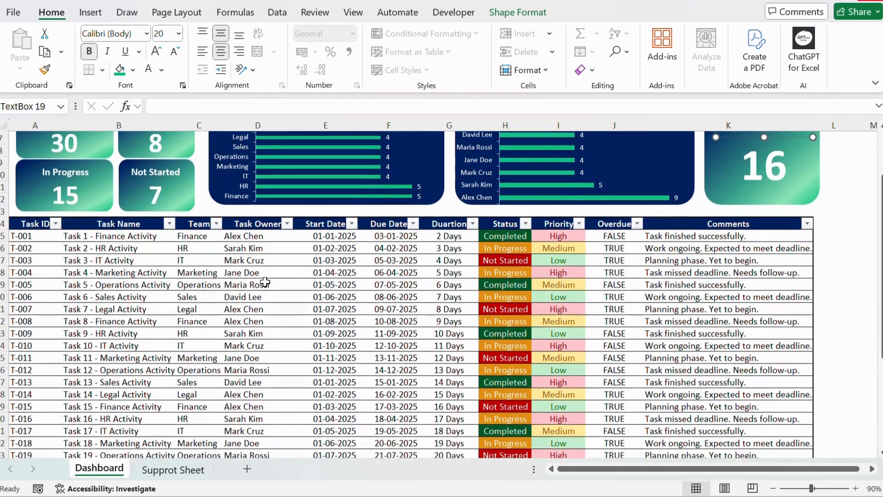
scroll(265, 282, down, 2)
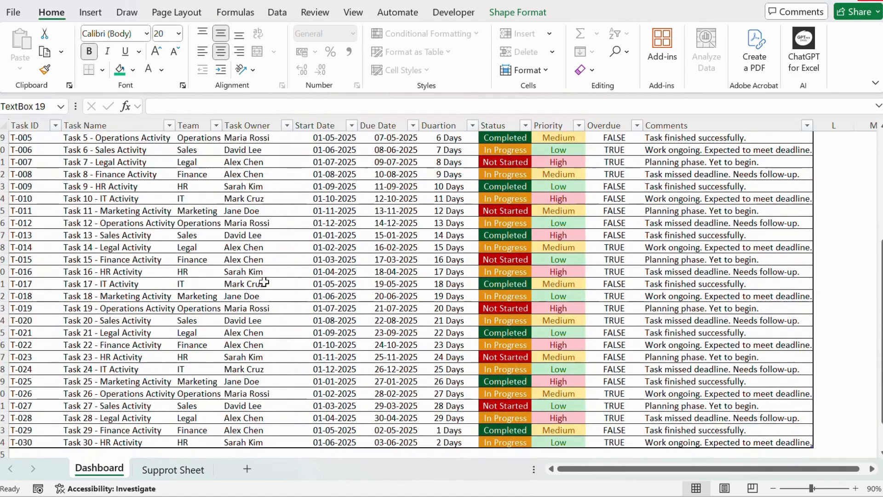
scroll(264, 282, up, 1)
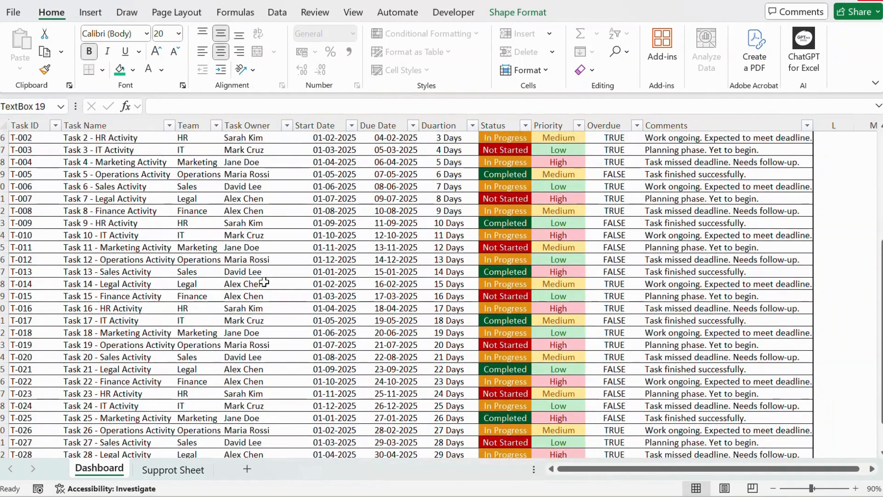
scroll(175, 244, up, 2)
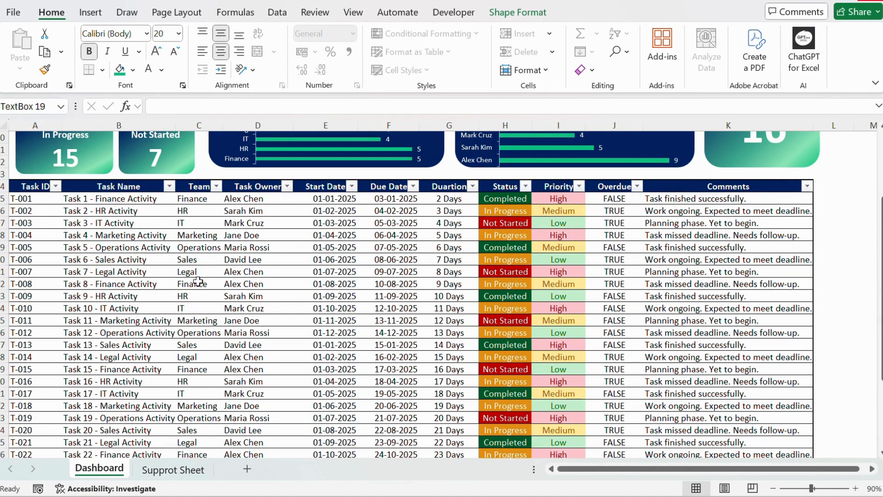
scroll(197, 281, down, 4)
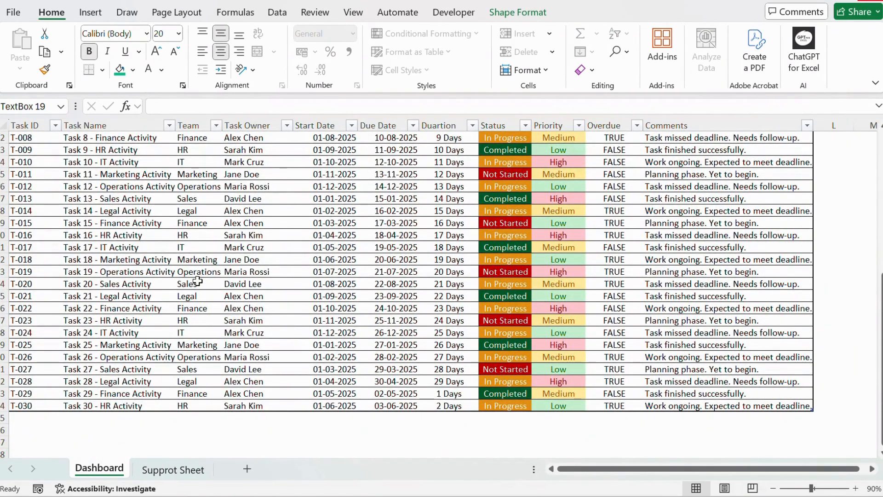
scroll(197, 281, up, 5)
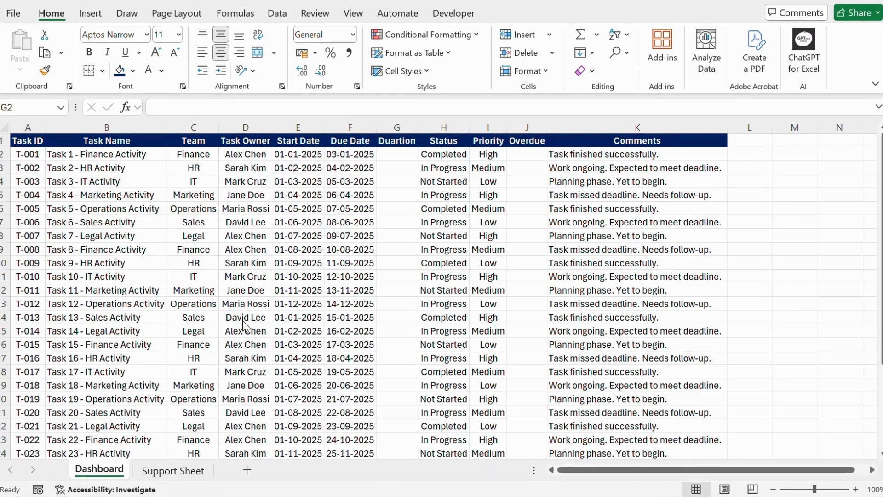
- Examine the raw task list on the Dashboard sheet and the Status, Team, Owners and Overdue summary tables on the Support Sheet
click(151, 473)
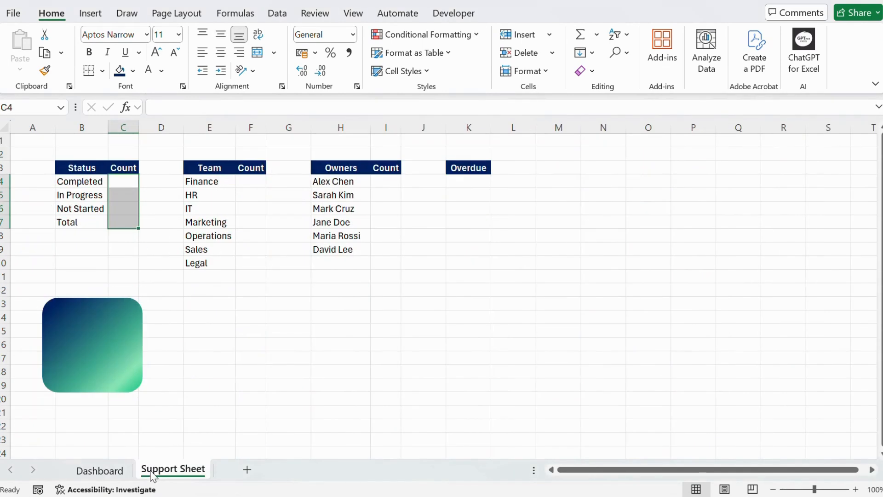
click(120, 471)
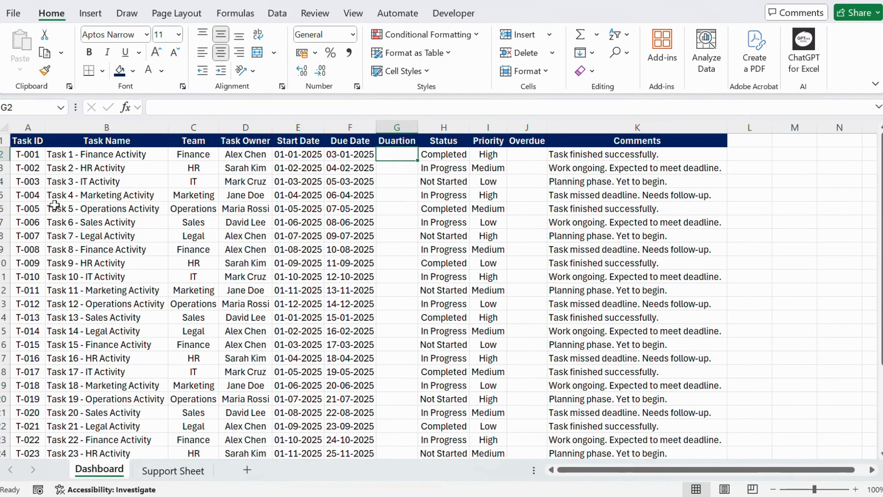
click(92, 156)
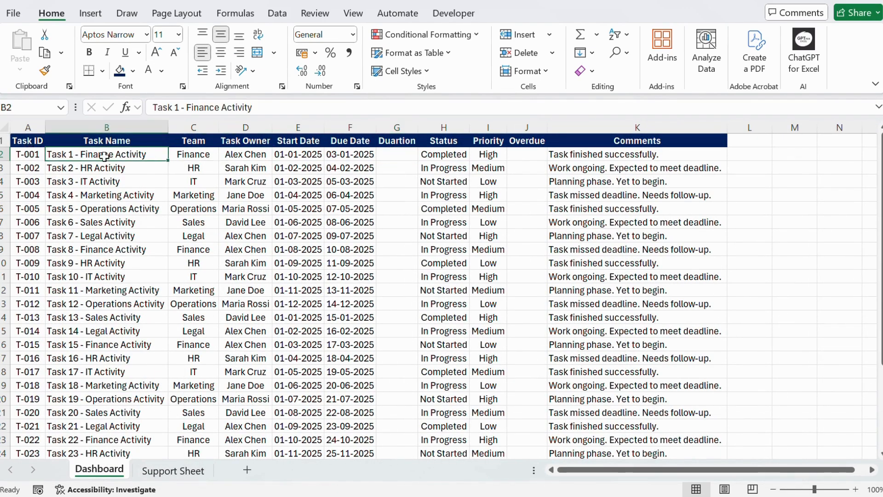
click(381, 155)
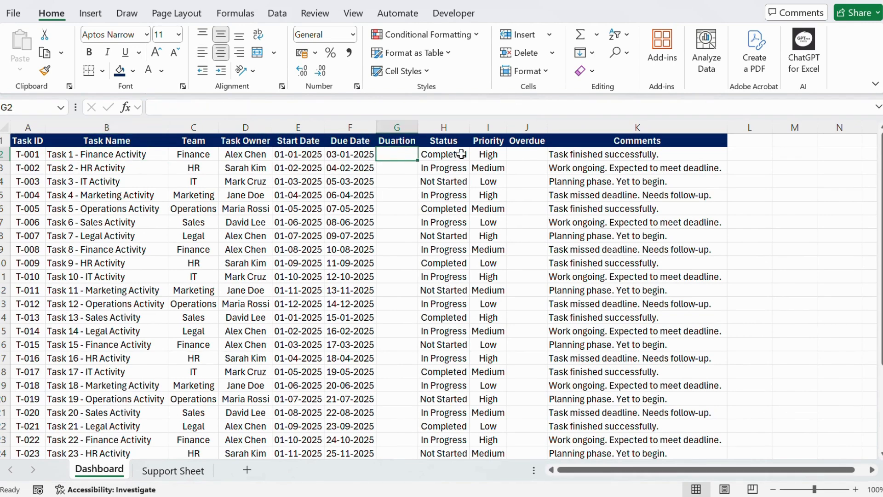
click(460, 154)
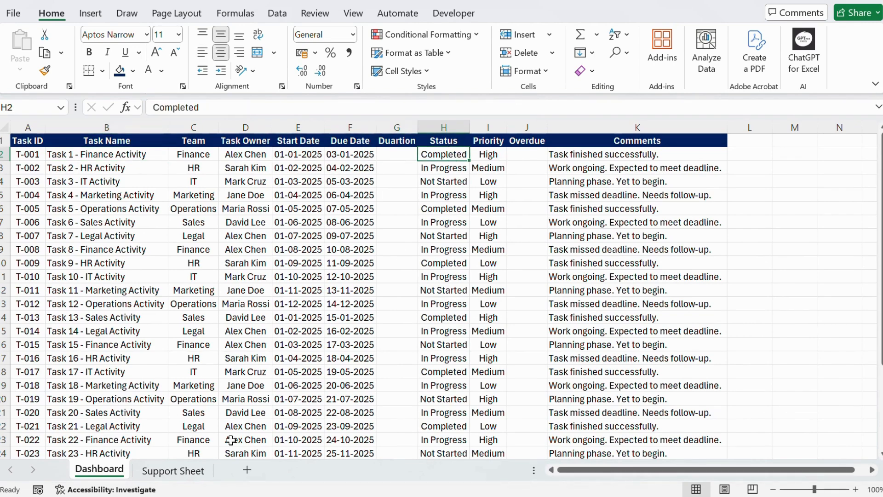
click(189, 474)
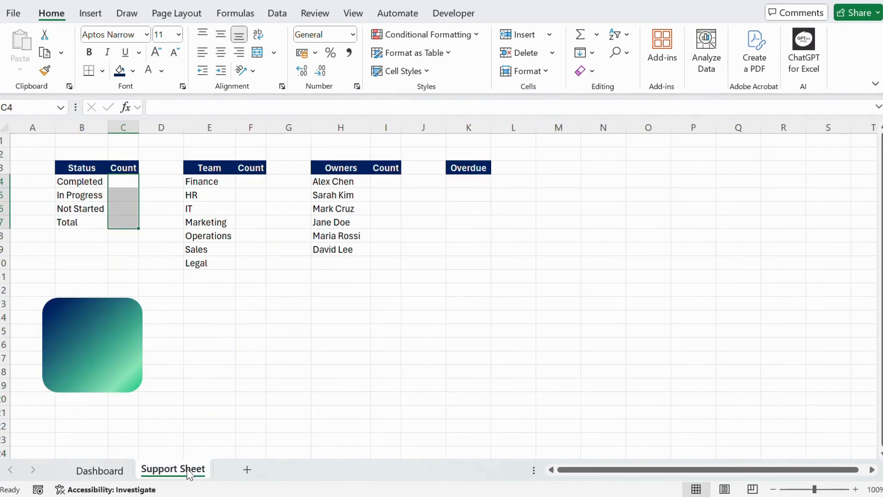
click(121, 181)
click(98, 182)
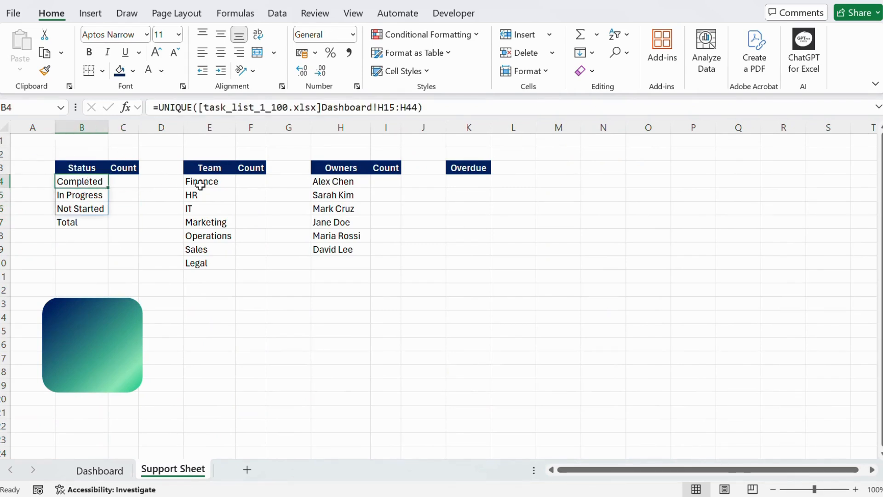
click(239, 182)
click(374, 182)
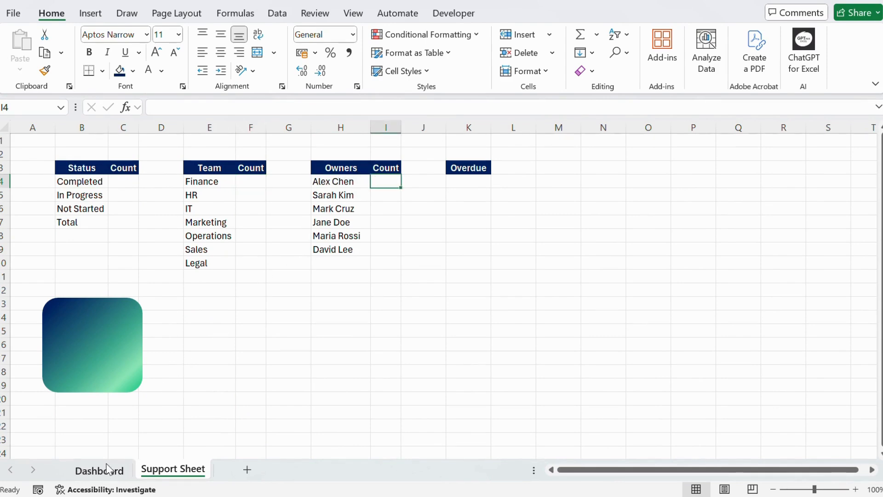
click(127, 183)
click(123, 210)
click(121, 224)
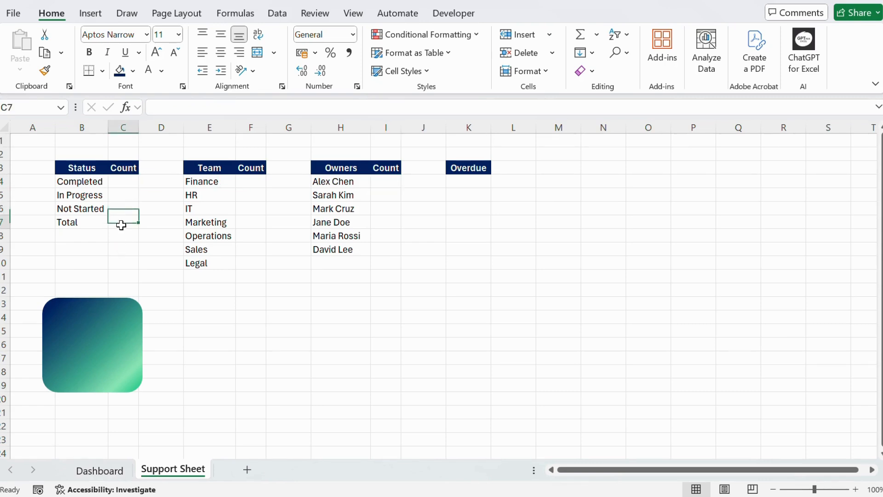
- Convert the whole task list on the Dashboard sheet, from the Task ID header through the last Comments row, into an Excel table
click(108, 473)
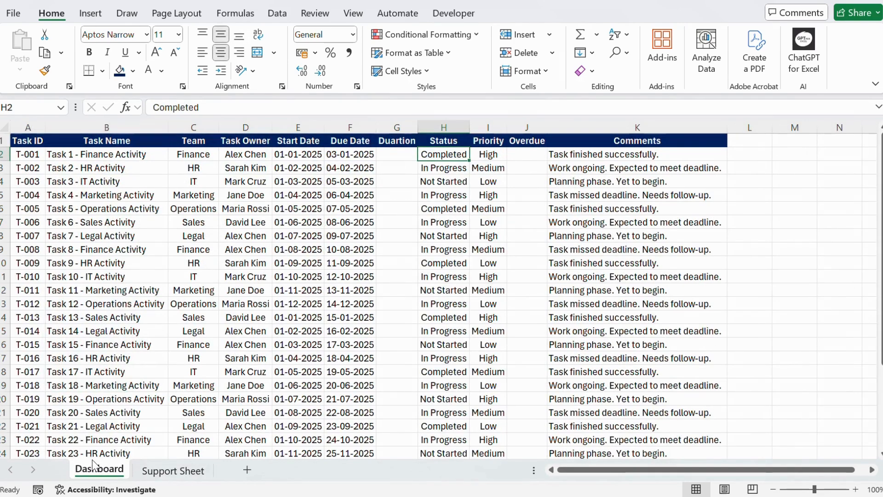
click(39, 140)
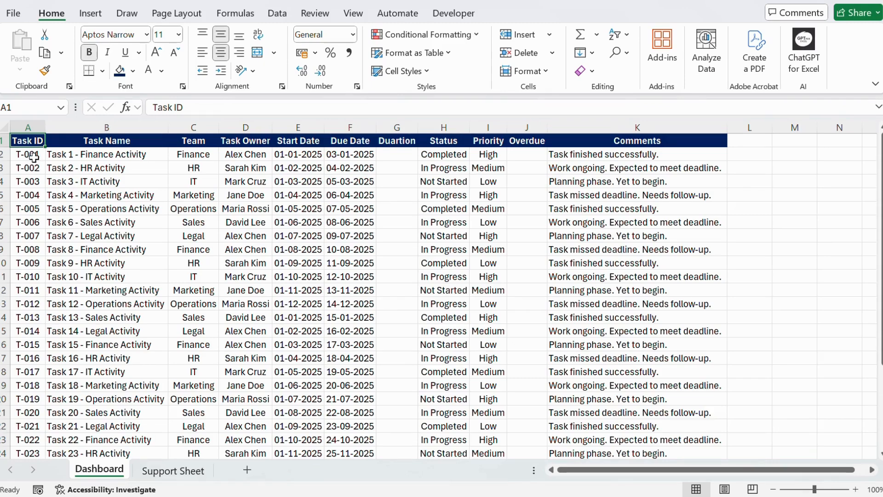
key(ctrl+shift+Right)
key(ctrl+shift+Down)
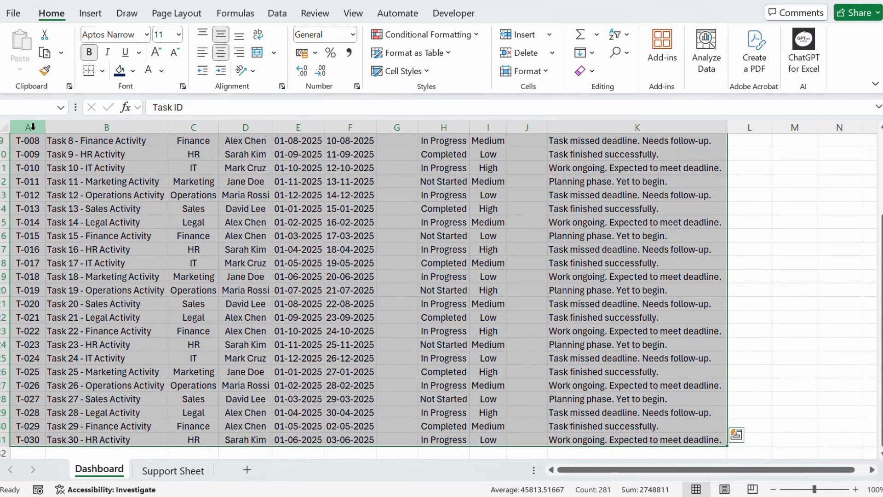
key(ctrl+t)
key(Return)
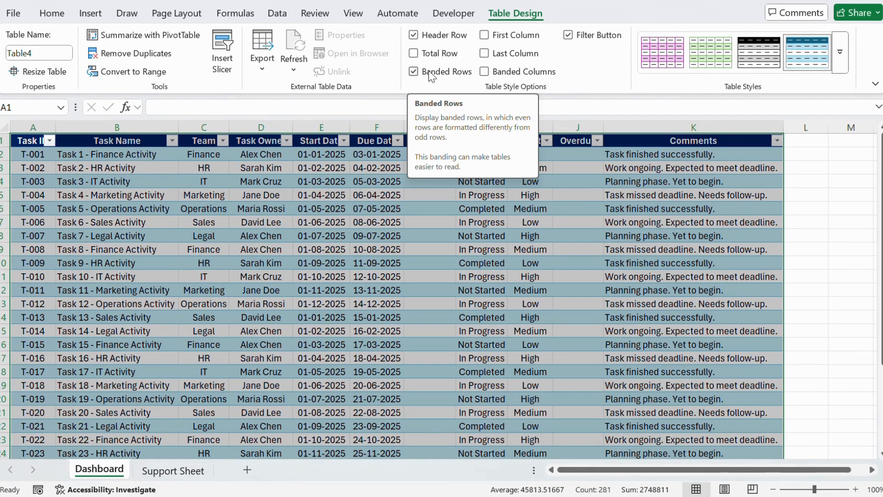
- Turn off banded rows for the task table and autofit its column widths
click(419, 74)
click(51, 13)
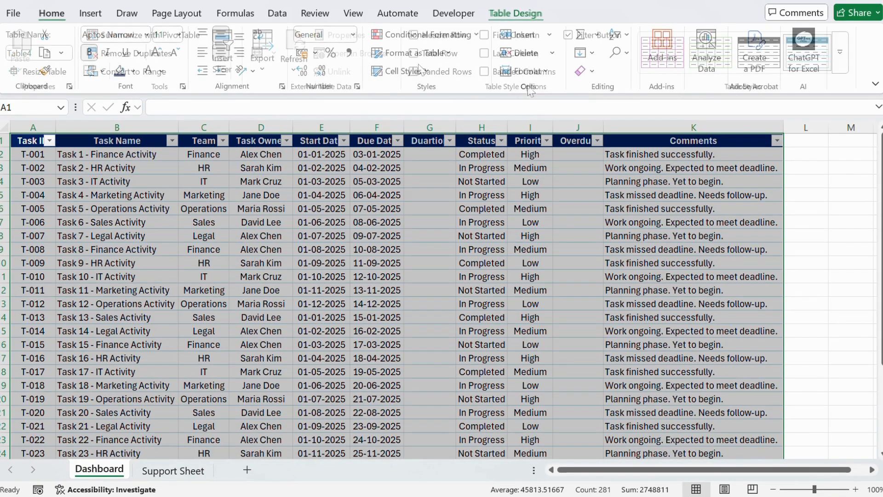
click(527, 71)
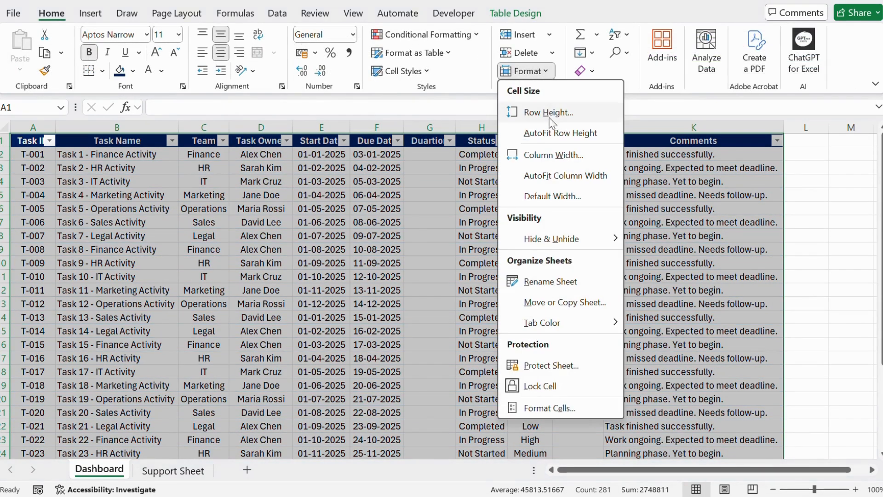
click(565, 176)
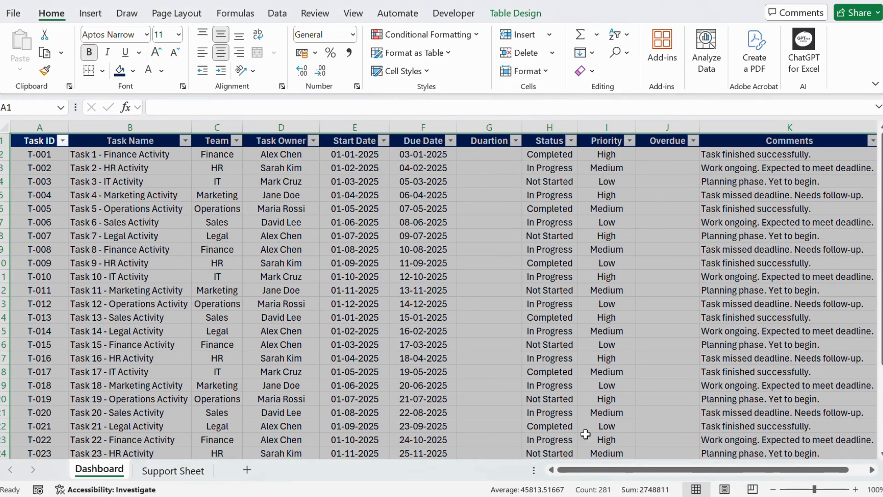
- Fill the table's duration column with the formula =[@[Due Date]]-[@[Start Date]], entered in G2
click(484, 193)
click(478, 153)
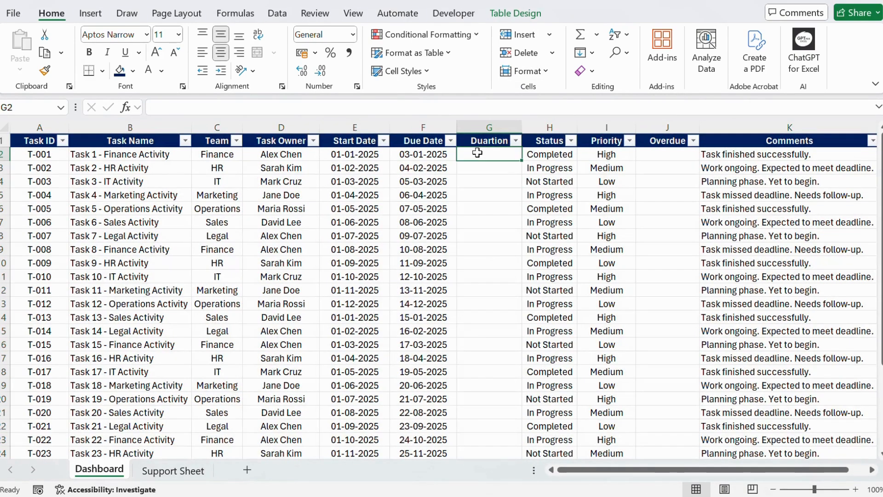
click(655, 153)
click(497, 151)
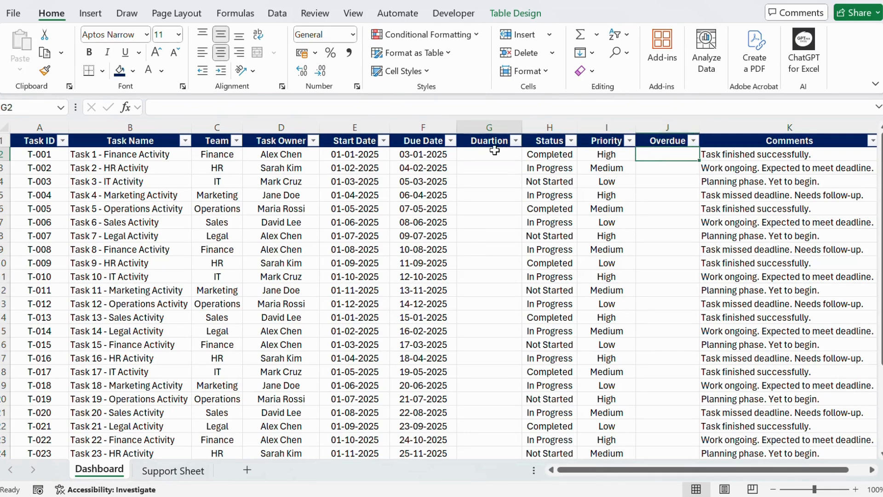
click(656, 156)
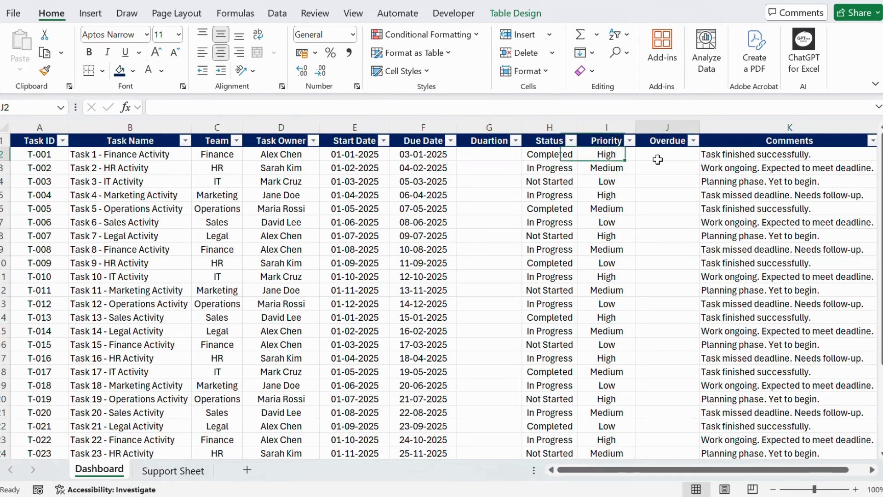
click(476, 156)
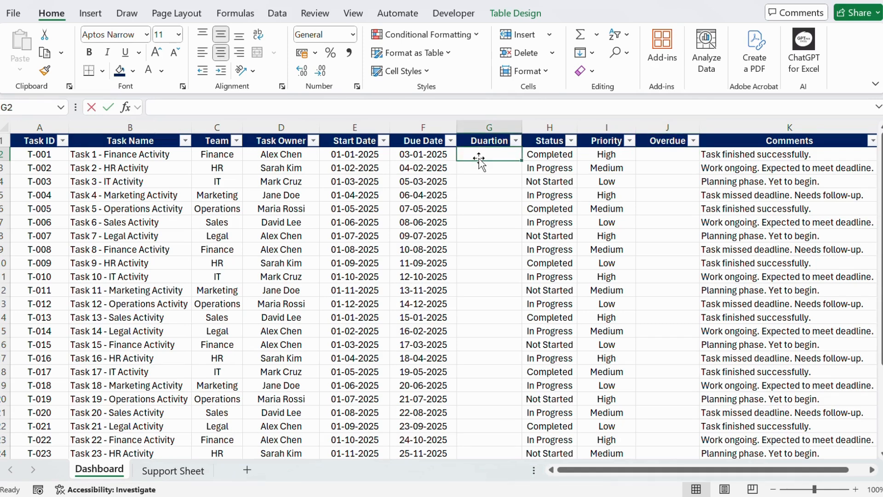
text(=)
click(433, 160)
text(-)
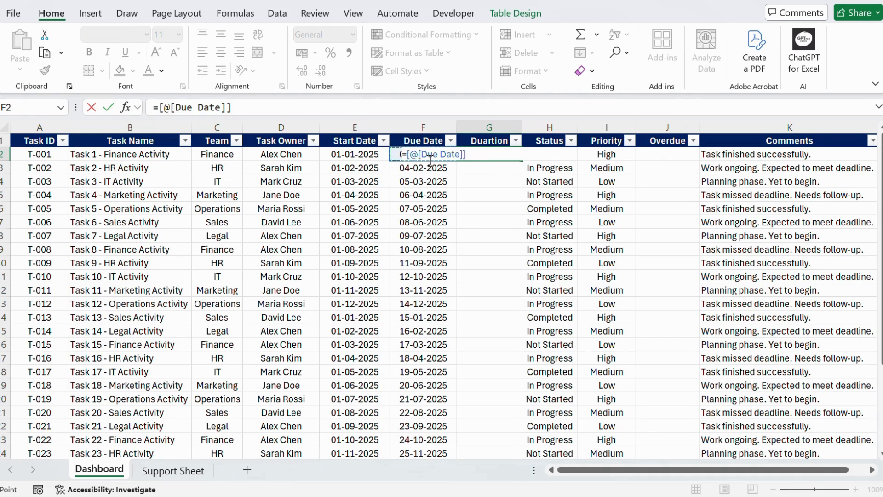
click(361, 154)
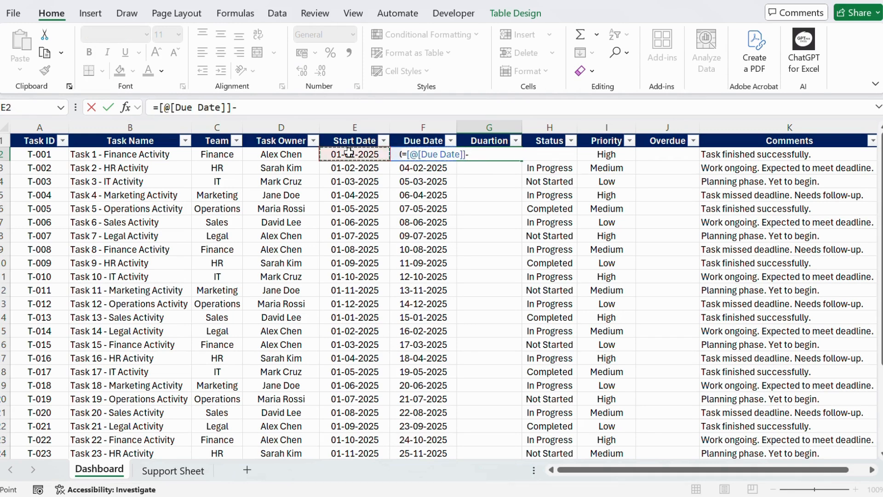
key(Return)
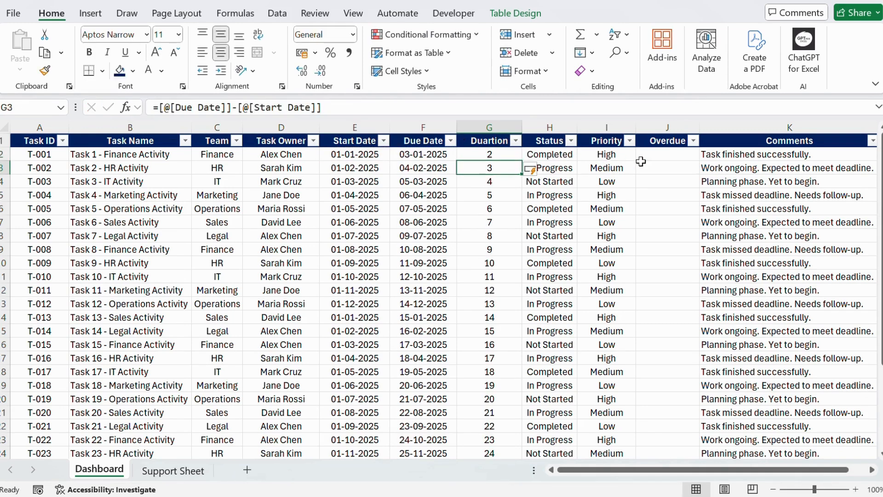
click(663, 156)
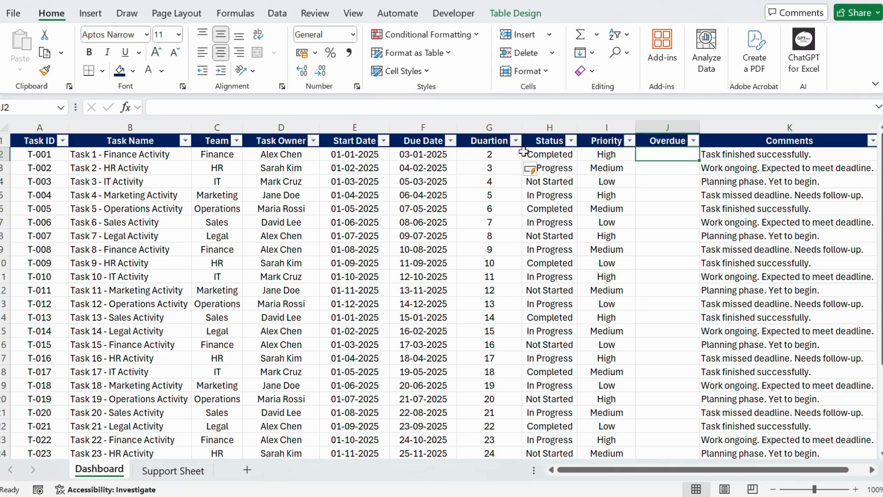
text(=)
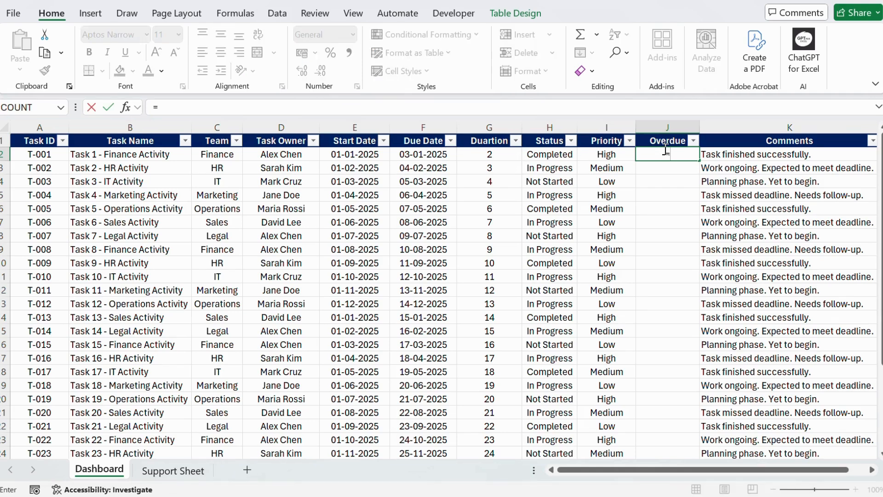
text(and()
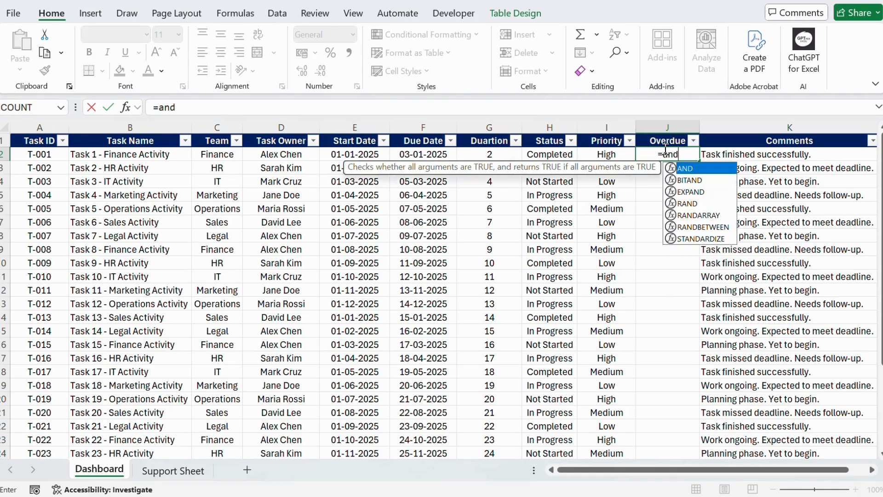
click(546, 155)
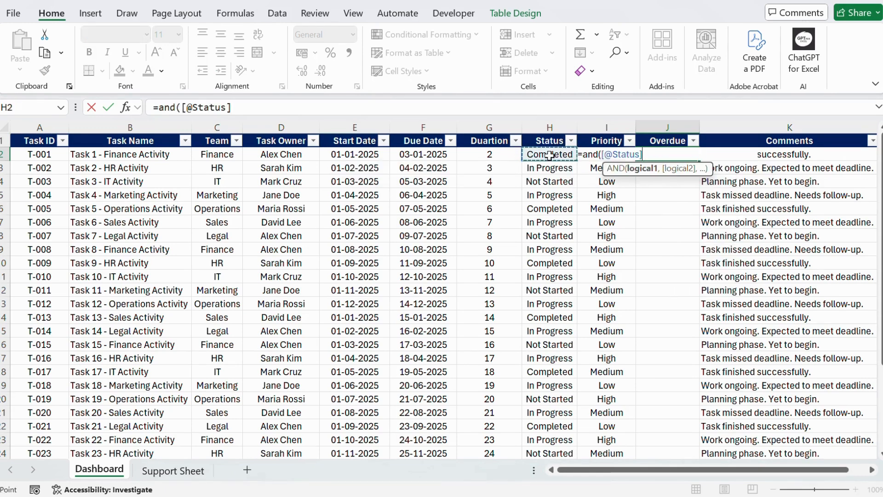
text(<>)
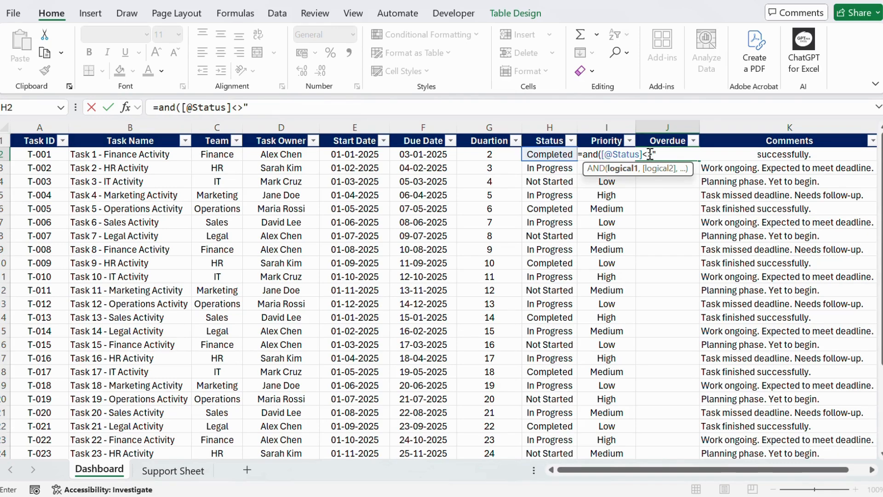
text(Completed)
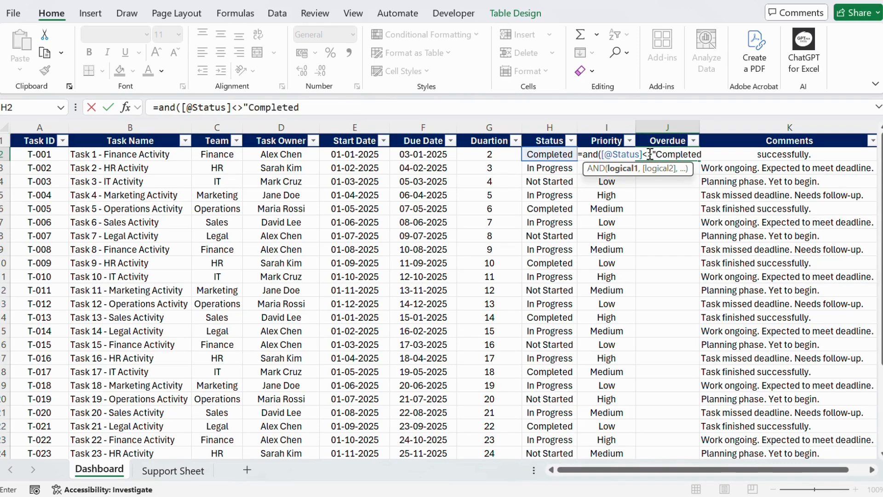
text(,)
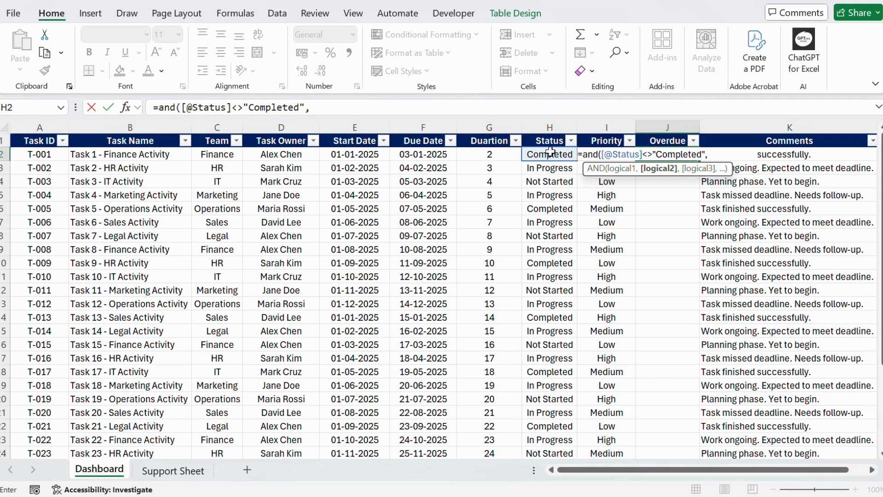
click(427, 154)
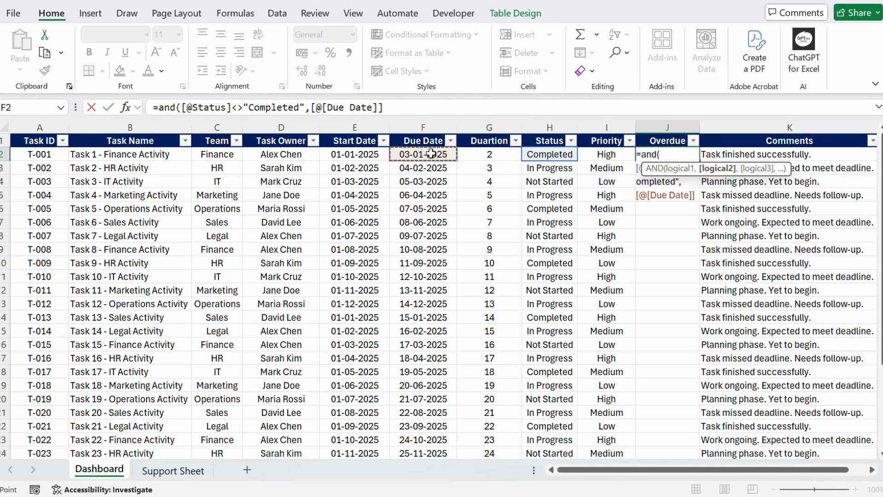
text(<)
text(T)
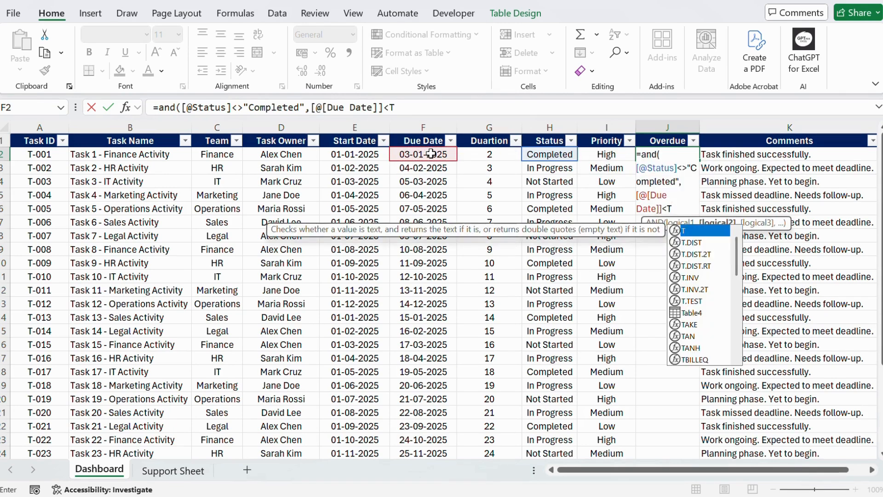
text(oday()
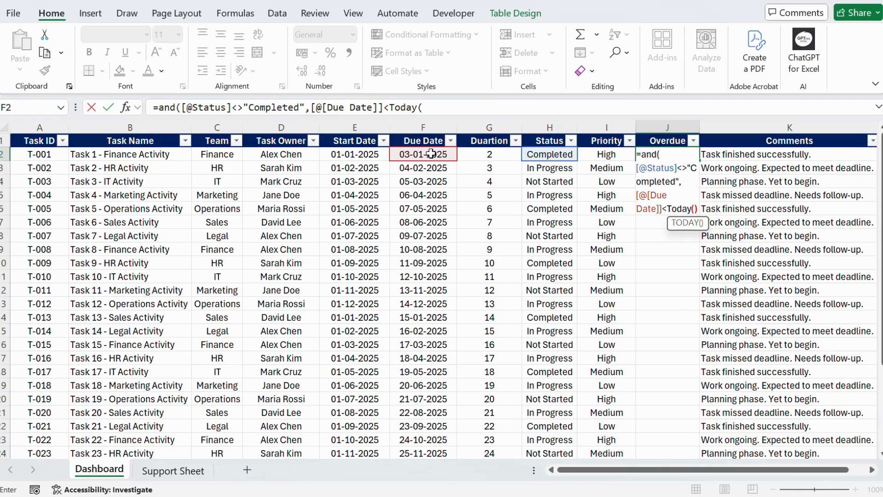
text())
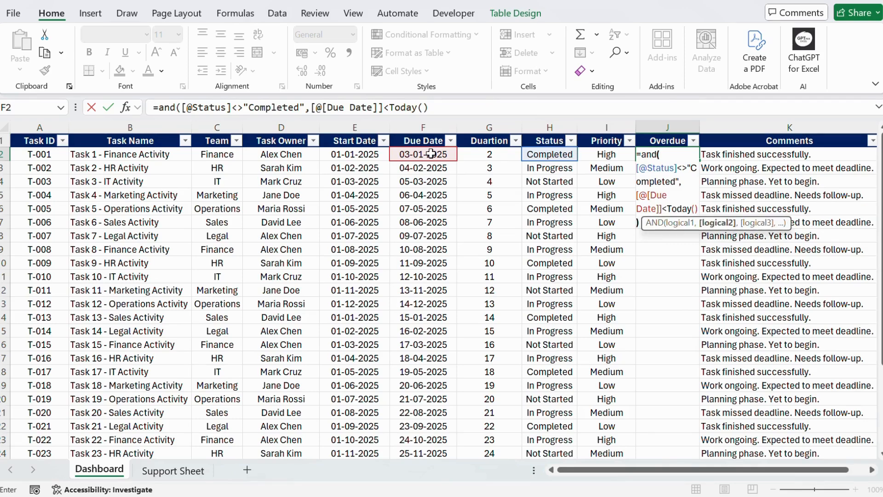
text())
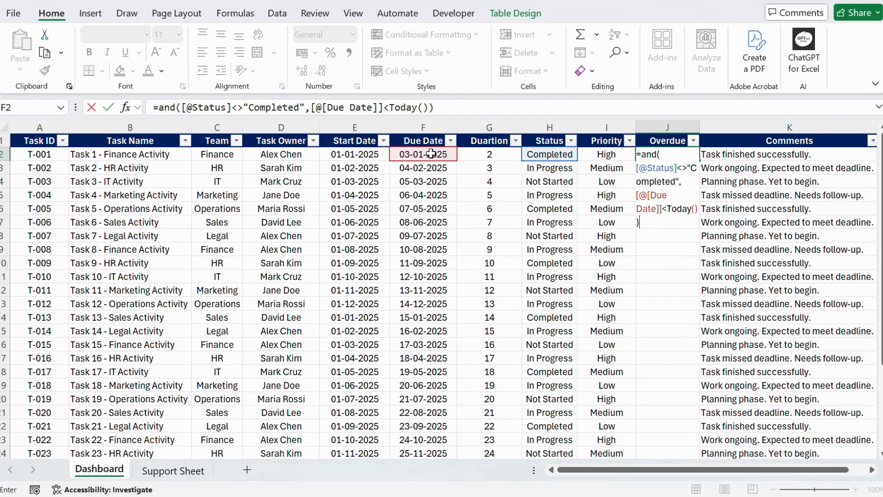
key(Return)
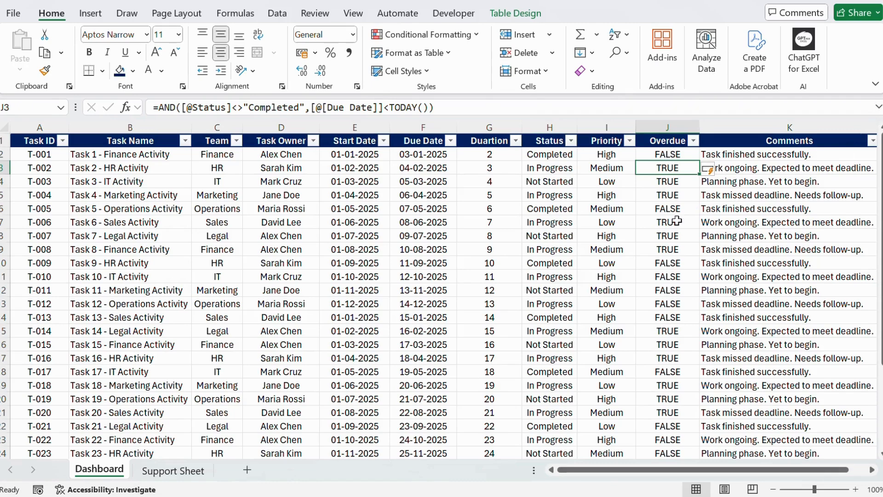
scroll(669, 230, down, 6)
scroll(668, 234, up, 6)
click(71, 165)
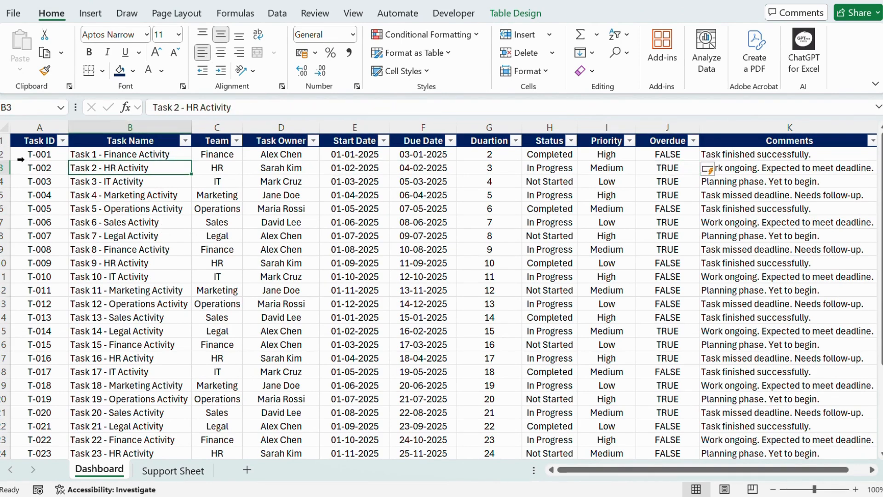
- On the Support Sheet, enter =COUNTIF(Table4[Status],'Support Sheet'!B4) in C4 and fill it down to C6 for the Completed, In Progress and Not Started counts
click(162, 477)
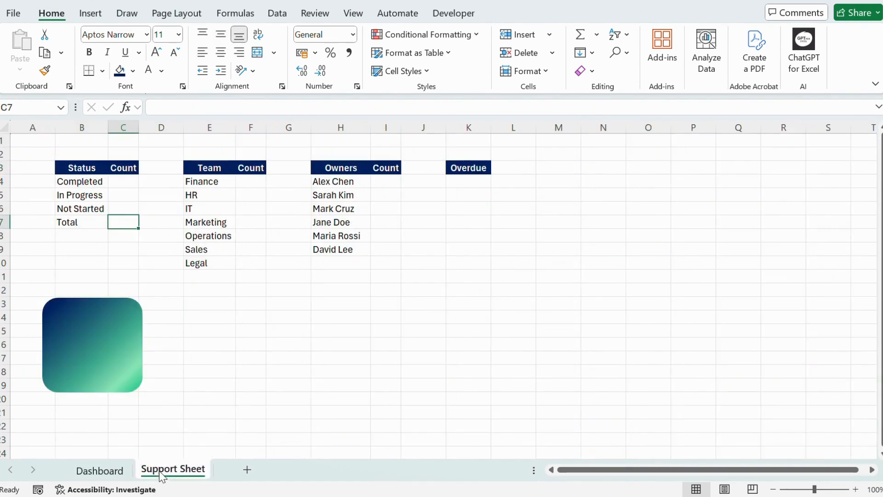
click(125, 181)
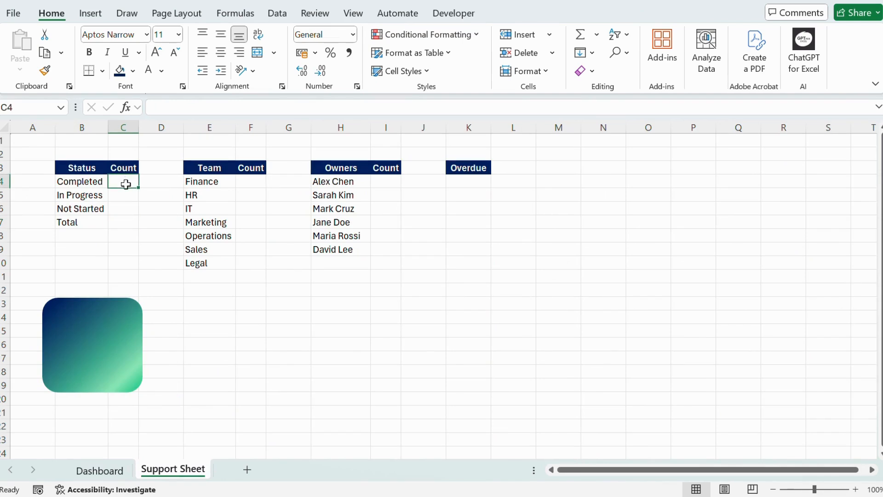
click(253, 182)
click(122, 181)
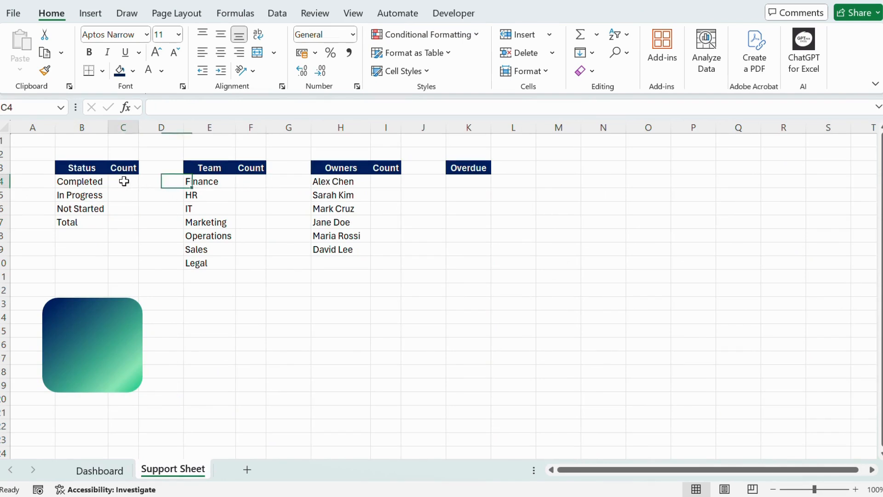
text(=)
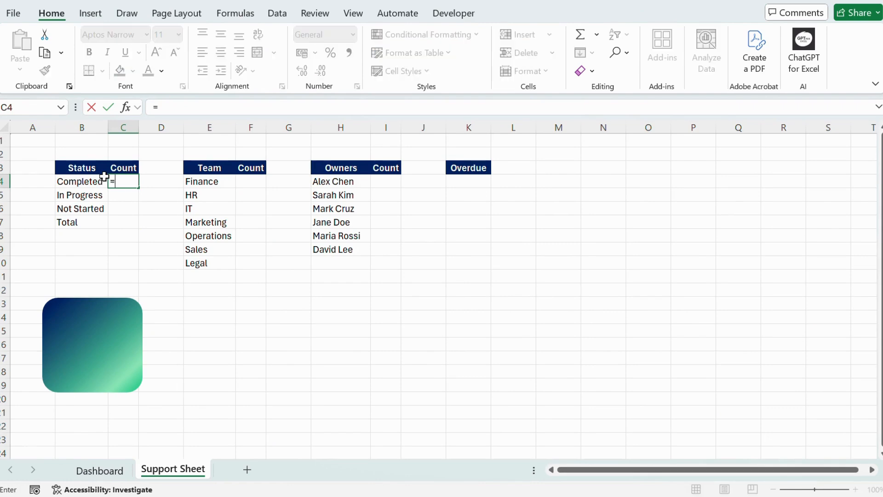
text(countif()
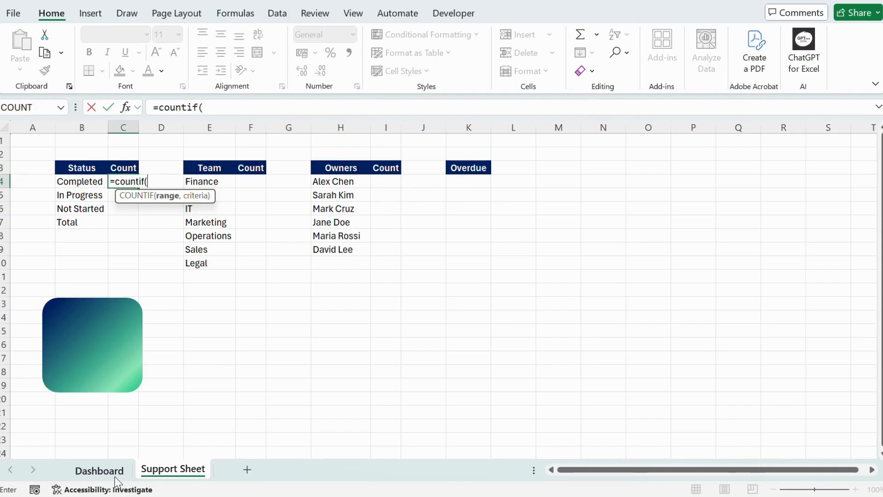
click(100, 469)
click(583, 153)
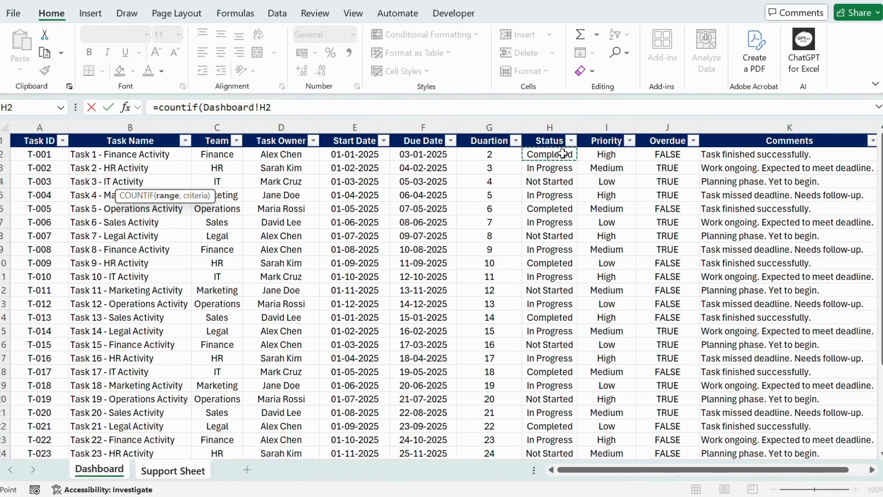
key(ctrl+shift+Down)
text(,)
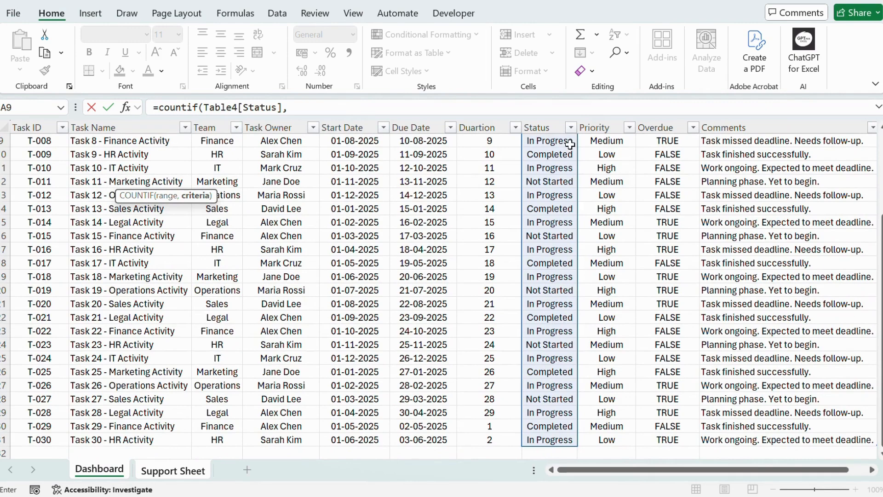
click(165, 472)
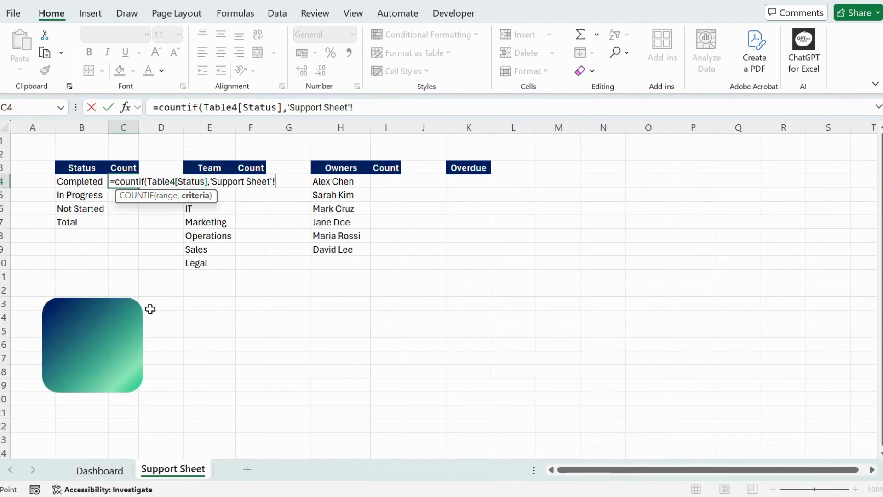
click(87, 181)
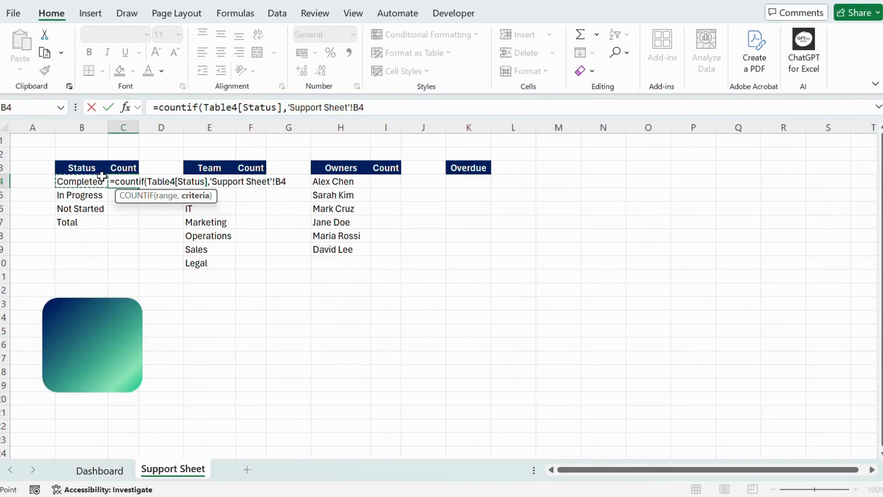
key(Return)
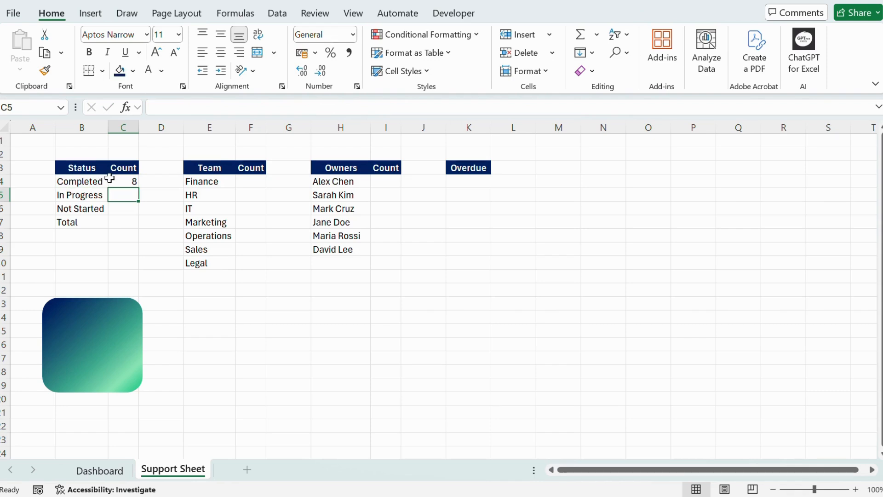
click(121, 180)
drag(139, 188, 134, 210)
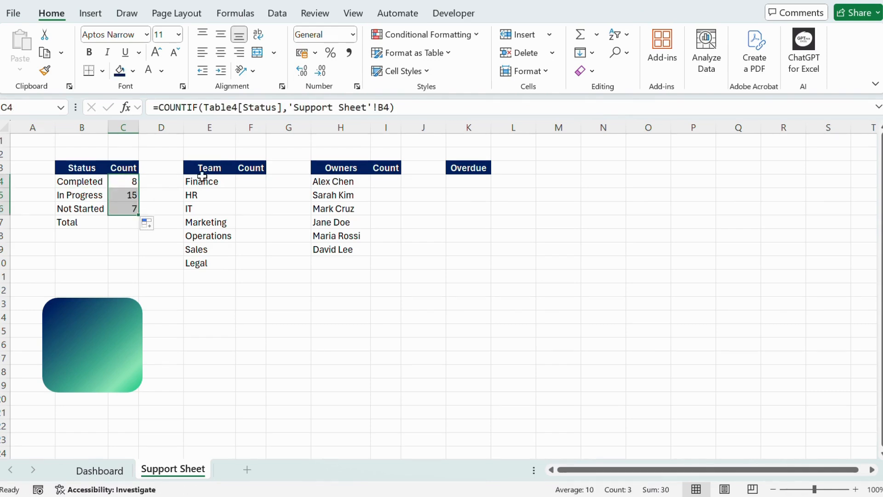
- Count the tasks per team with a COUNTIF in F4 over Table4[Team], using E4 as criterion, and fill it down to the Legal row
click(250, 181)
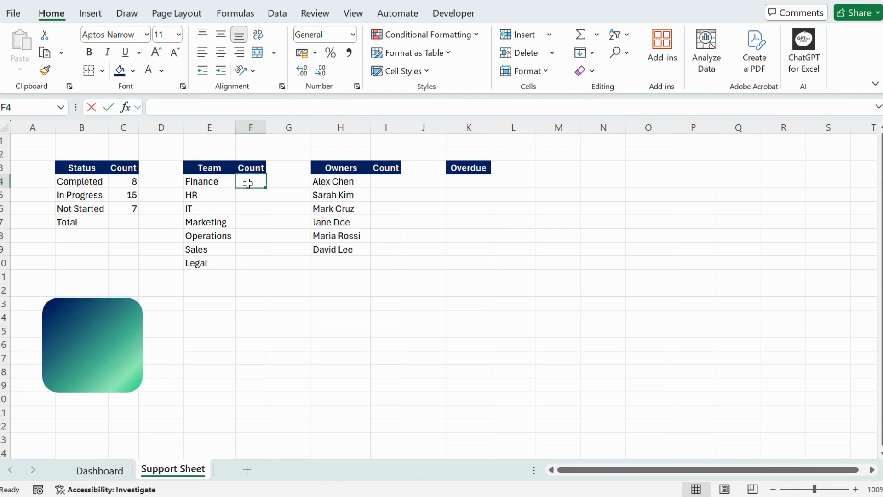
text(=)
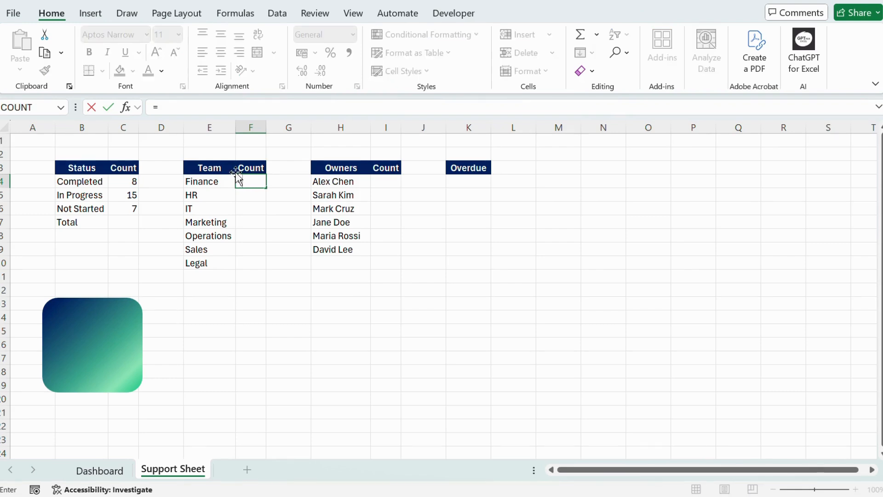
text(countif()
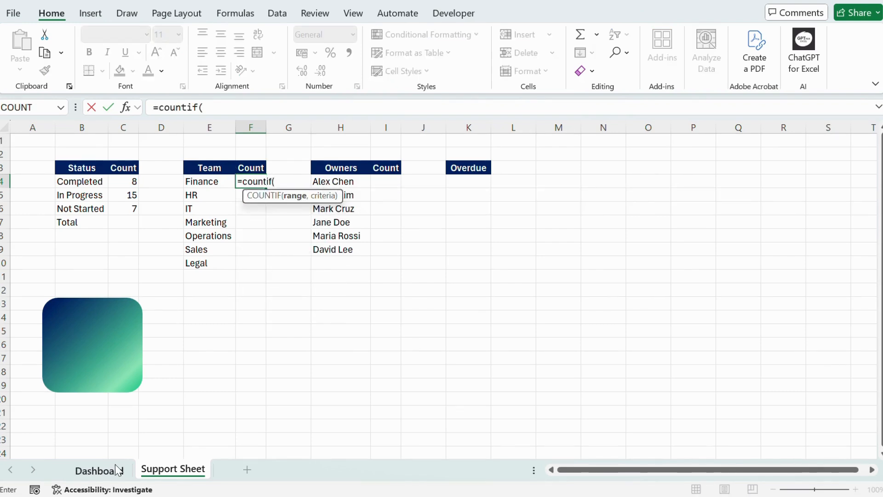
click(118, 469)
drag(229, 140, 238, 153)
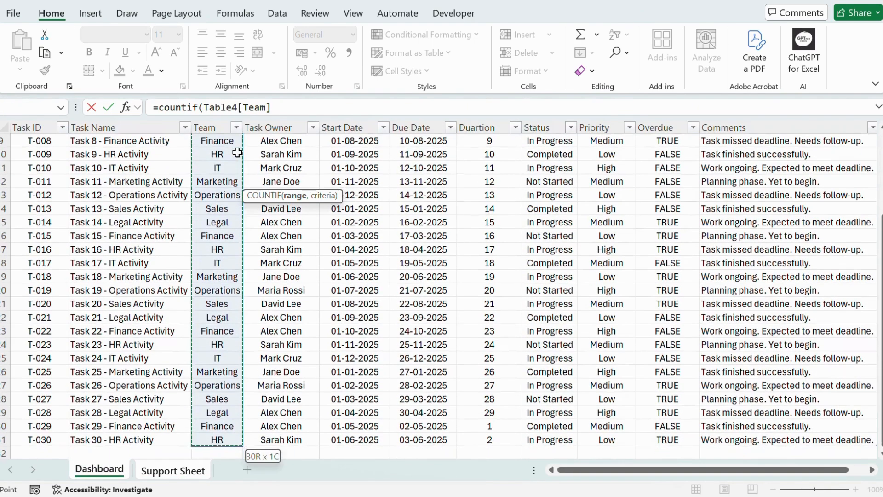
text(,)
click(173, 469)
click(219, 181)
key(Return)
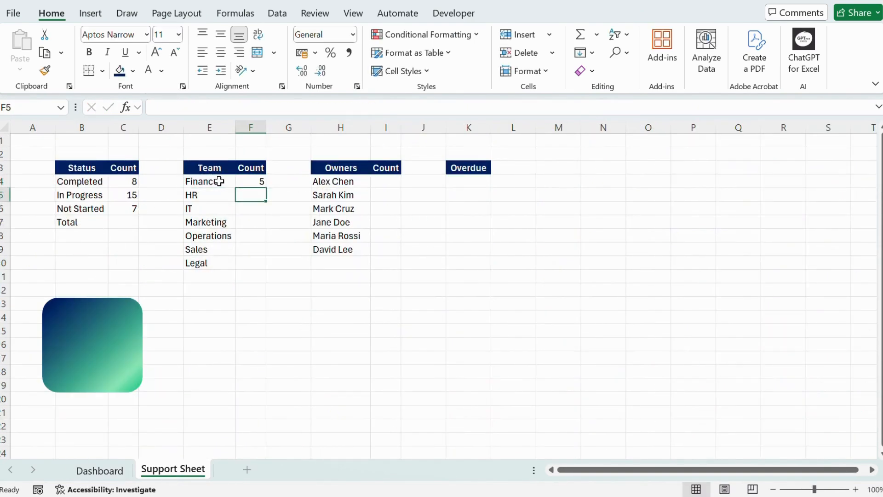
click(258, 181)
double_click(266, 187)
- Count the tasks per owner by entering =COUNTIF(Table4[Task Owner],'Support Sheet'!H4) in I4 and filling it down to I9
click(386, 182)
text(=countif)
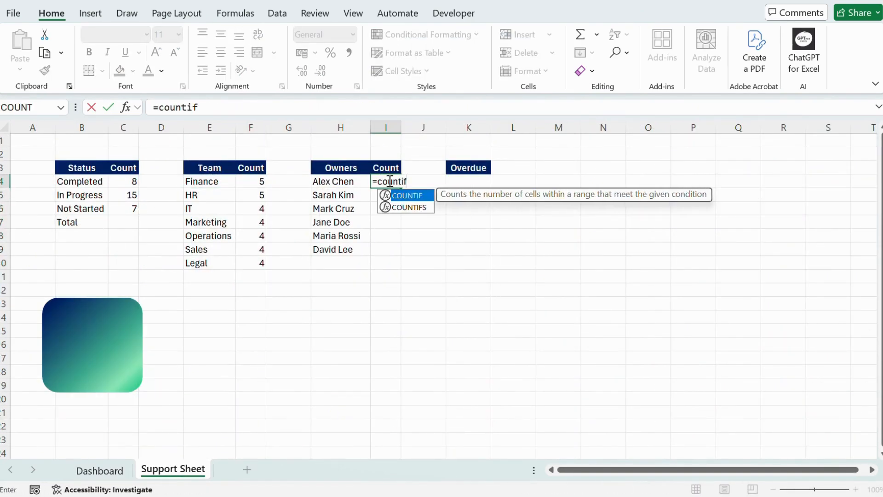
text(()
click(99, 469)
click(283, 156)
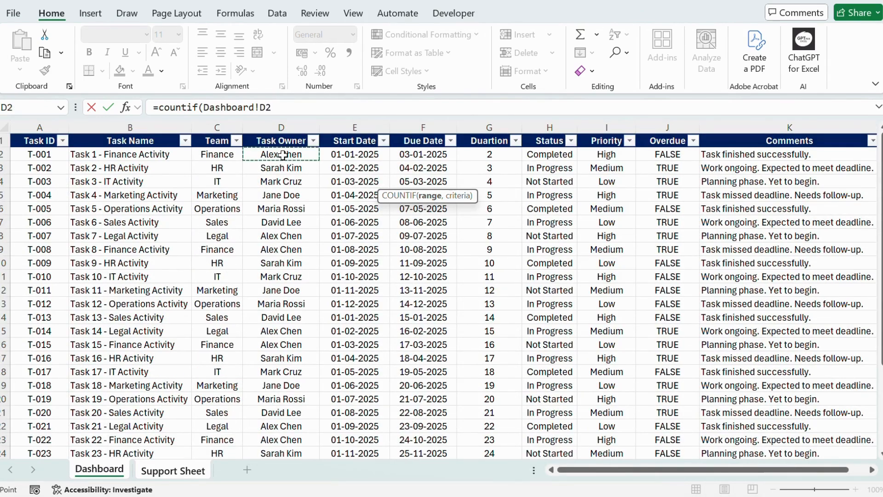
key(ctrl+shift+Down)
text(,)
click(172, 469)
click(356, 182)
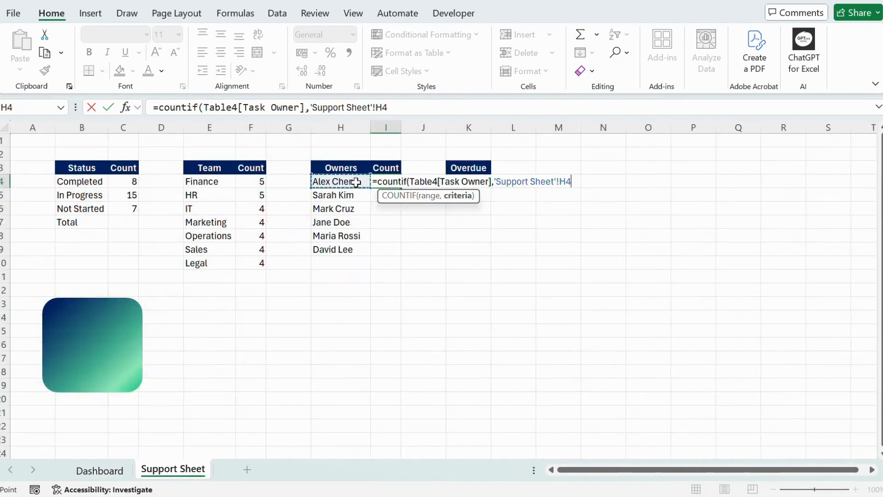
key(Return)
click(386, 182)
double_click(400, 188)
- Count the overdue tasks by entering =COUNTIF(Table4[Overdue],TRUE) in K4 of the Support Sheet
click(470, 183)
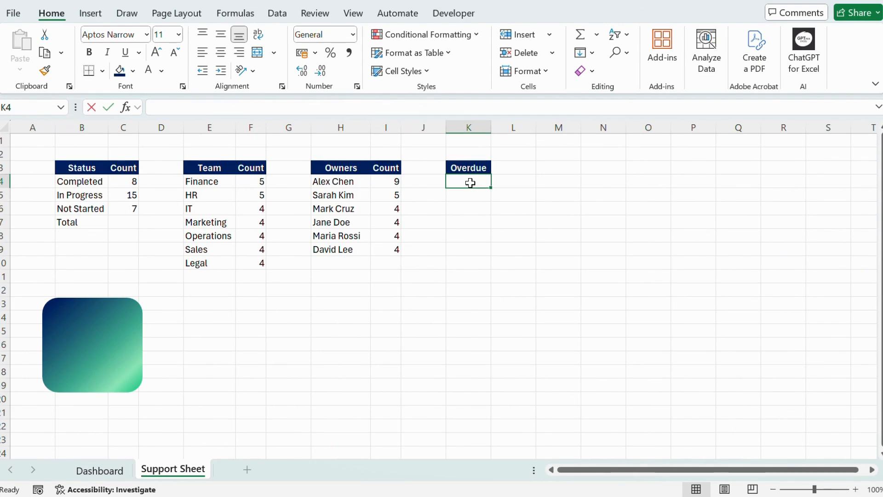
text(=co)
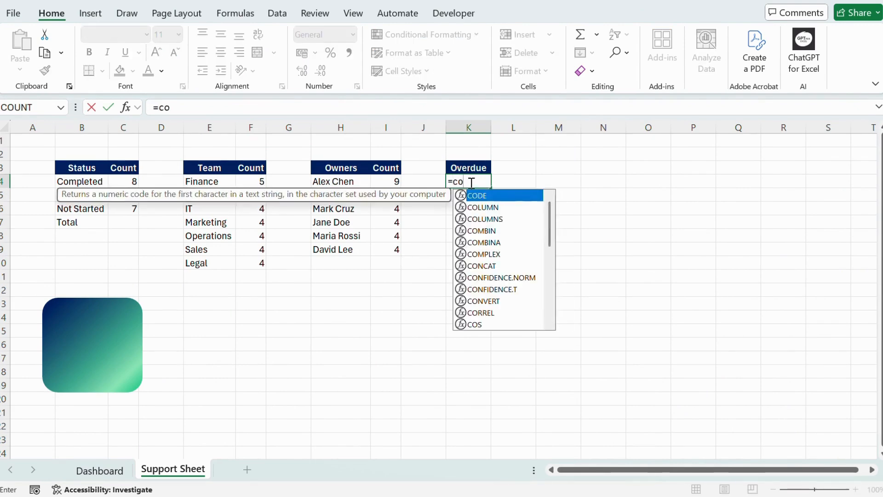
text(untif()
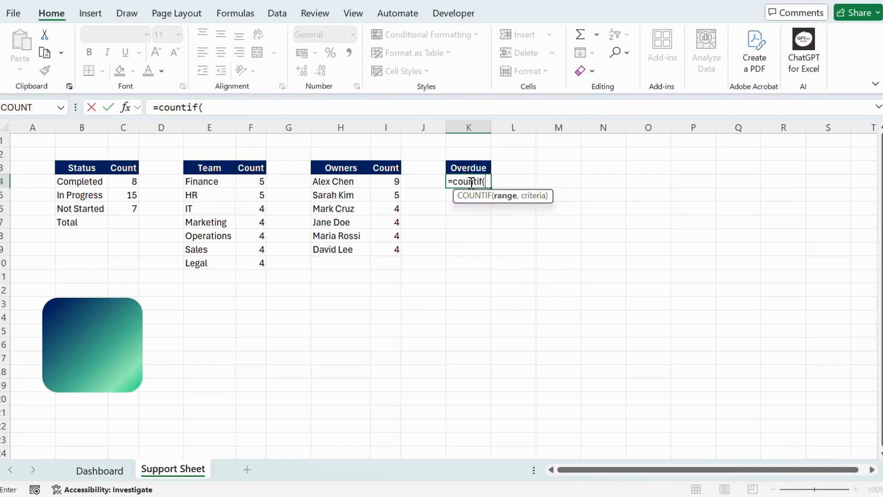
click(100, 470)
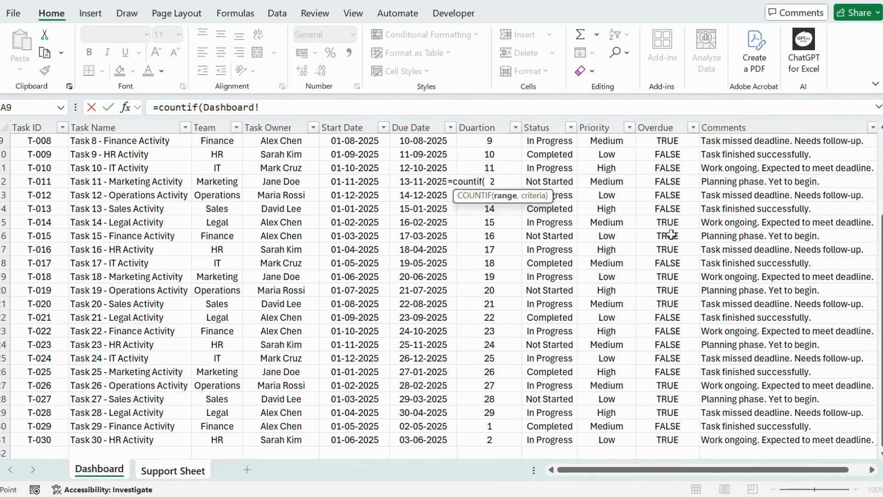
click(667, 157)
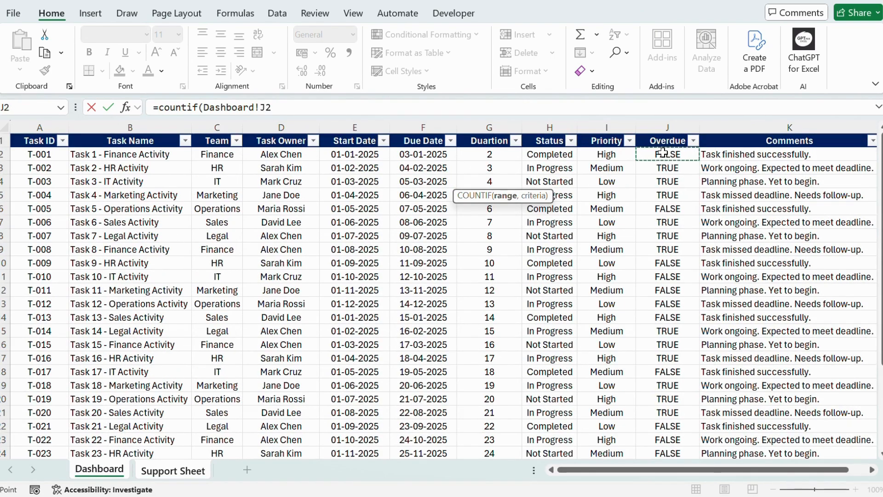
key(ctrl+shift+Down)
text(,true)
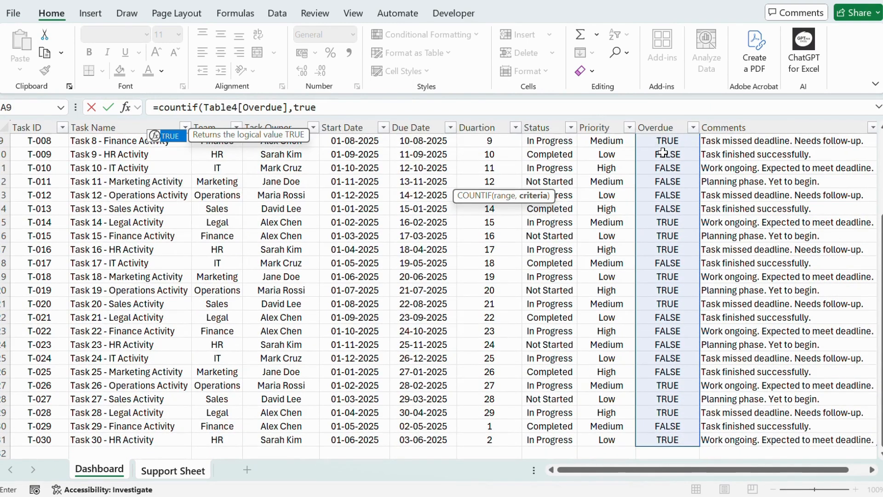
key(Return)
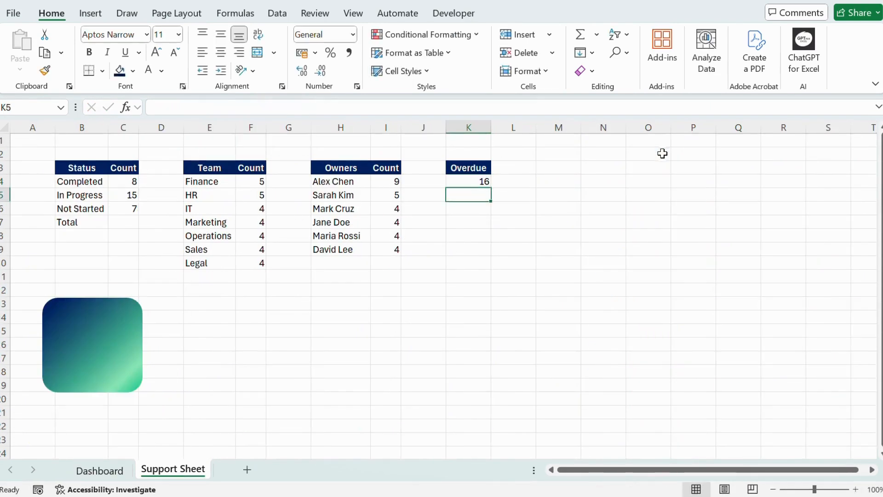
click(475, 178)
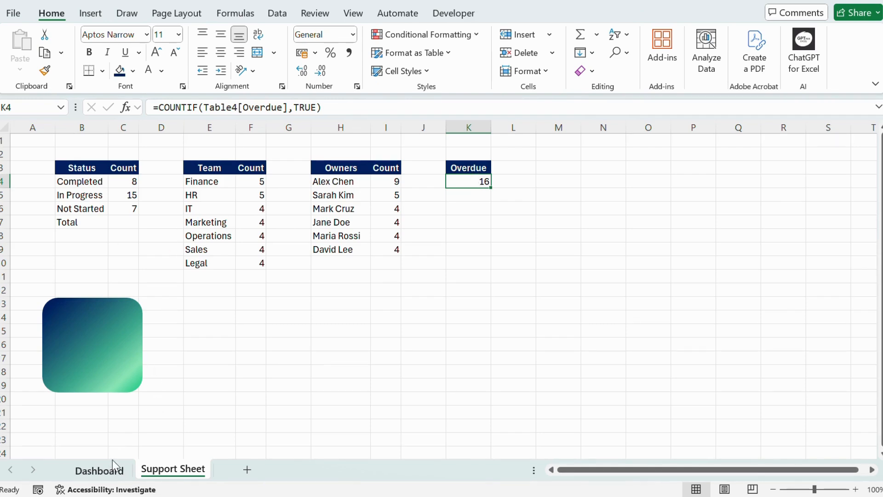
- Move the whole task table, including its headers, down on the Dashboard sheet so that it starts in cell A14
click(99, 470)
scroll(161, 294, up, 3)
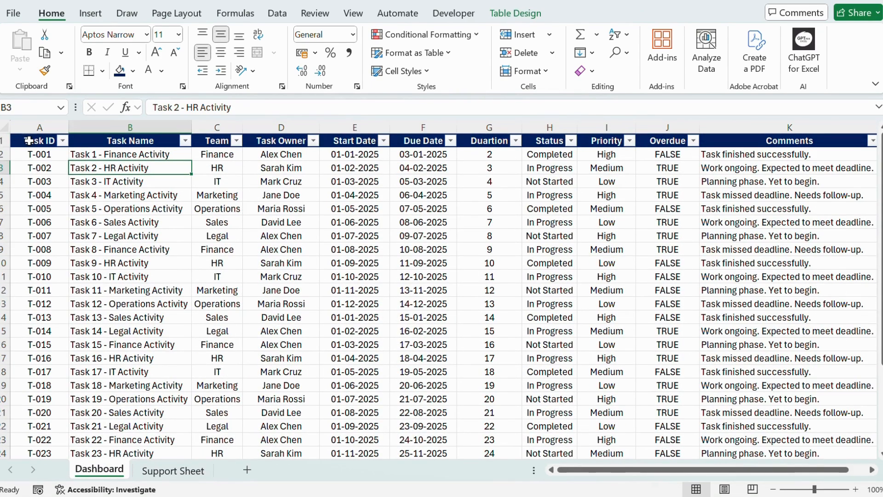
click(29, 140)
key(ctrl+shift+Right)
key(ctrl+shift+Down)
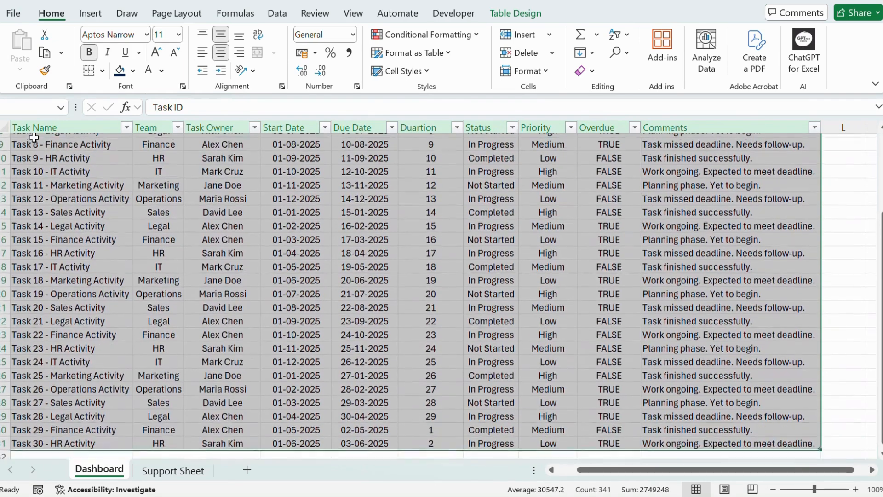
key(ctrl+c)
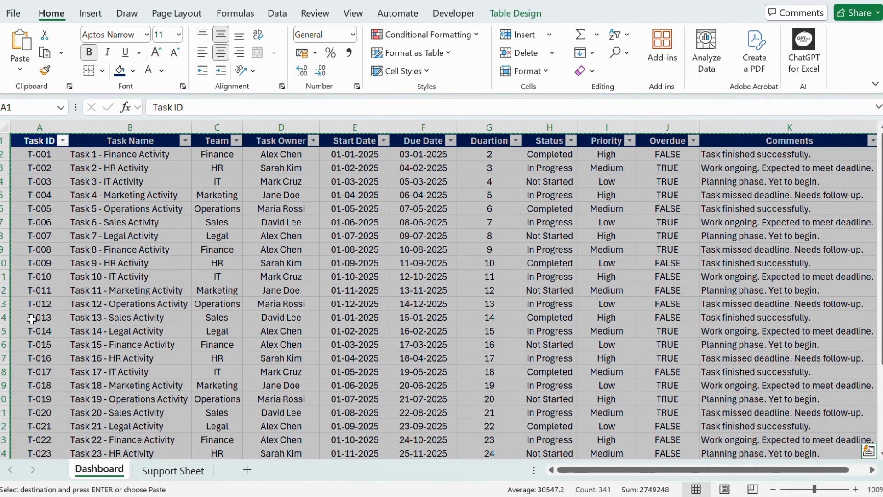
click(32, 334)
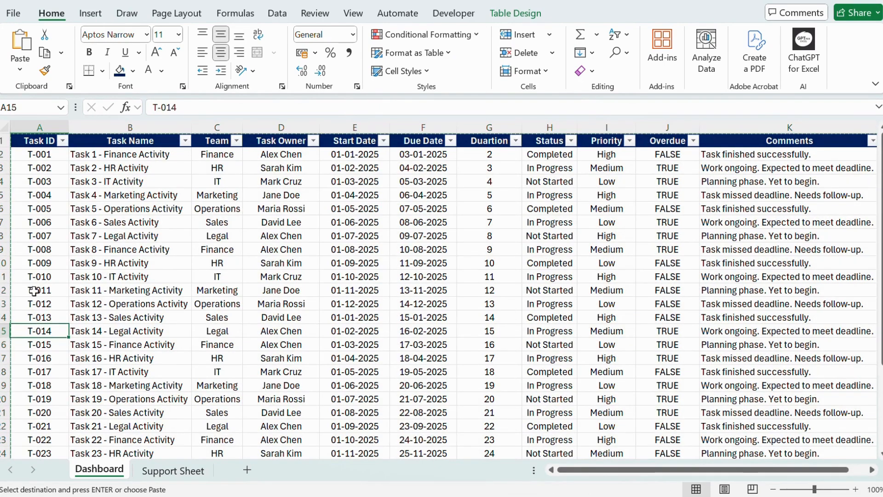
click(44, 319)
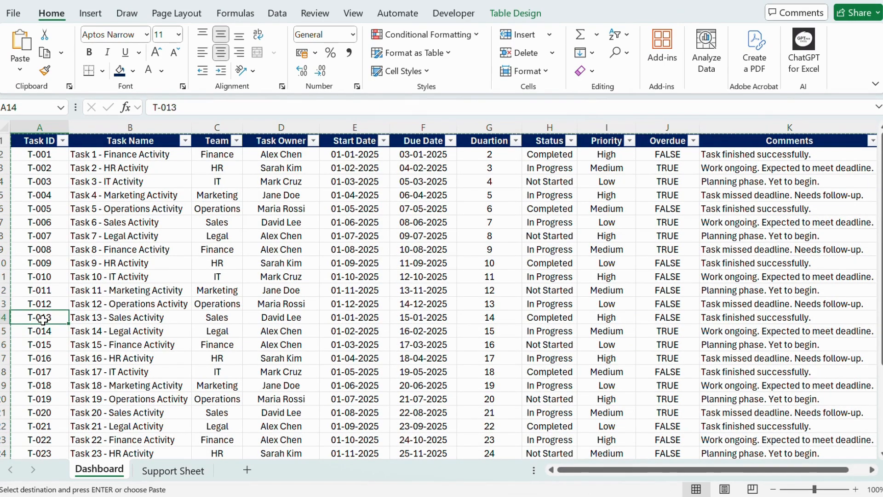
key(ctrl+shift+End)
key(ctrl+v)
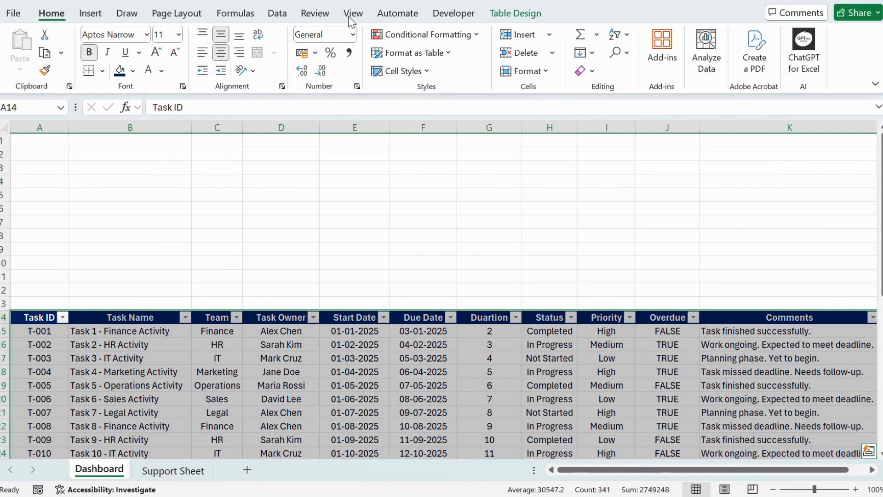
- Hide the gridlines on the Dashboard sheet and deselect the task table
key(alt+Tab)
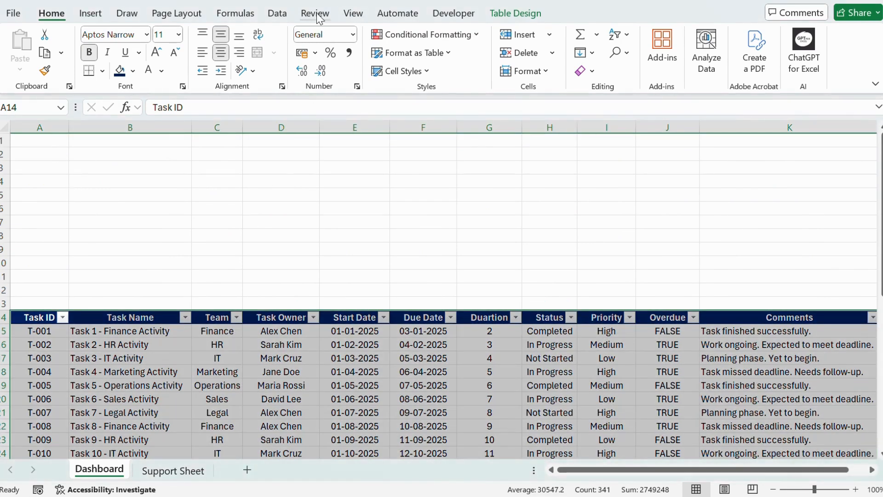
click(316, 15)
scroll(316, 14, down, 1)
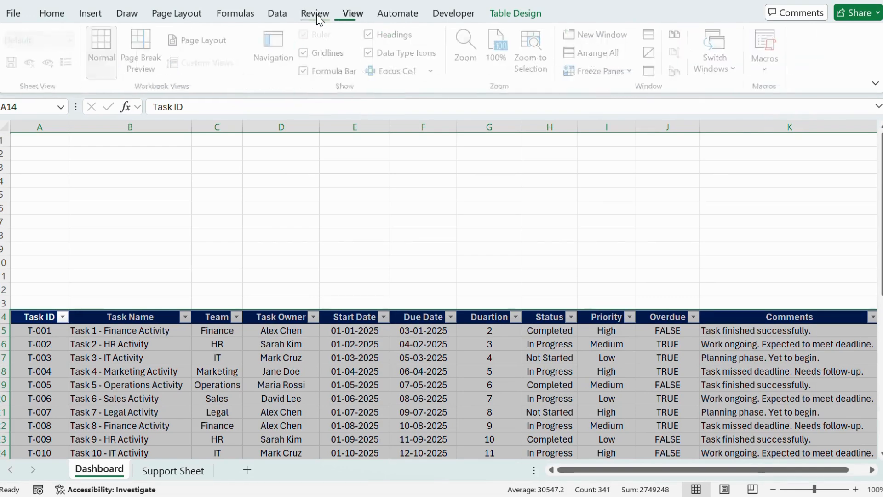
click(306, 53)
click(225, 229)
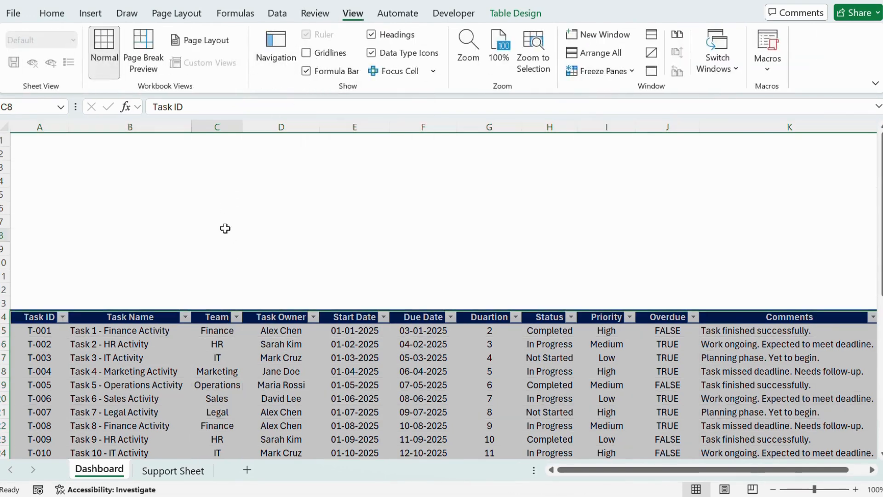
click(178, 192)
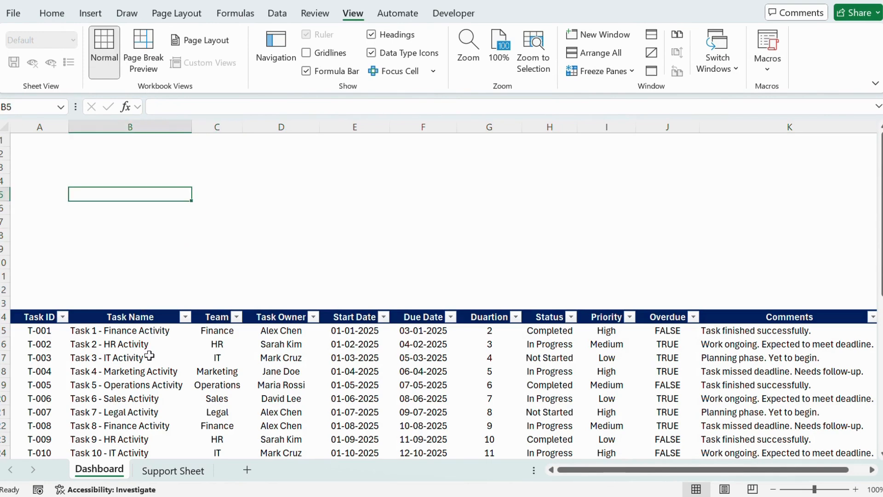
- Examine the gradient fill settings of the rounded rectangle on the Support Sheet
click(172, 471)
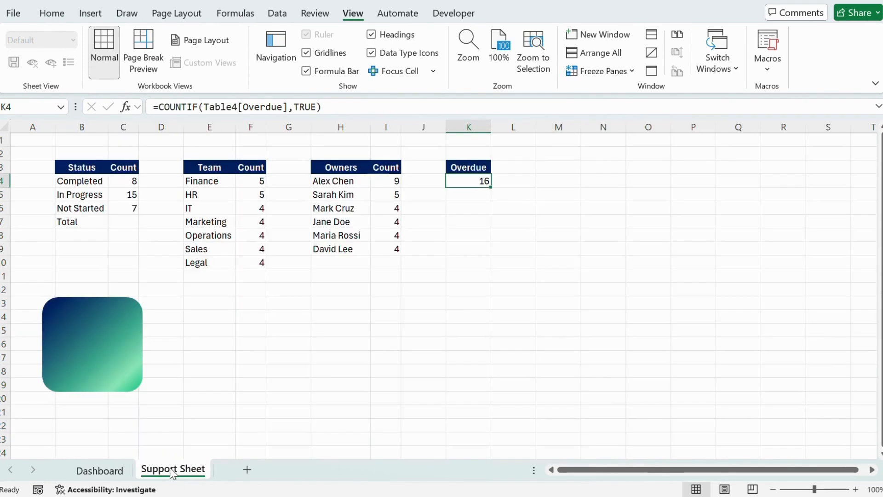
click(89, 341)
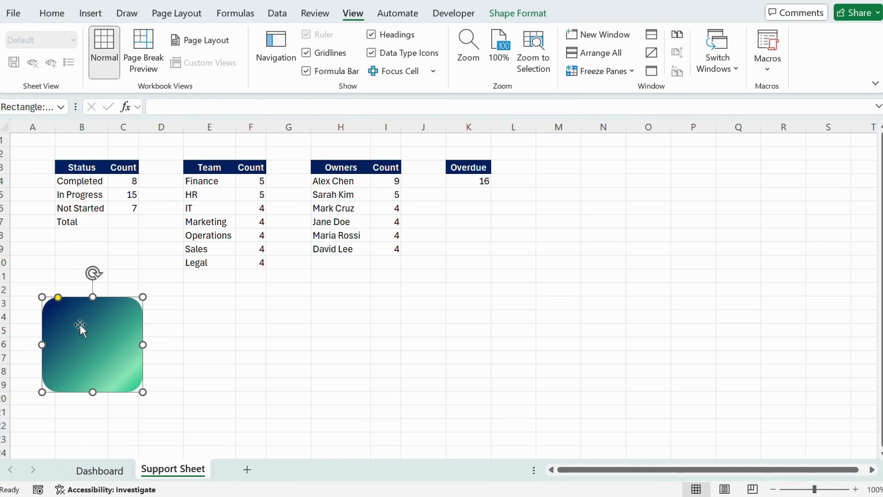
right_click(87, 340)
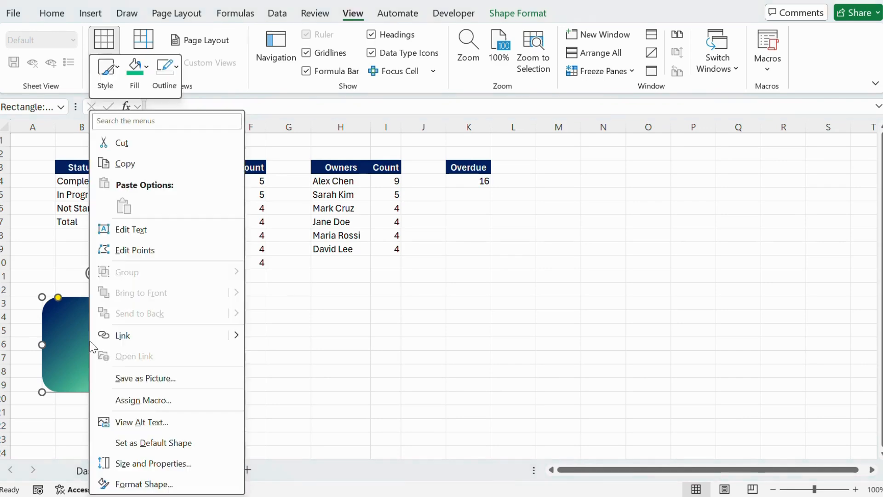
click(144, 483)
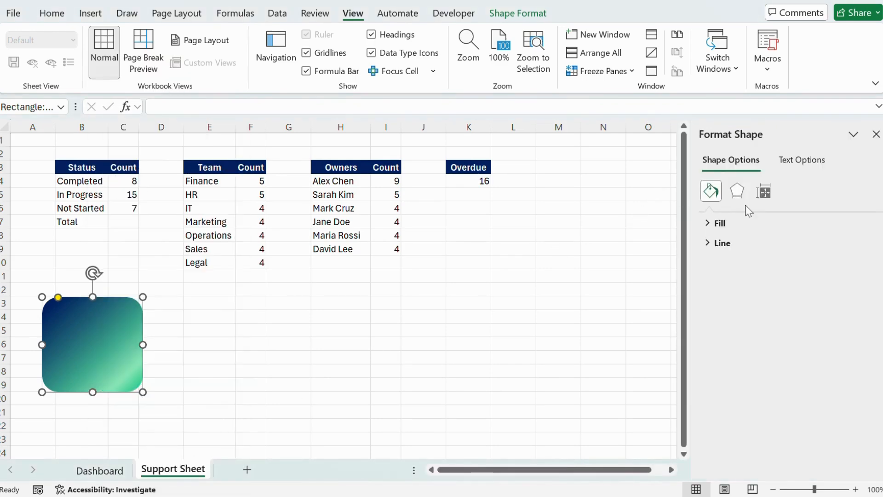
click(722, 225)
scroll(769, 343, down, 1)
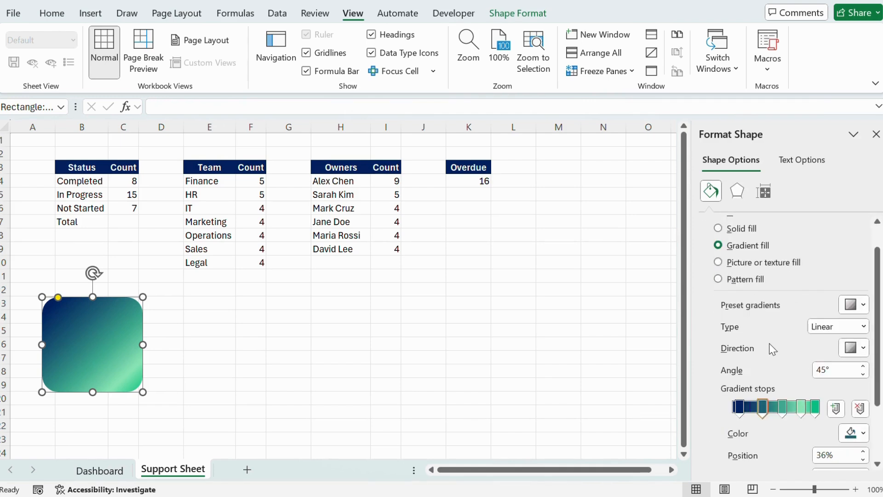
scroll(812, 257, down, 1)
click(876, 134)
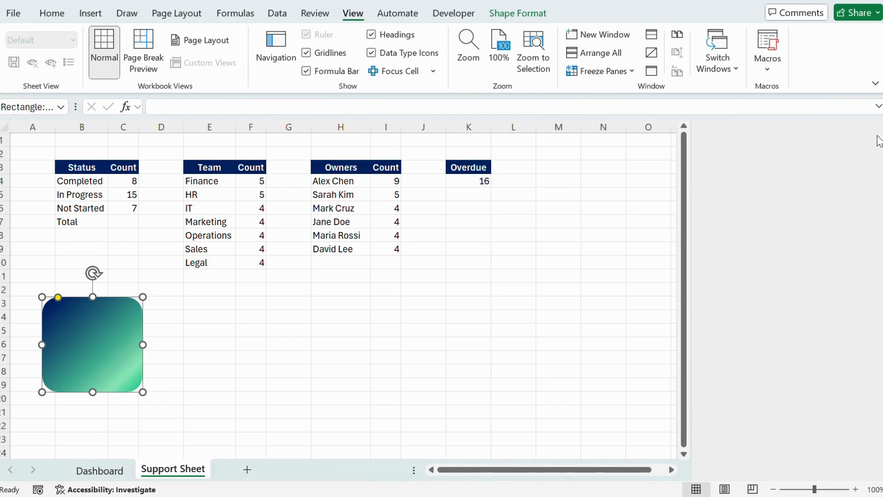
- Place a copy of the gradient rectangle on the Dashboard sheet and stretch it into a banner over rows 1 to 4, spanning the task table's width
click(103, 470)
key(ctrl+v)
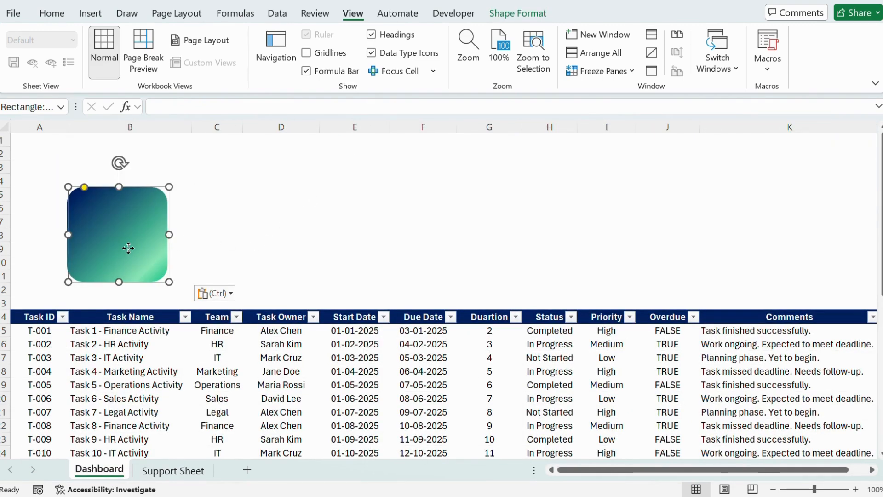
drag(128, 247, 73, 196)
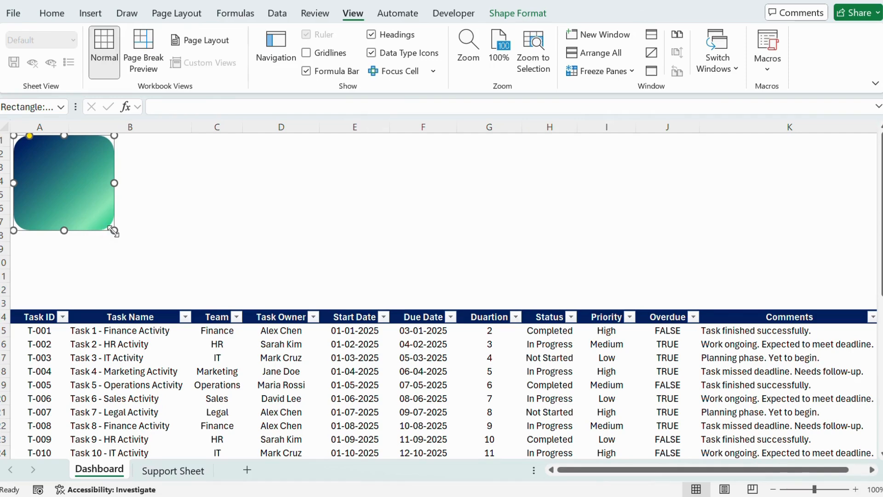
drag(114, 231, 702, 182)
drag(707, 471, 626, 474)
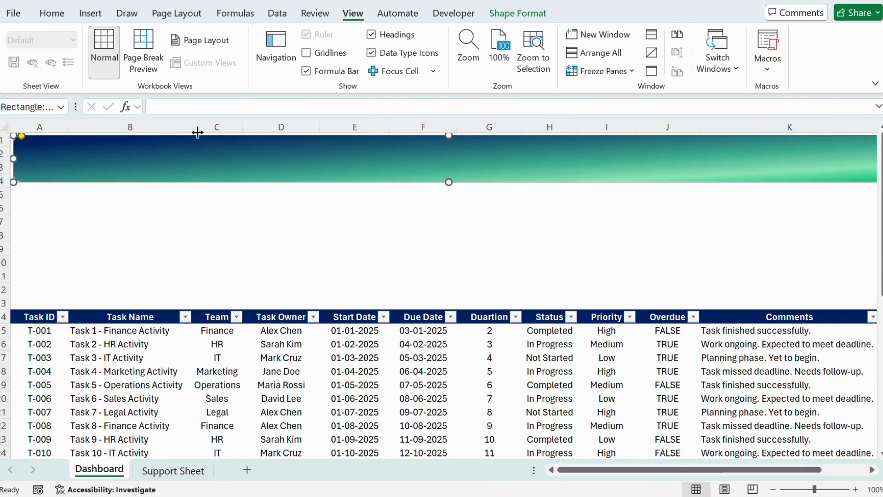
- Add the title TASK MANAGEMENT DASHBOARD inside the gradient banner
click(184, 154)
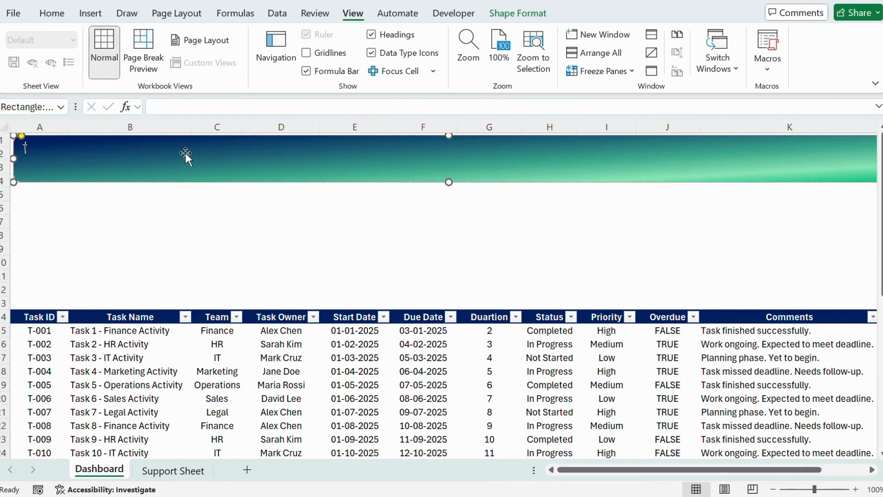
text(TASK MANAGEMENT)
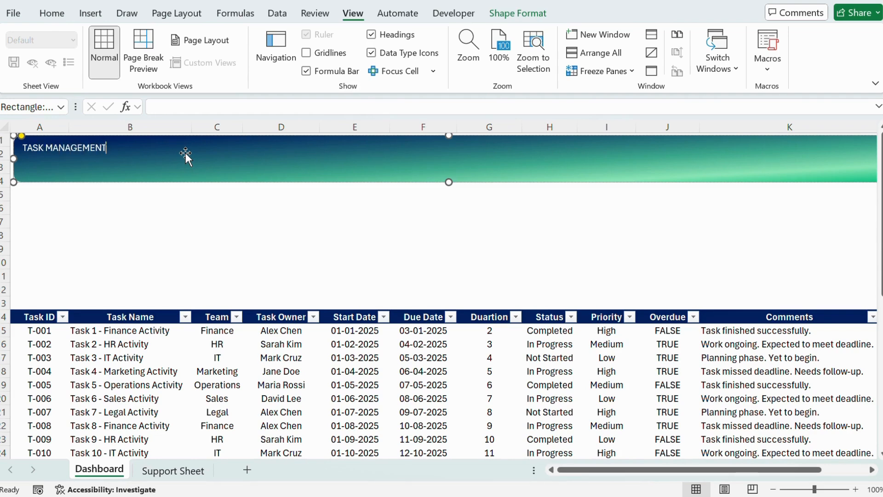
text( DASHBOARD)
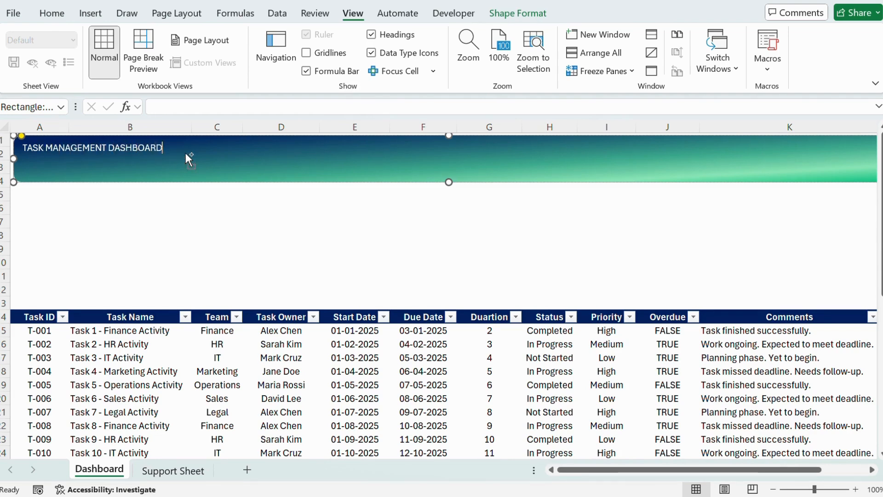
- Make the banner title bold and set its font size to 24
key(ctrl+a)
click(51, 13)
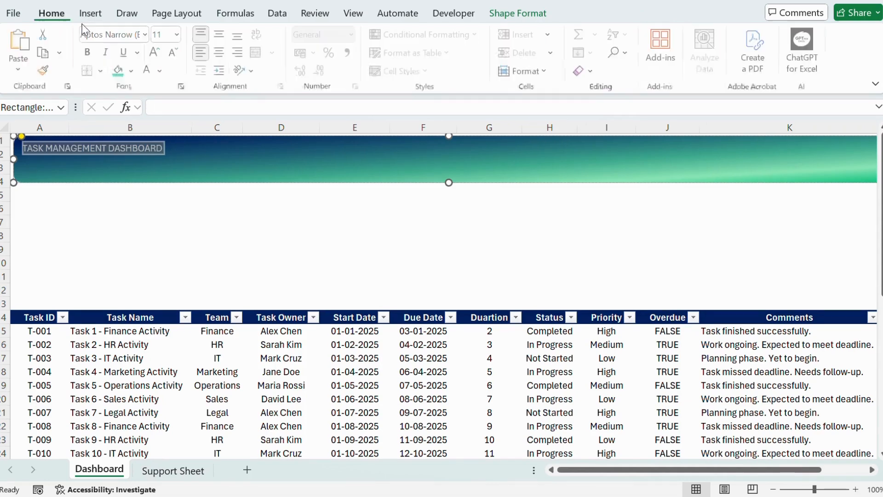
click(90, 52)
click(156, 53)
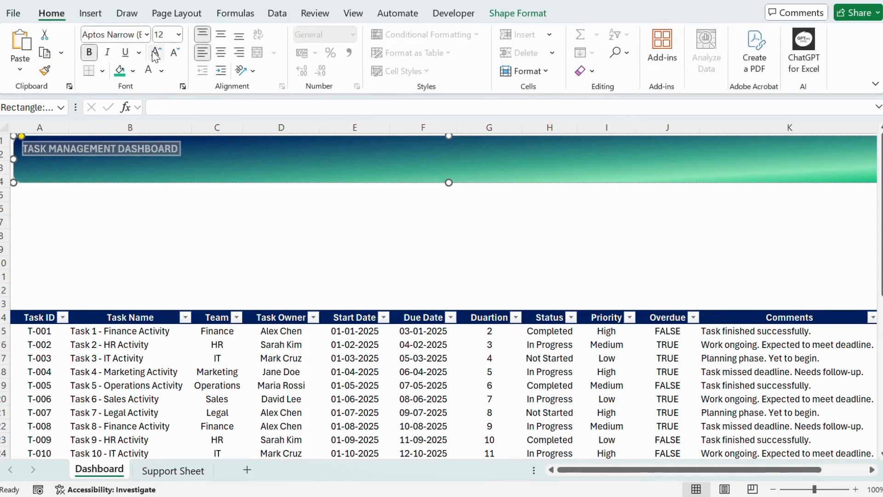
click(156, 53)
click(156, 53)
click(156, 53)
click(156, 53)
click(156, 52)
click(155, 52)
click(156, 52)
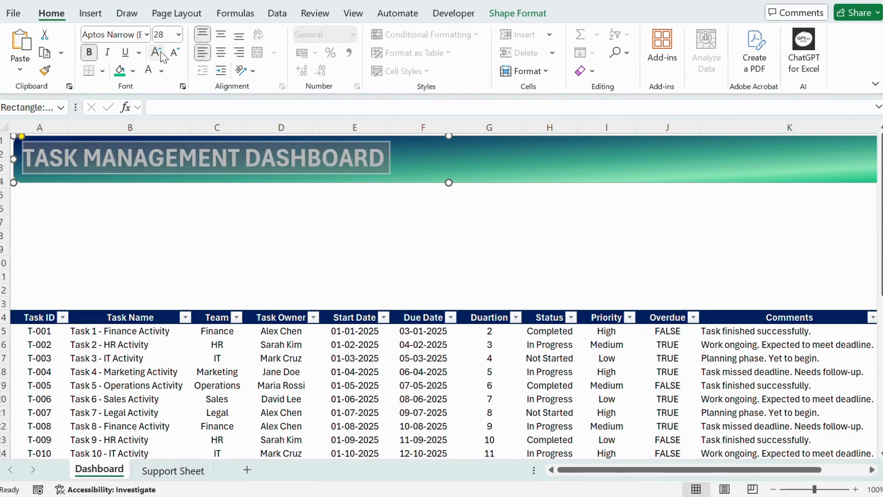
click(173, 54)
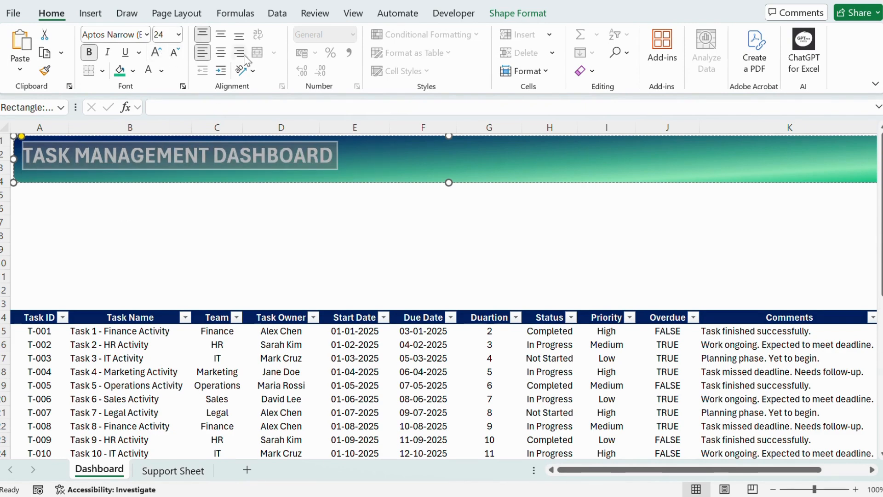
- Keep the banner title left-aligned and align it vertically to the middle of the banner
click(221, 52)
click(202, 52)
click(221, 34)
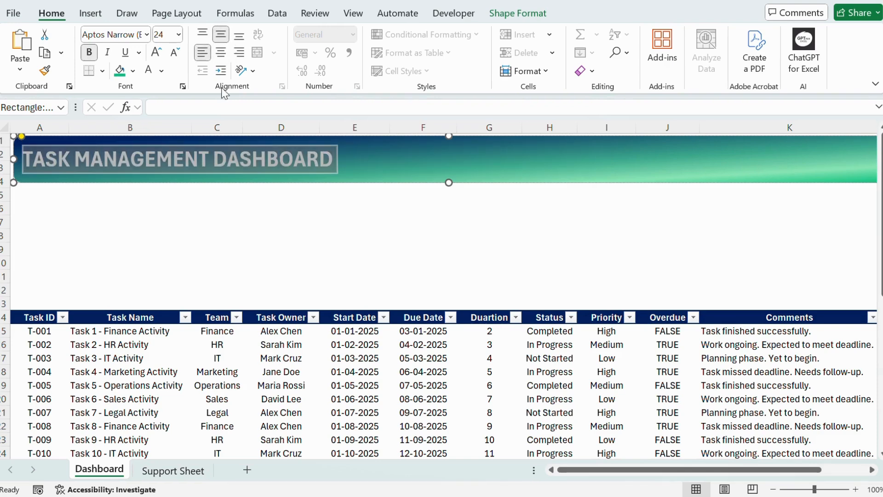
- Place a copy of the Support Sheet's gradient rectangle on the Dashboard and shrink it to a small card over rows 5 to 8 from column A
click(189, 236)
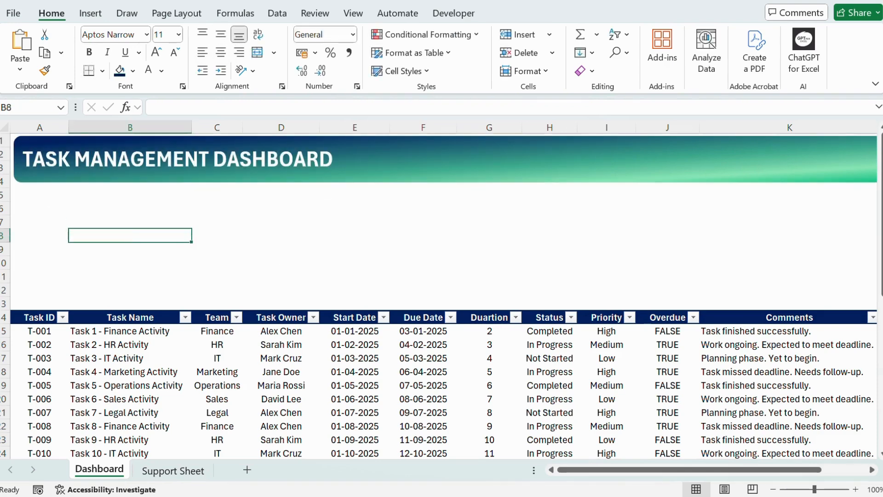
click(164, 471)
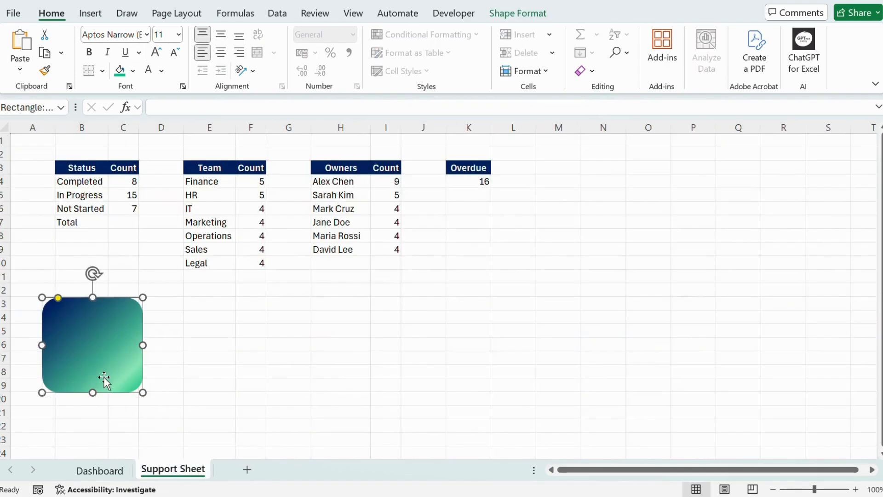
click(101, 470)
key(ctrl+v)
drag(113, 292, 67, 253)
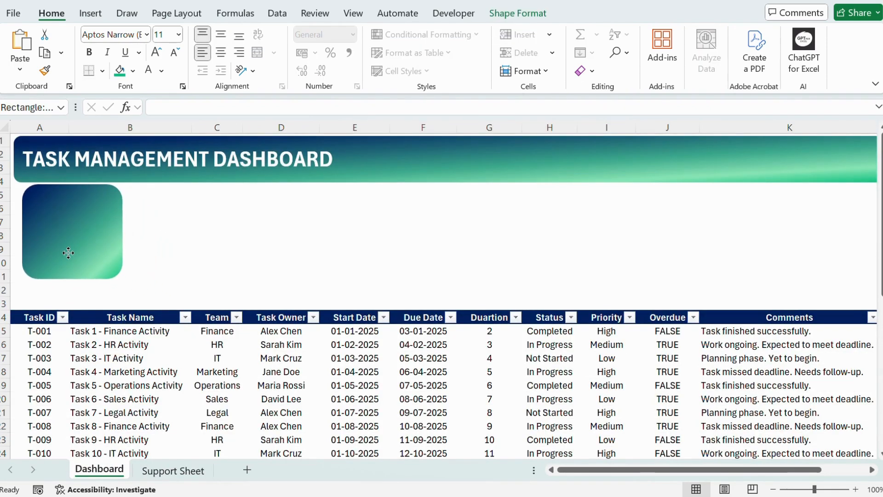
drag(123, 280, 93, 245)
drag(53, 211, 46, 212)
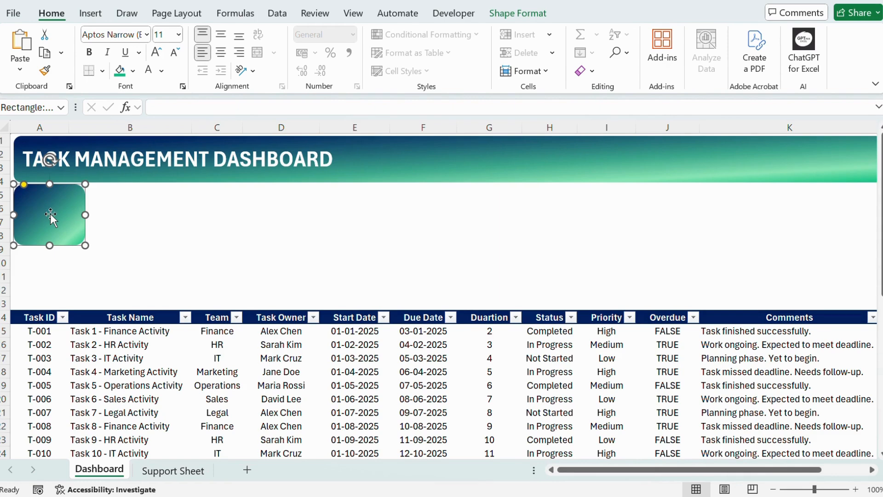
drag(84, 248, 91, 244)
- Duplicate the small gradient card into a two-by-two grid of four cards between the banner and the task table, across columns A and B
click(102, 230)
click(68, 214)
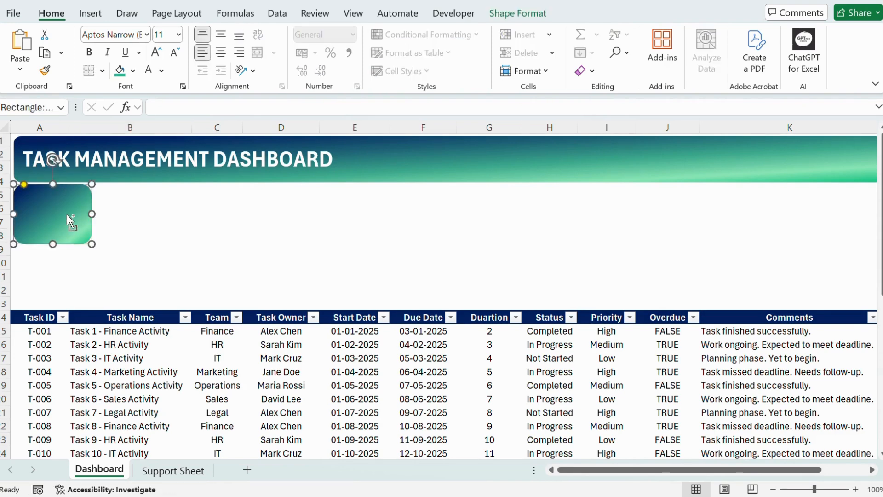
drag(62, 210, 52, 272)
click(158, 220)
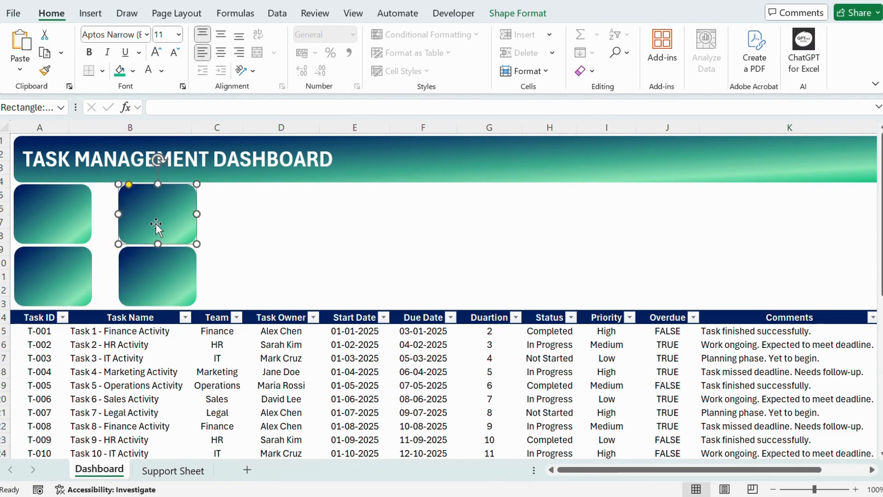
shift+click(154, 270)
drag(155, 270, 144, 270)
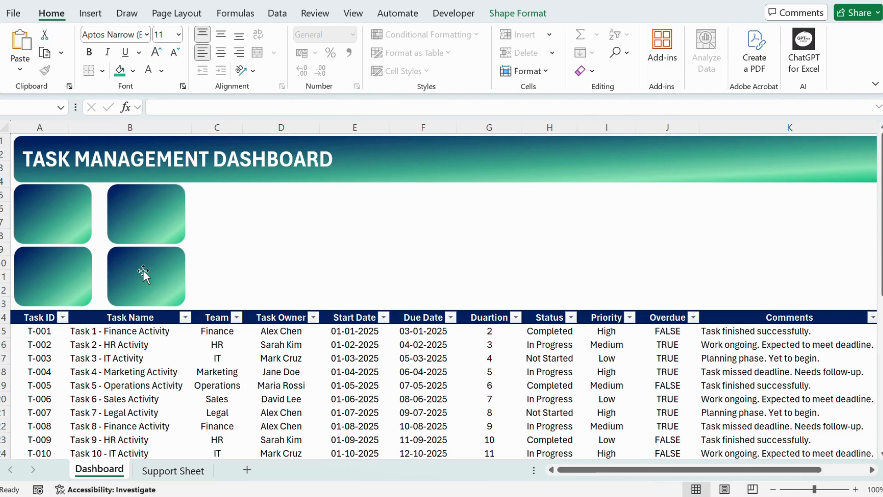
click(210, 262)
- Create a large card from a small-card copy beside the grid over rows 5 to 13, duplicate it alongside, and widen the first large card
click(173, 222)
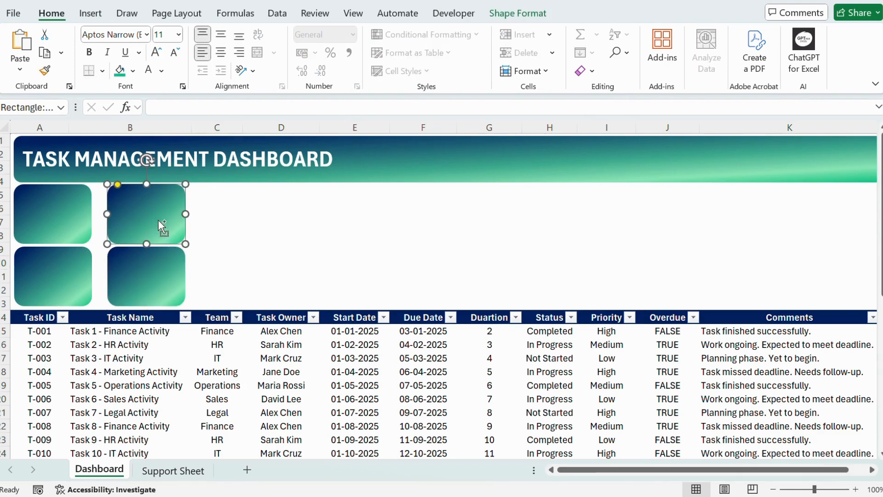
drag(158, 220, 236, 303)
drag(276, 244, 403, 248)
scroll(704, 469, right, 2)
drag(327, 244, 598, 246)
click(399, 240)
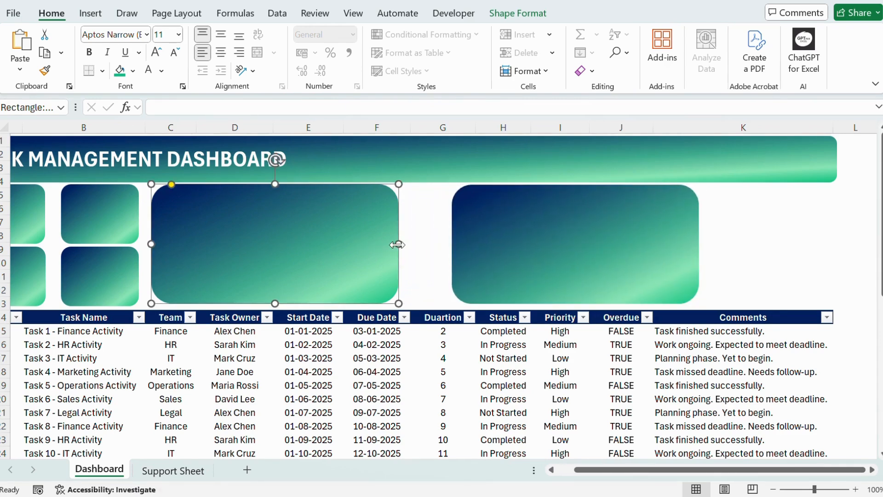
drag(398, 244, 421, 242)
- Widen the second large card, duplicate it as a third, and reposition both, narrowing the third to end at the banner's edge
click(628, 262)
drag(698, 244, 823, 239)
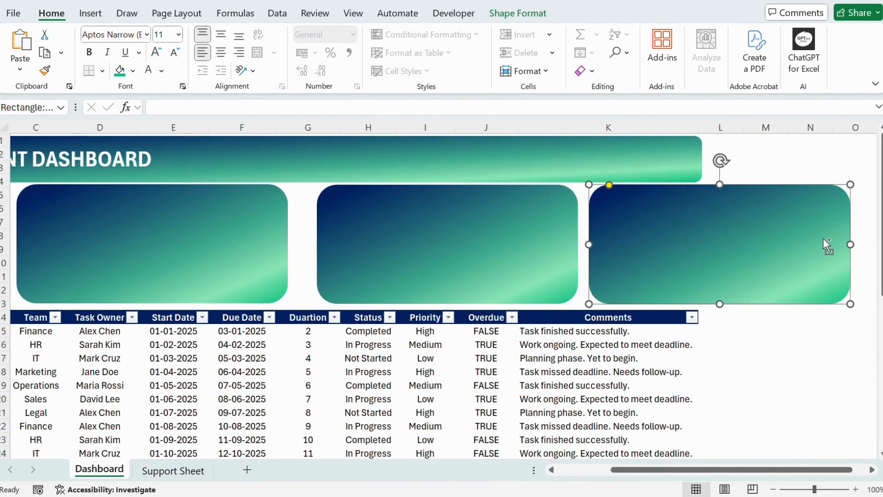
click(416, 233)
drag(415, 233, 409, 233)
drag(661, 247, 652, 247)
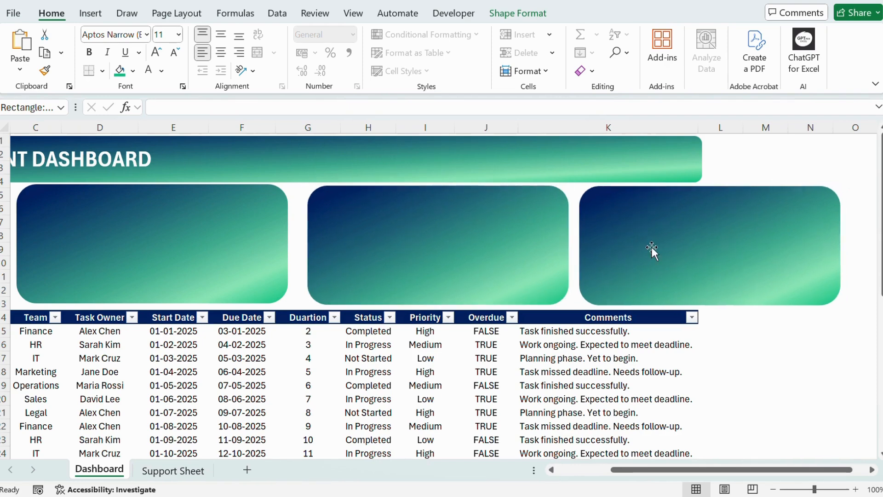
drag(840, 246, 704, 246)
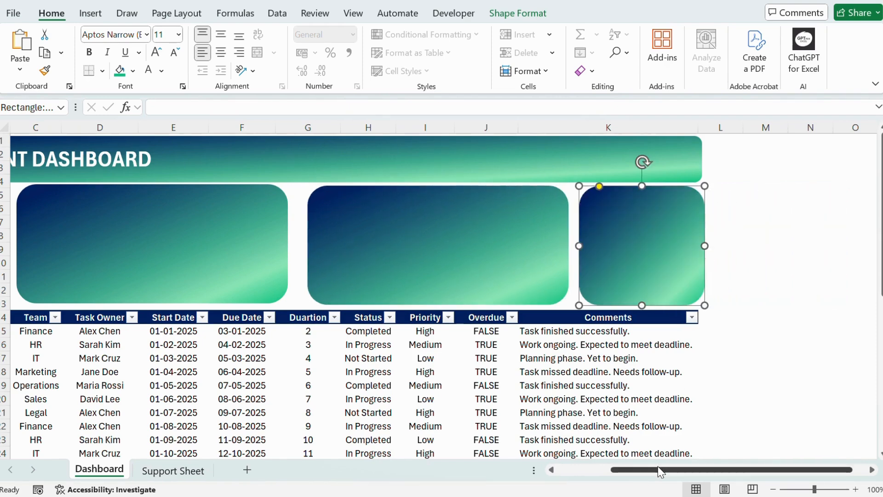
- Draw a text box about 0.71 cm high and 2.26 cm wide in the upper part of the first small card
drag(660, 472, 607, 472)
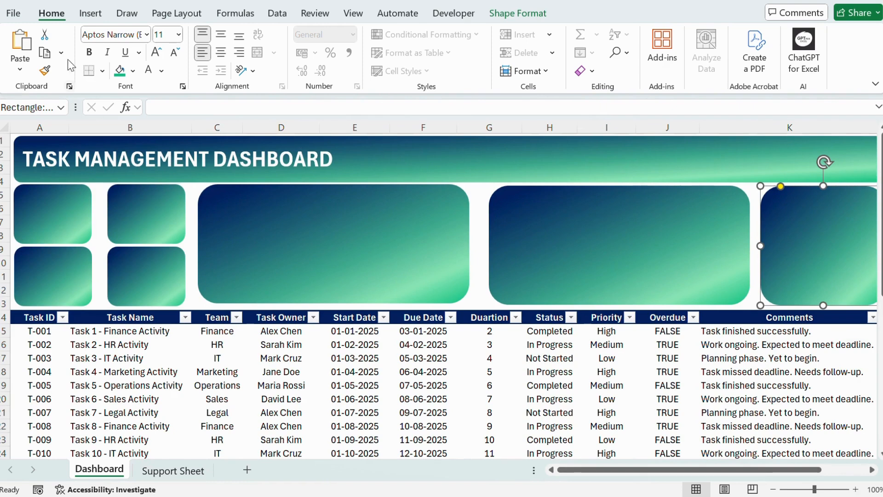
click(90, 13)
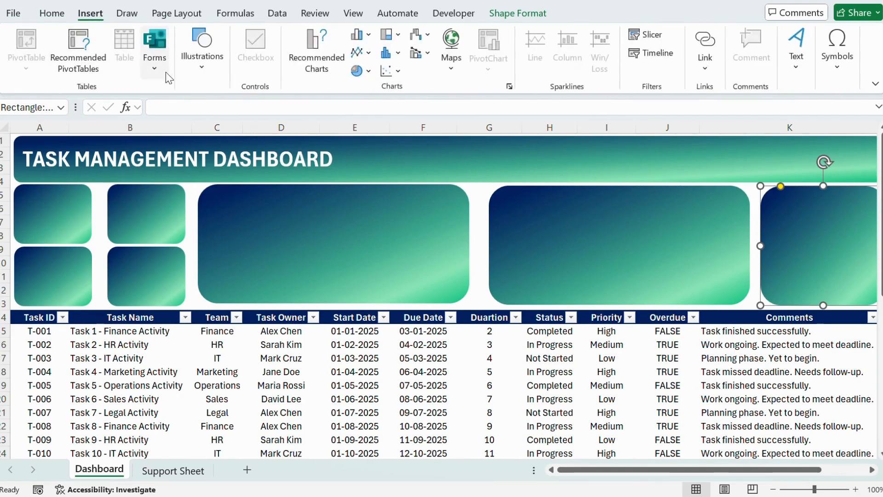
click(202, 48)
click(226, 114)
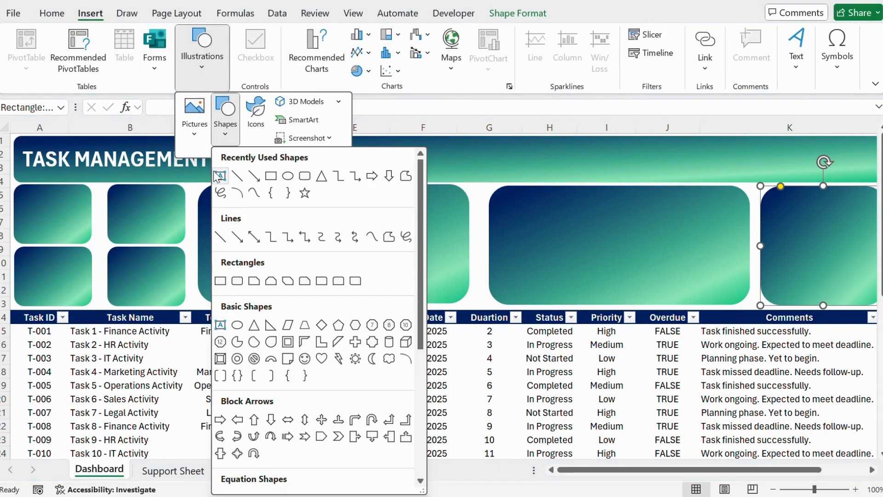
click(220, 176)
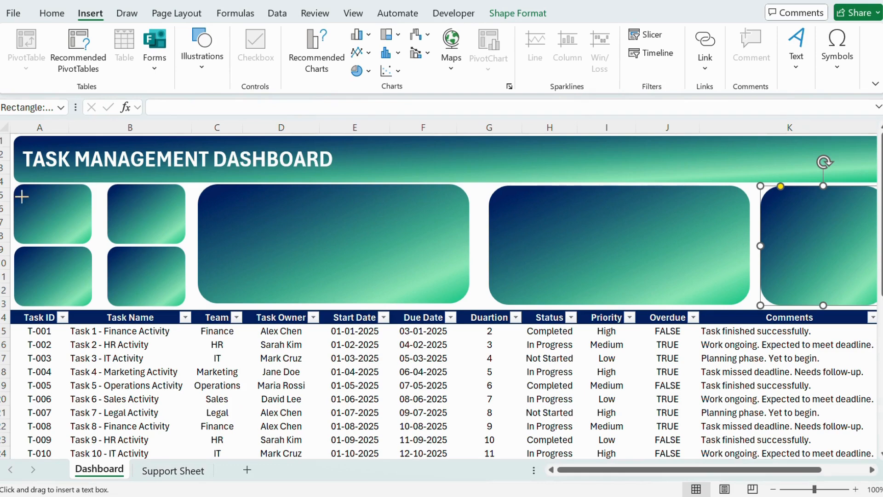
drag(21, 196, 63, 192)
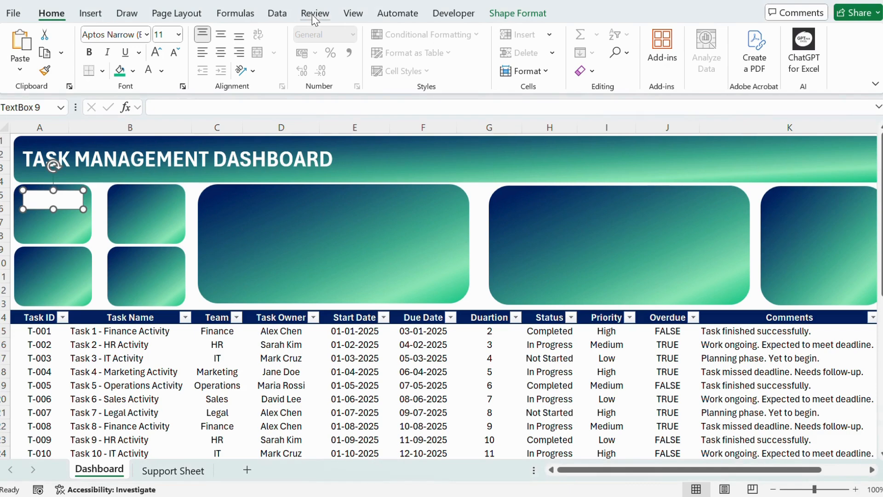
- Remove the fill and the outline from the text box in the first small card
scroll(311, 15, down, 10)
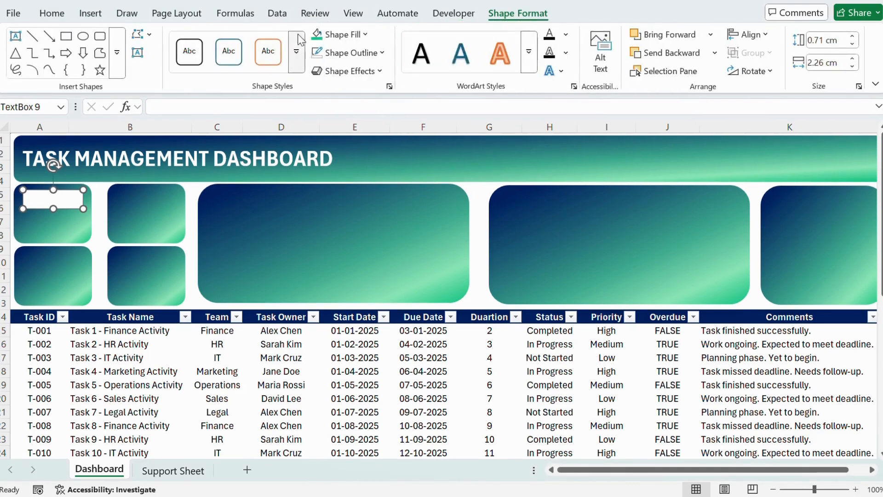
click(339, 34)
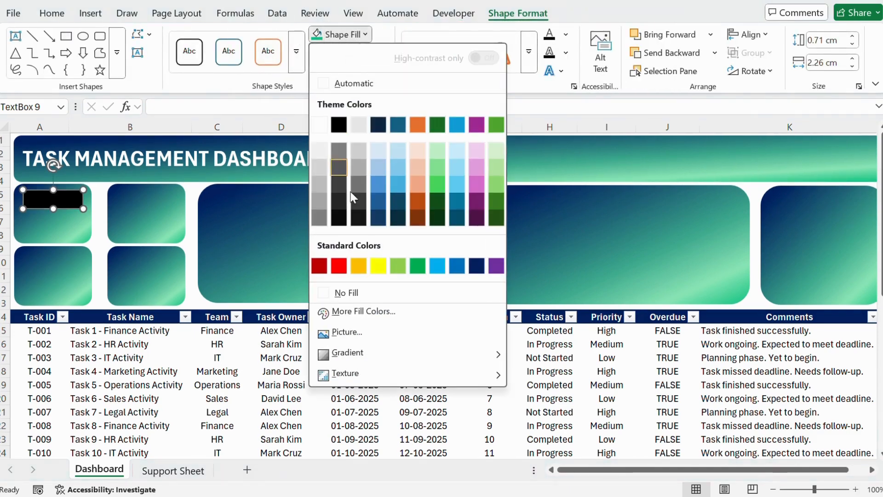
click(340, 311)
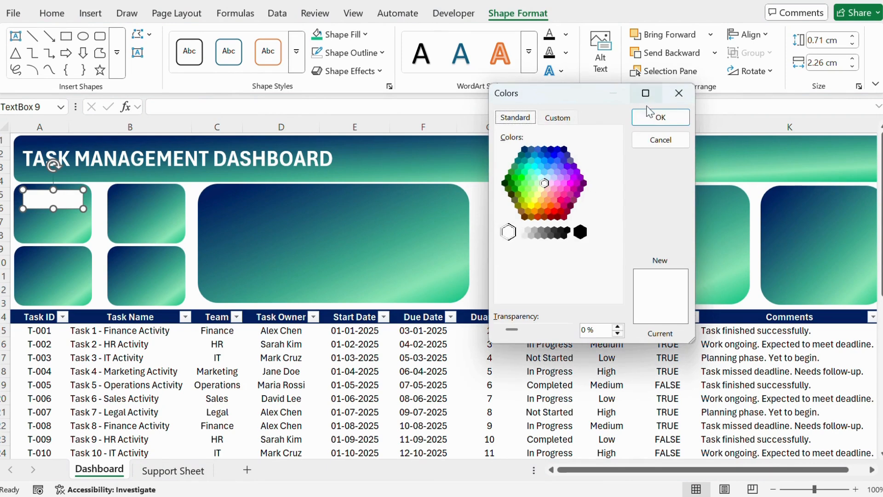
click(677, 93)
click(364, 39)
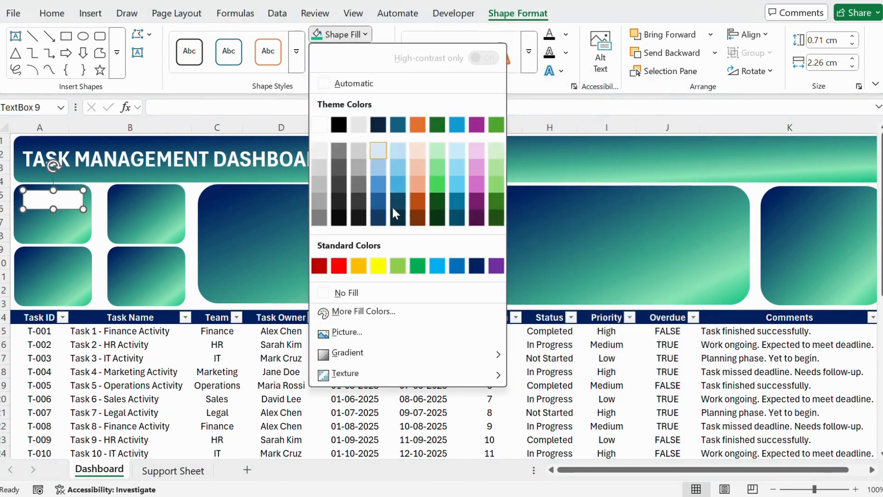
click(343, 290)
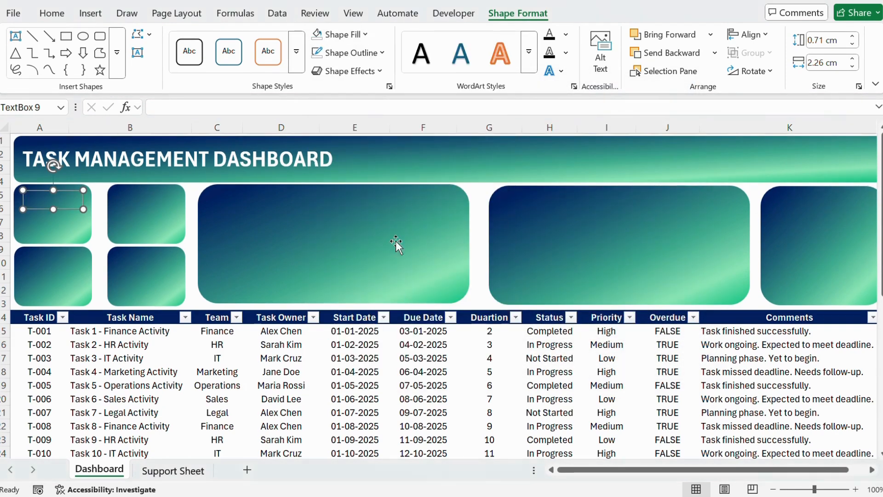
click(355, 53)
click(374, 317)
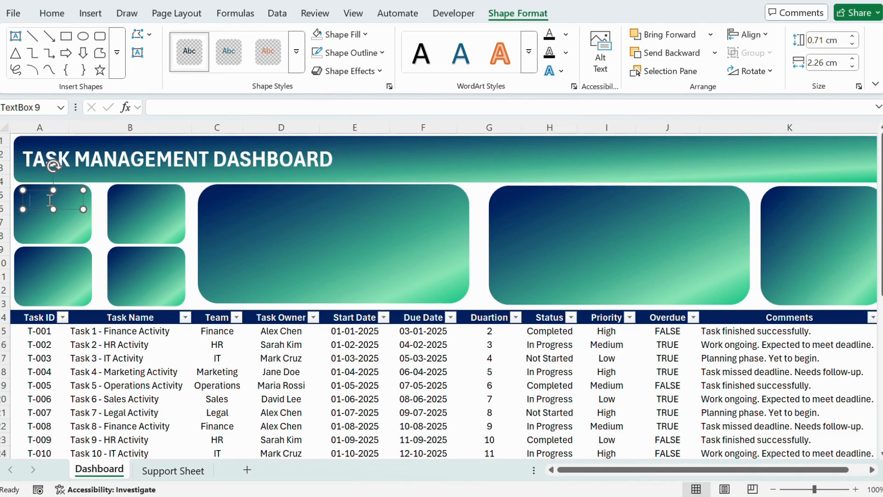
- Enter TOTAL in the text box and format it in white, bold, at font size 16
text(TOTAL)
double_click(50, 201)
click(52, 12)
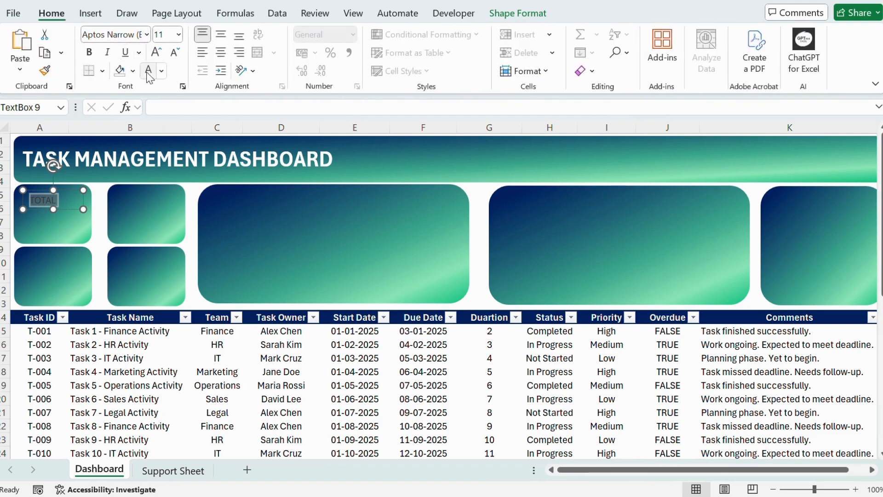
click(90, 53)
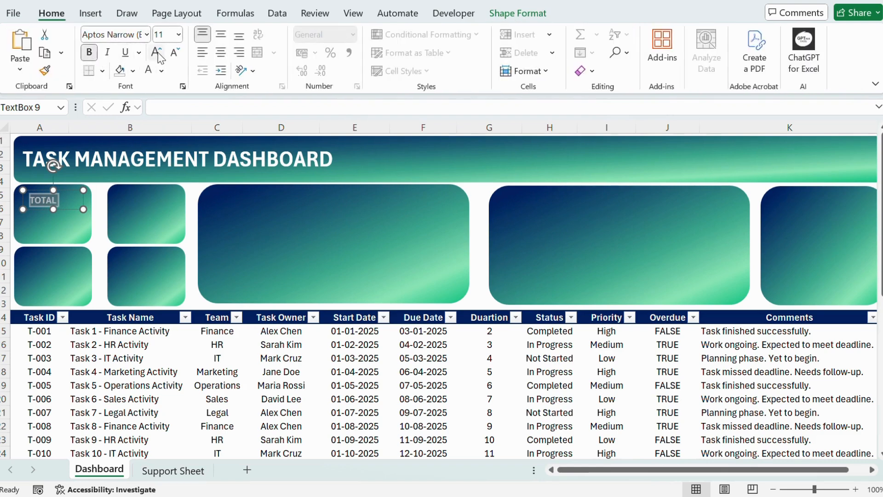
click(158, 53)
click(158, 52)
click(158, 52)
click(158, 52)
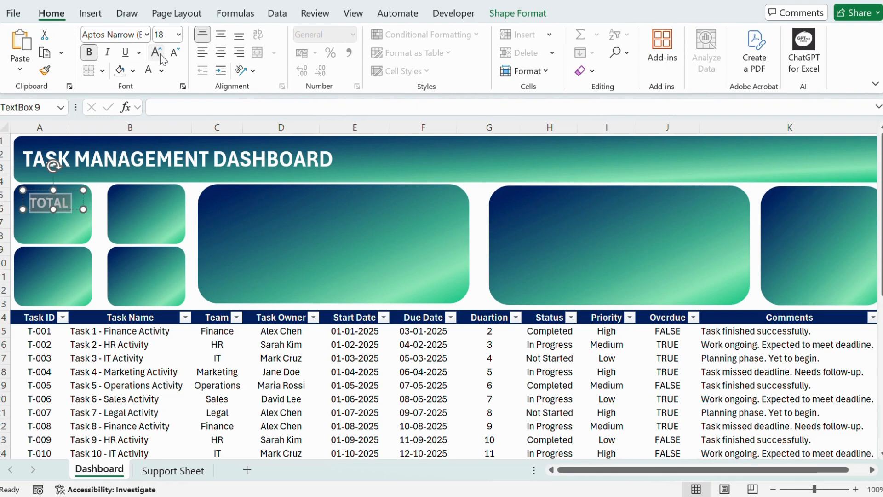
click(174, 52)
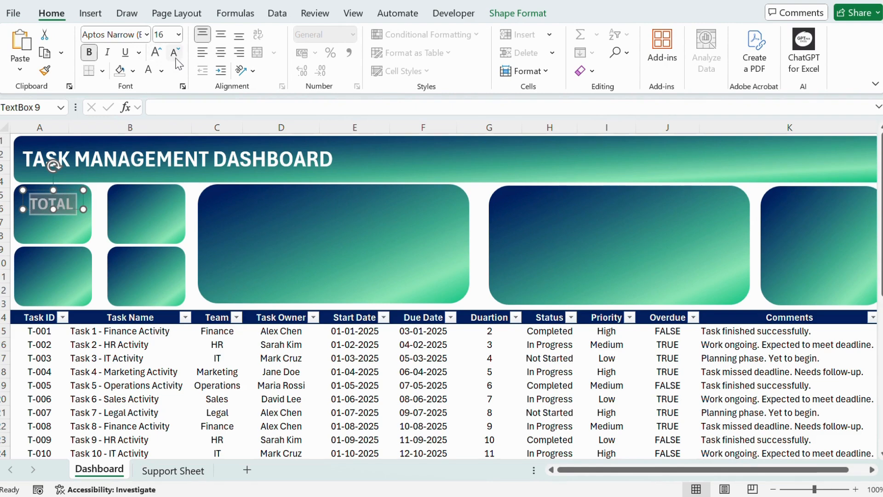
click(73, 213)
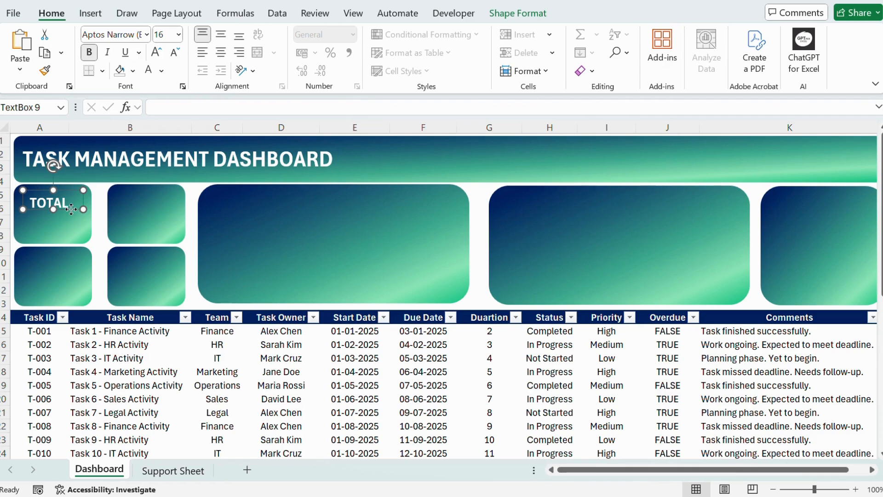
- Duplicate the TOTAL text box just below itself and link the copy to cell C7 of the Support Sheet
drag(70, 208, 58, 242)
click(162, 108)
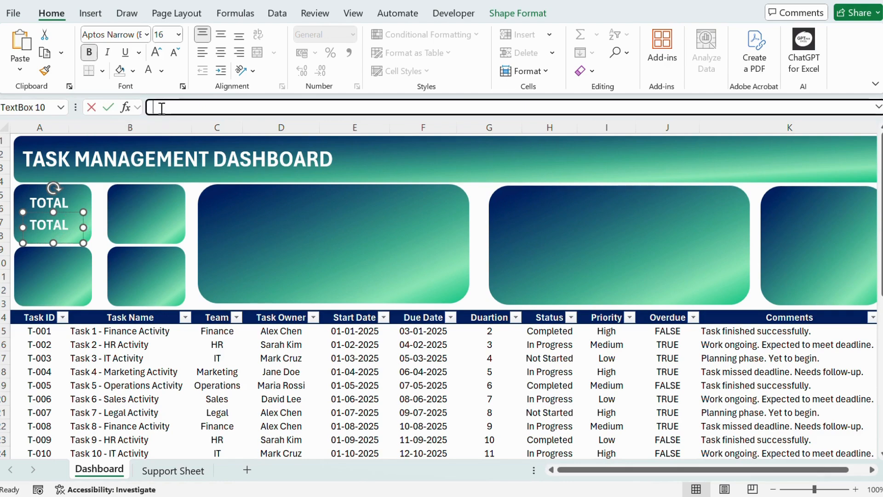
click(164, 473)
click(128, 225)
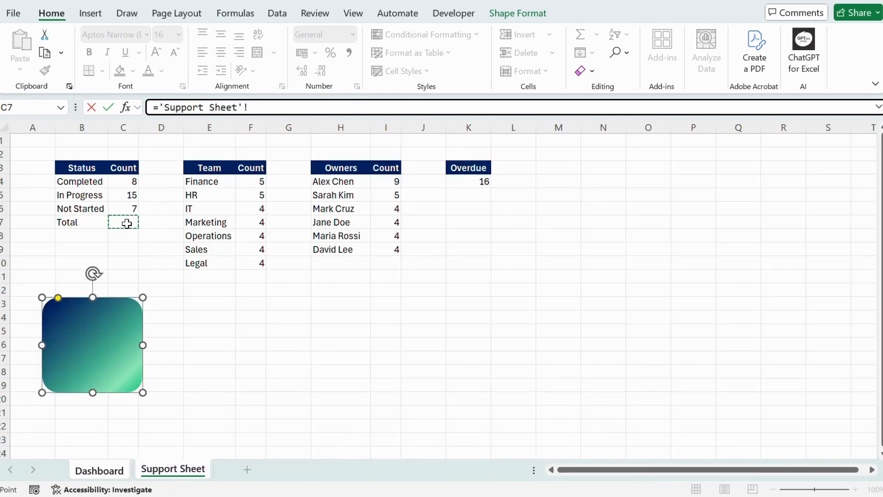
key(Return)
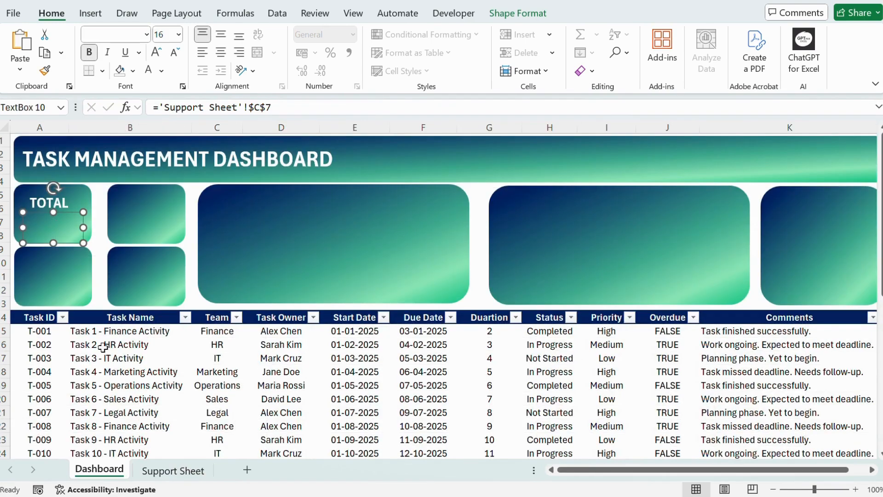
- Fill the status table's Total in cell C7 of the Support Sheet with a SUM of the counts in C4:C6
click(162, 467)
click(123, 224)
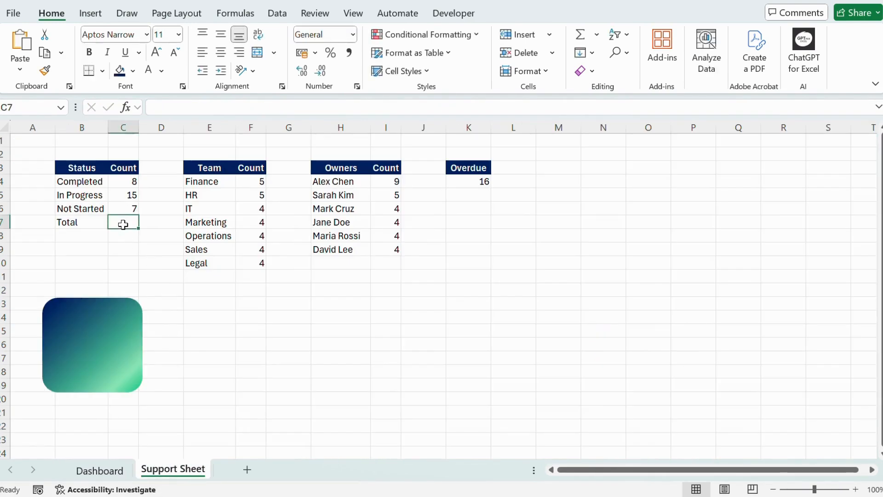
text(=sumi)
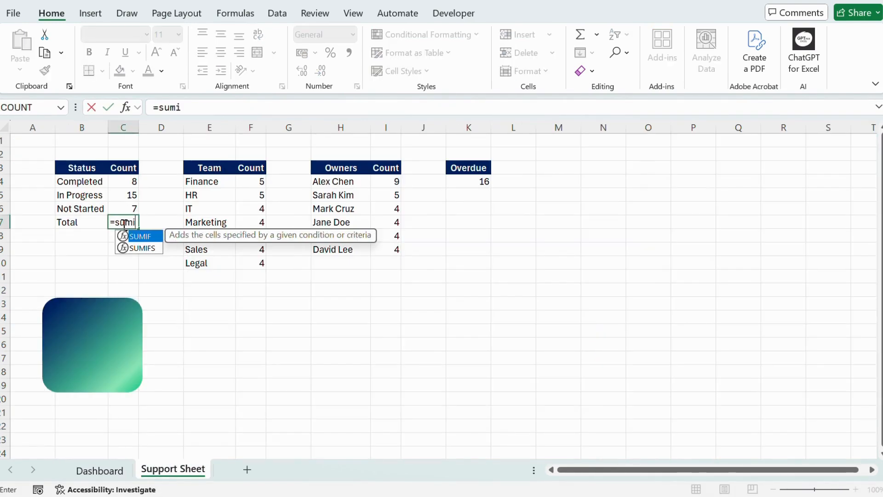
key(BackSpace)
text(()
drag(132, 182, 131, 205)
key(Return)
- On the Dashboard sheet, copy the TOTAL label's formatting to the linked number below it in the first small card
click(99, 470)
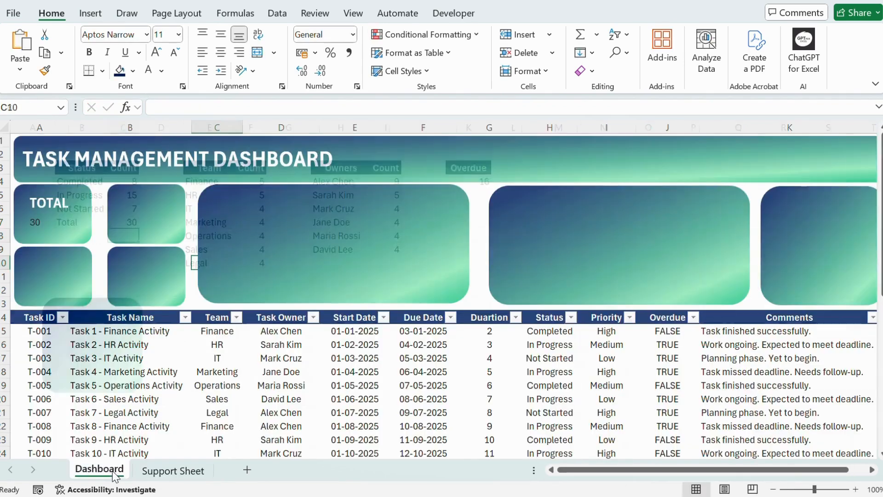
click(45, 219)
click(61, 201)
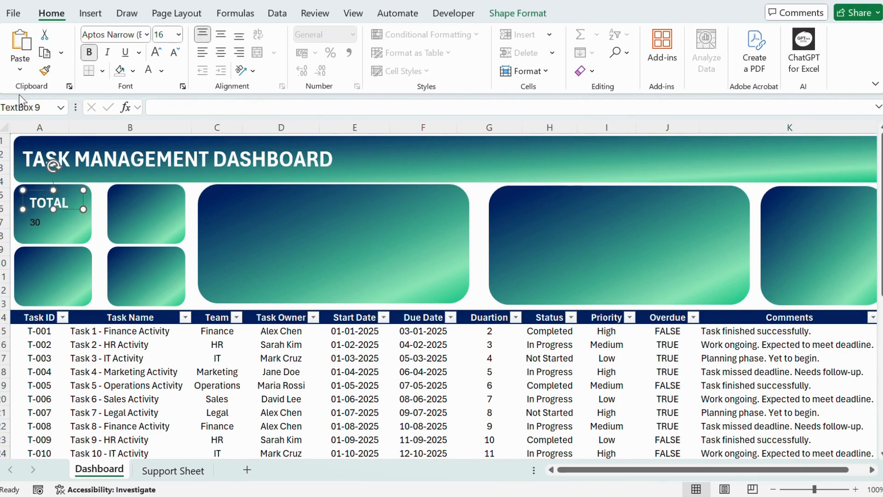
click(45, 70)
click(46, 224)
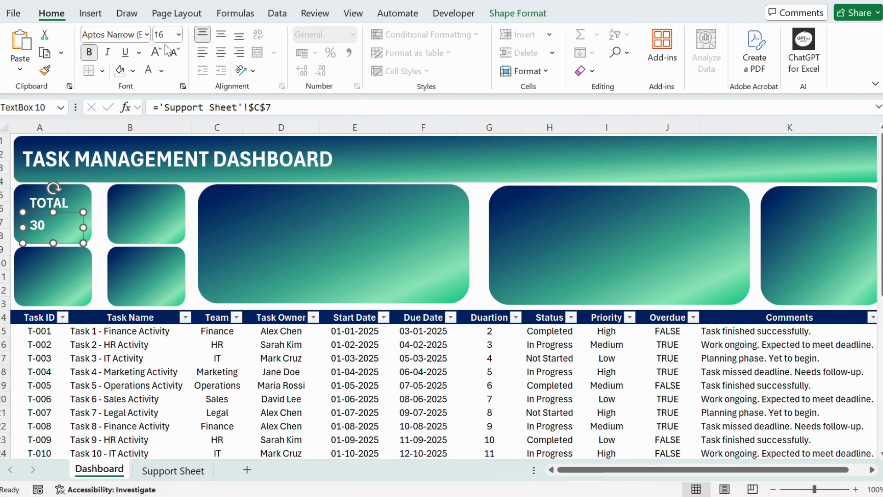
- Centre the first small card's number horizontally and vertically in its text box and set its font size to 28
click(221, 53)
click(221, 36)
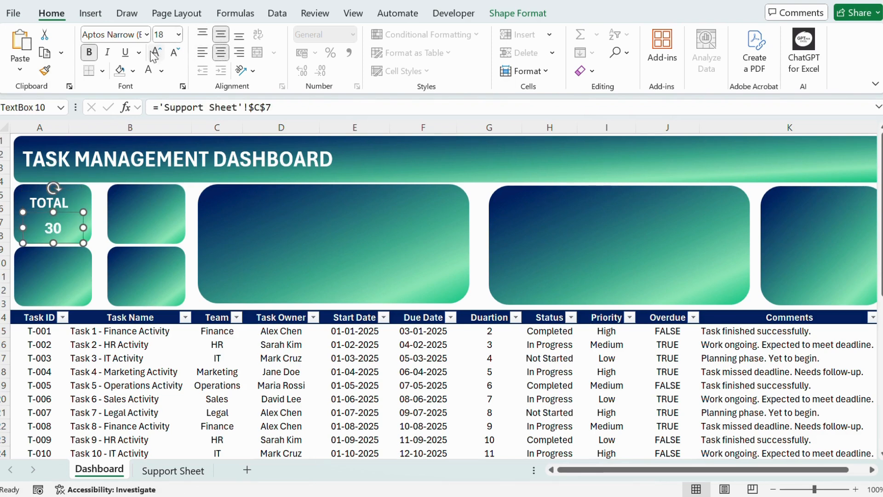
click(155, 53)
click(156, 53)
click(157, 53)
click(158, 53)
click(173, 52)
- Centre the TOTAL label horizontally and vertically in its text box
click(40, 203)
click(221, 53)
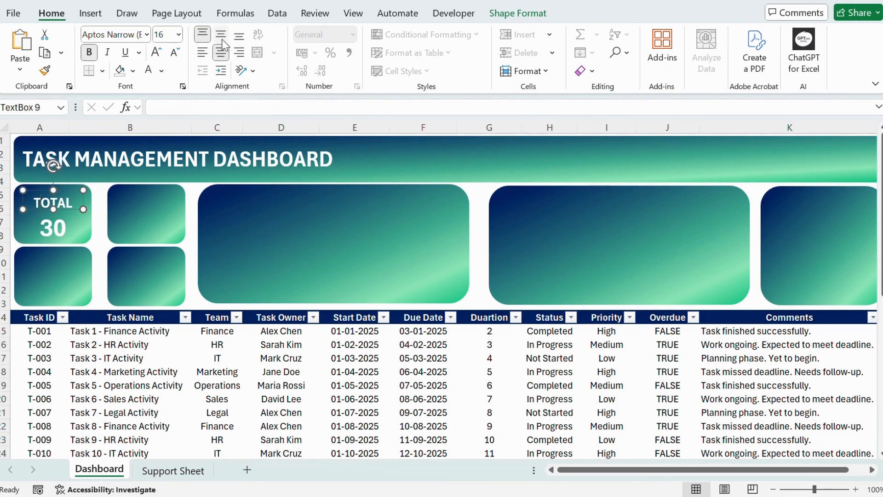
click(221, 35)
click(90, 231)
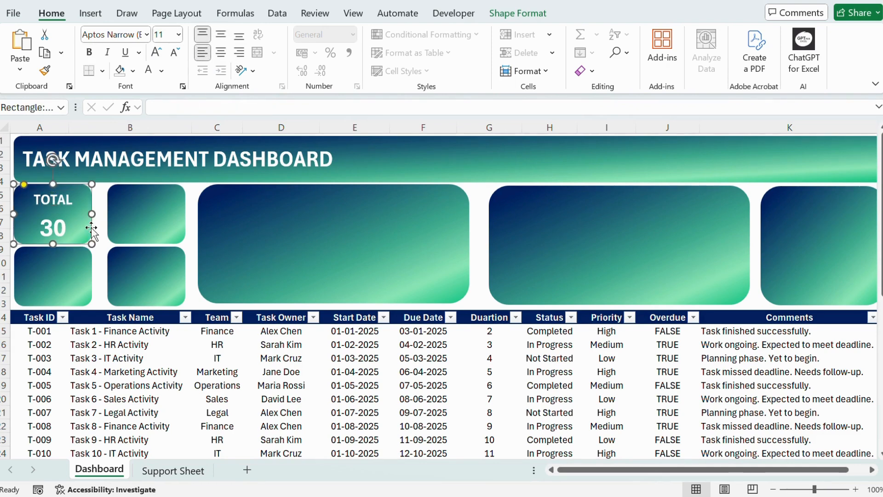
click(51, 202)
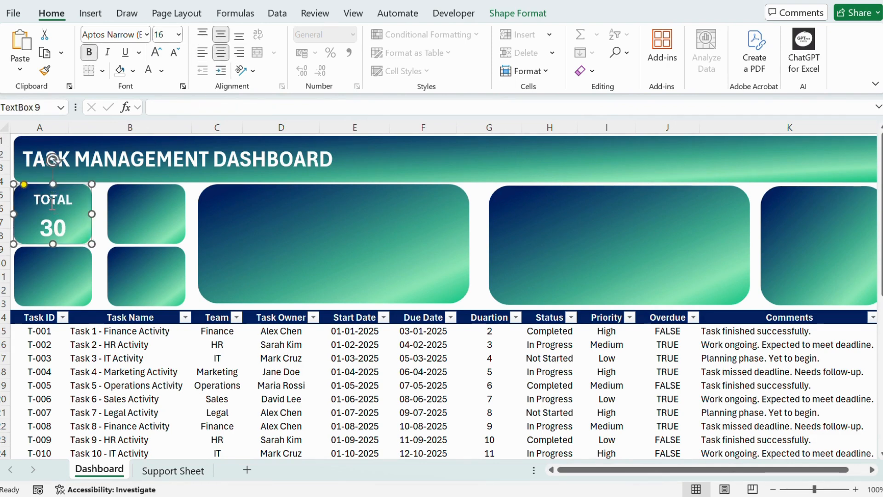
click(57, 230)
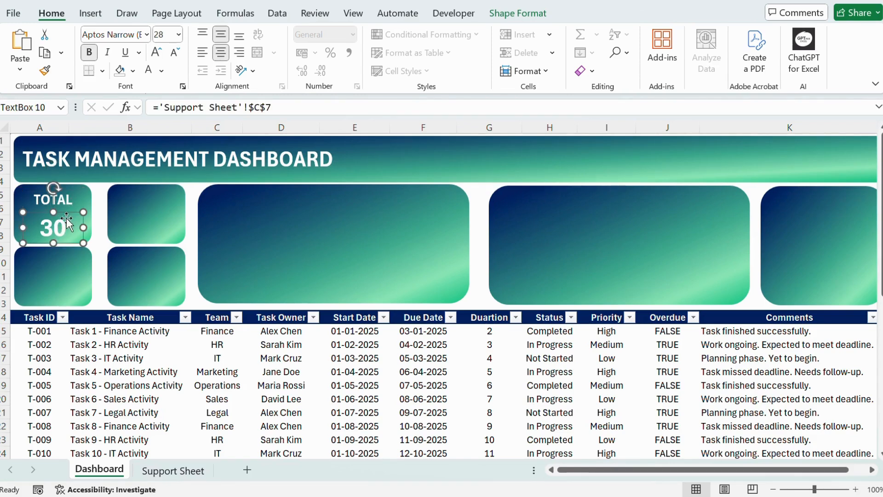
drag(67, 221, 161, 221)
click(73, 209)
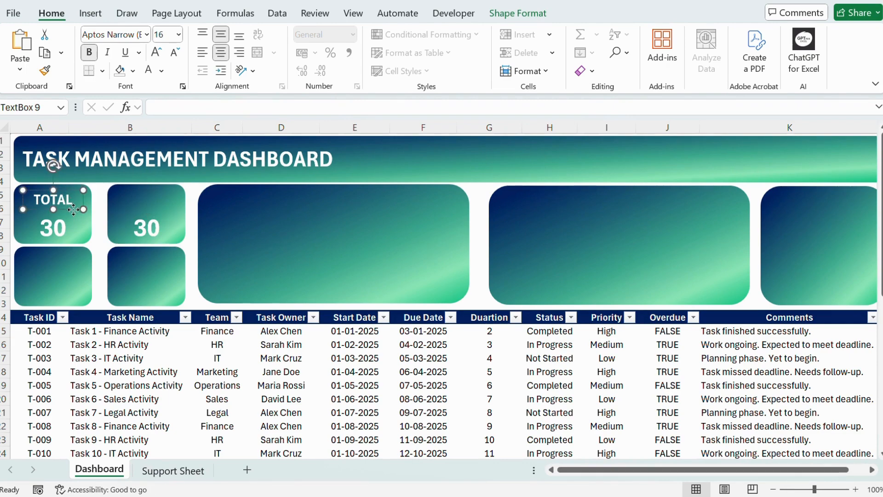
drag(68, 208, 162, 278)
shift+click(158, 214)
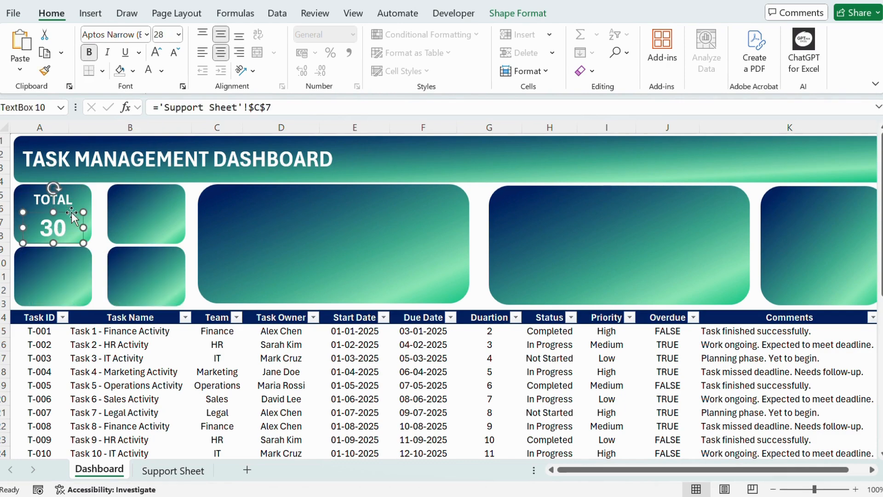
- Duplicate the first small card's TOTAL label and number into the other three small cards
drag(71, 211, 164, 212)
click(68, 202)
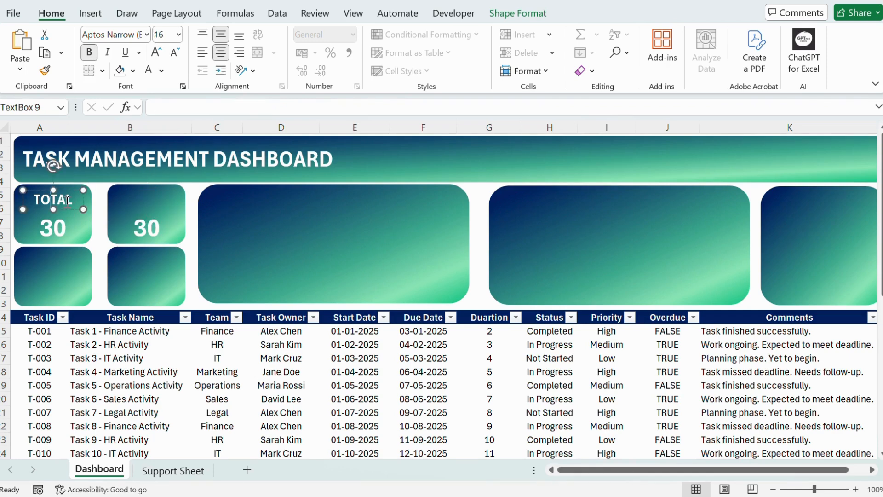
drag(73, 208, 162, 279)
shift+click(159, 210)
- Change the label of the small card beside TOTAL to Completed and set its font size to 10.5
click(151, 202)
text(Completed)
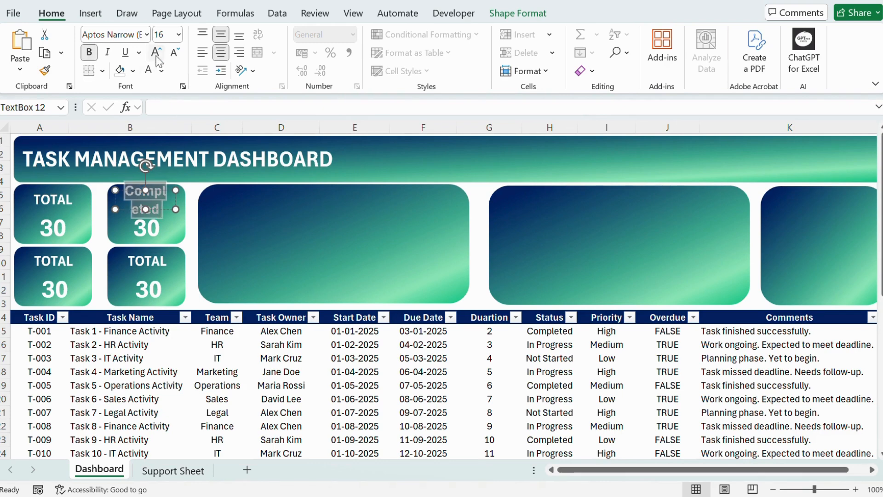
click(174, 52)
click(175, 52)
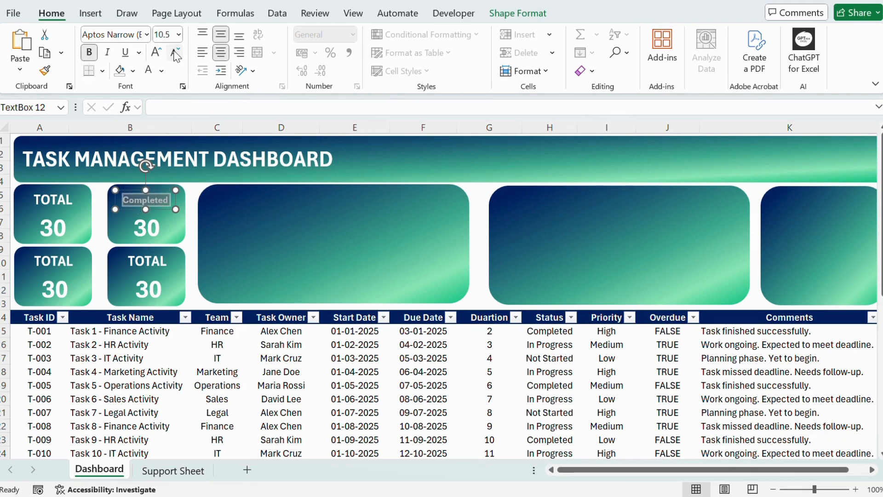
- Change the label of the small card under Completed to Not Started and reduce its font size to fit one line
click(143, 263)
text(Not Started)
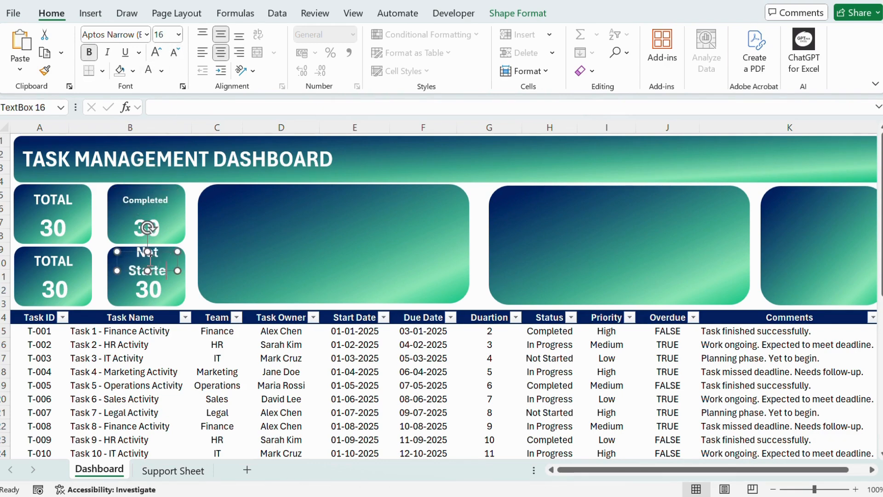
key(ctrl+a)
click(178, 34)
click(163, 52)
- Change the label of the small card under TOTAL to In Progress and reduce its font size to fit one line
click(63, 262)
key(ctrl+a)
text(In Progress)
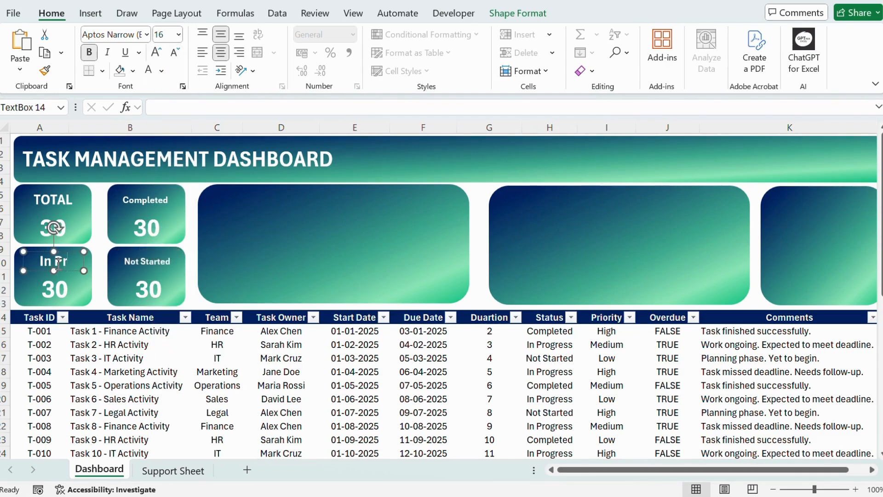
key(ctrl+a)
click(174, 53)
click(175, 53)
click(175, 53)
click(175, 53)
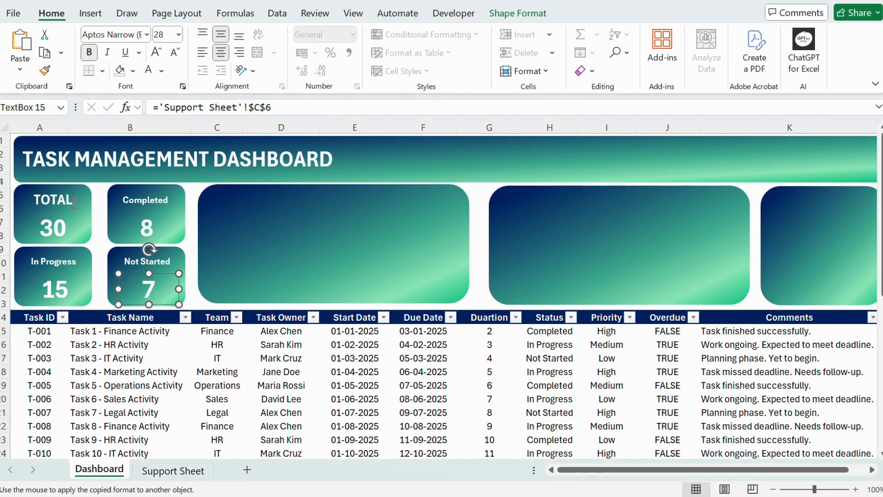
- Copy the TOTAL label and its number together from the first small card into the large card above the Comments column
click(75, 203)
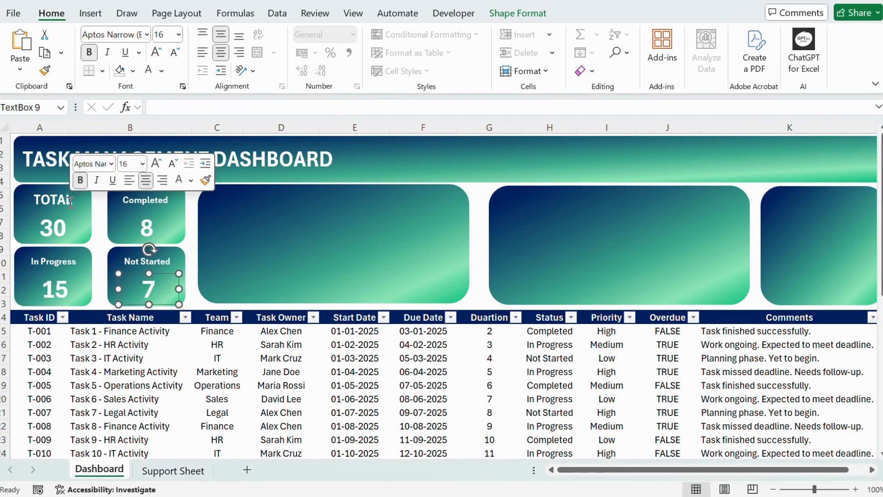
click(189, 234)
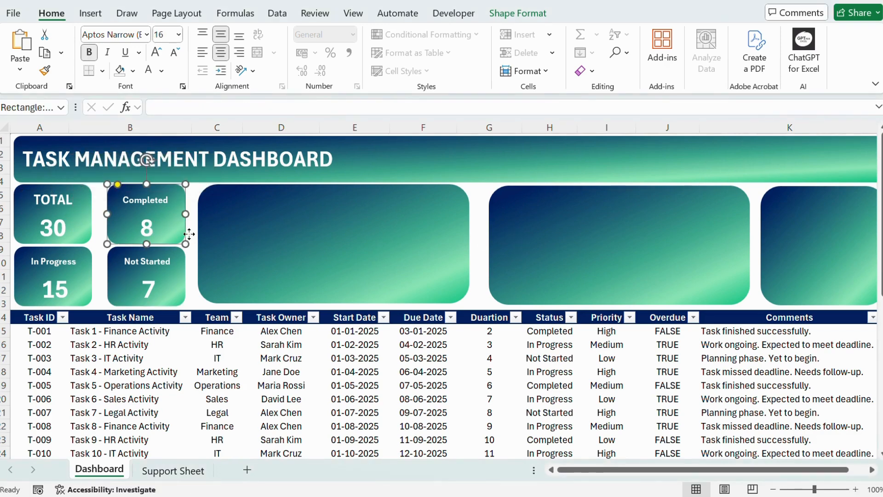
click(60, 207)
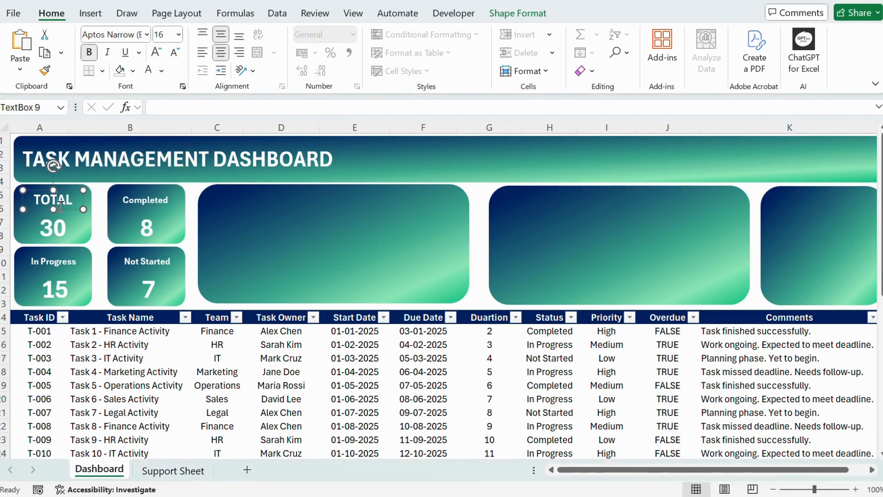
shift+click(62, 232)
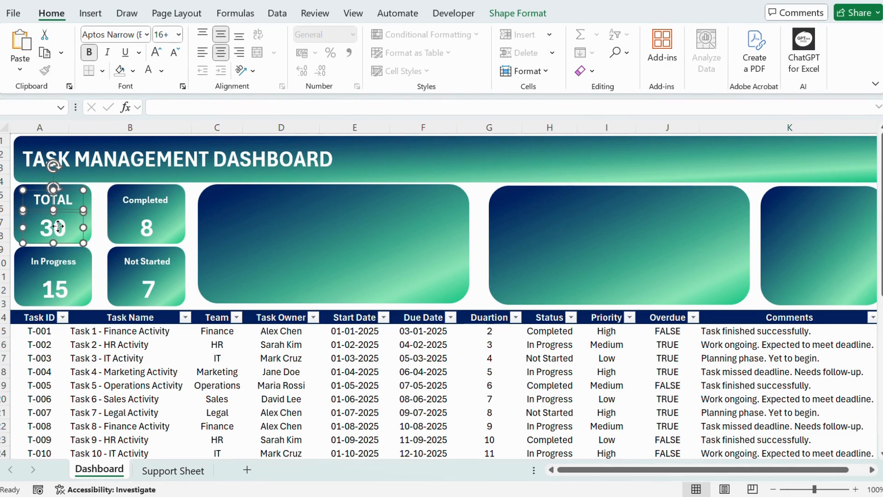
scroll(617, 471, right, 1)
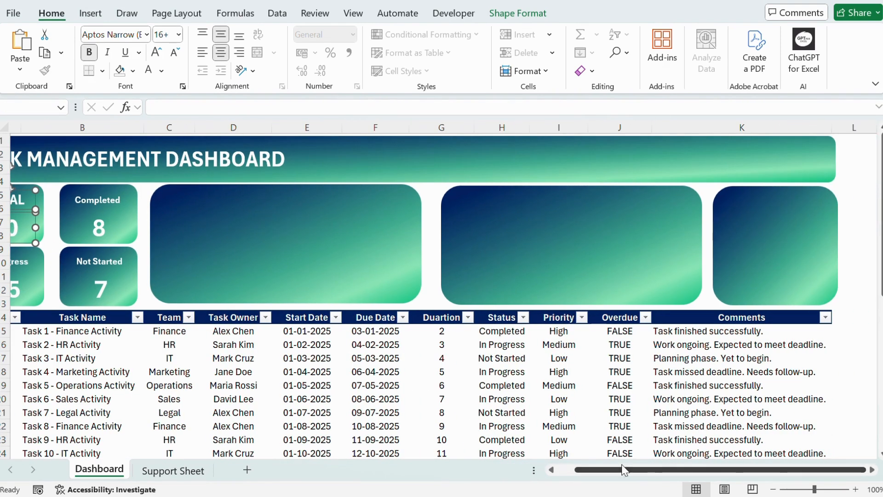
drag(32, 232, 799, 235)
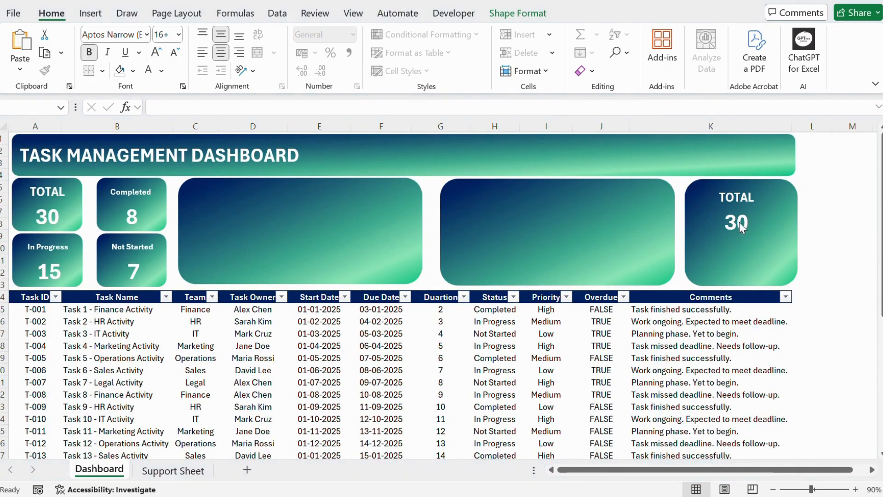
- Move the copied number lower in the large card above Comments and enlarge the card's TOTAL text box
click(740, 226)
click(812, 224)
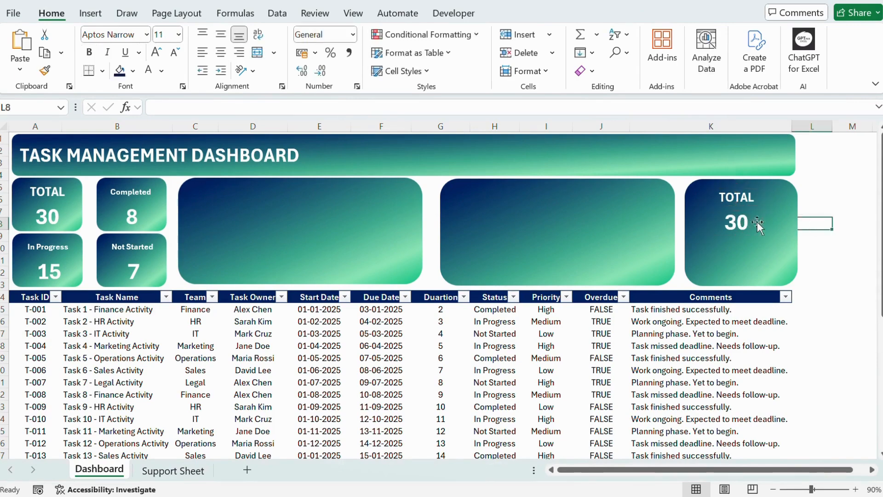
drag(738, 223, 742, 254)
click(745, 196)
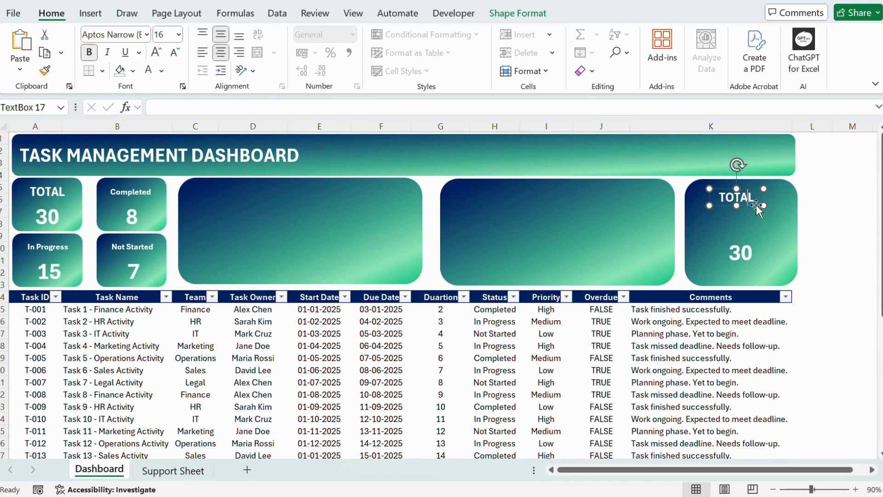
drag(758, 208, 770, 212)
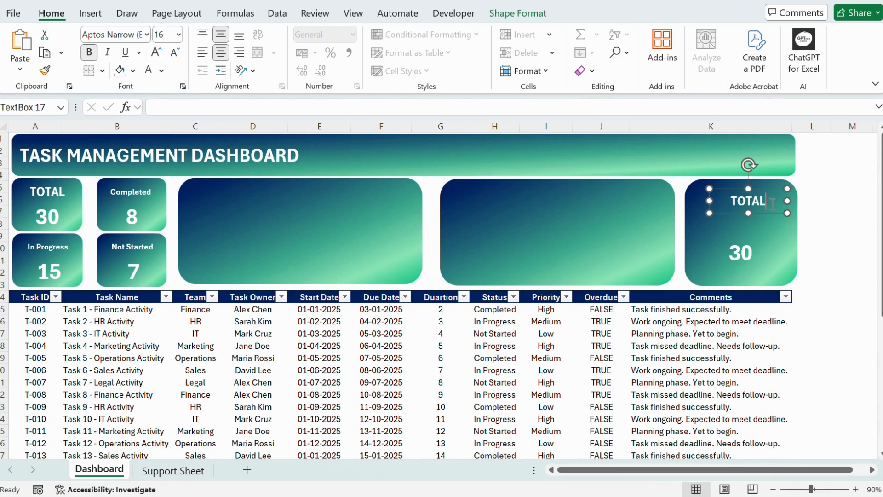
- Replace the TOTAL label in the large card above Comments with OVERDUE
double_click(770, 203)
text(Overd)
key(BackSpace)
key(BackSpace)
key(BackSpace)
text(VERDUE)
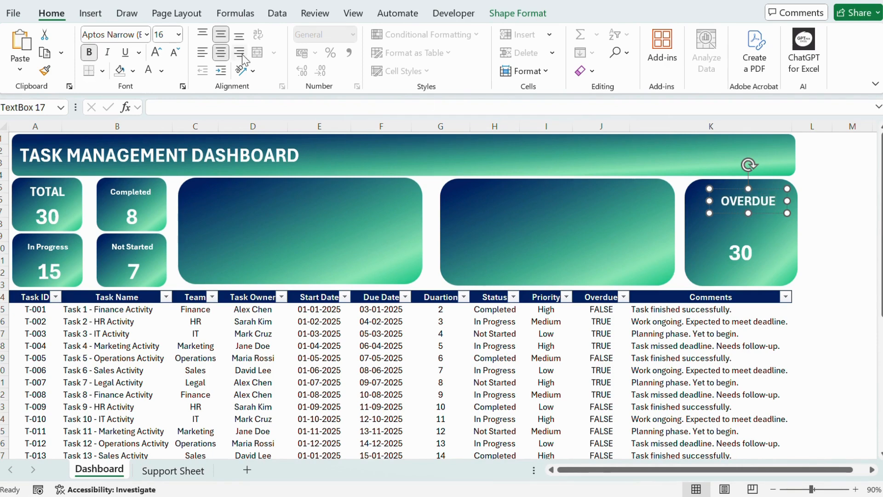
- Set the OVERDUE label's font size to 28 and widen its text box to nearly the full width of the card
click(157, 53)
key(ctrl+a)
click(156, 52)
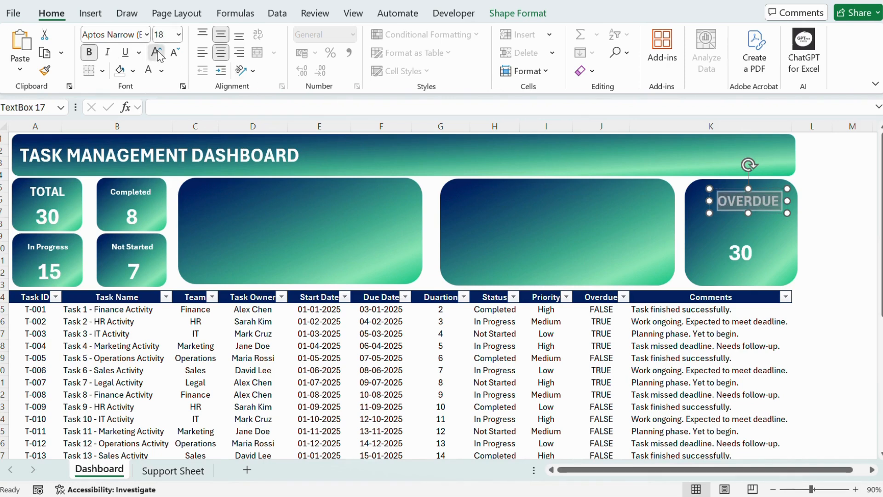
click(156, 52)
click(156, 51)
click(157, 52)
click(157, 52)
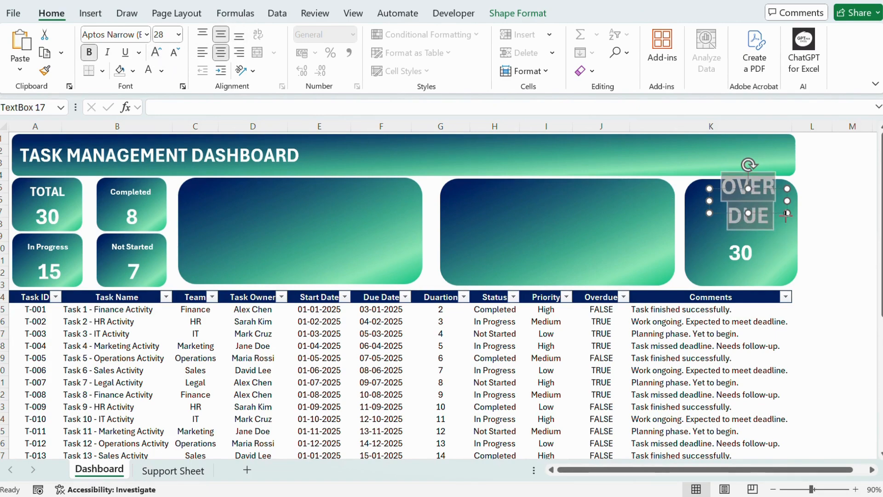
drag(787, 213, 793, 218)
drag(709, 205, 687, 207)
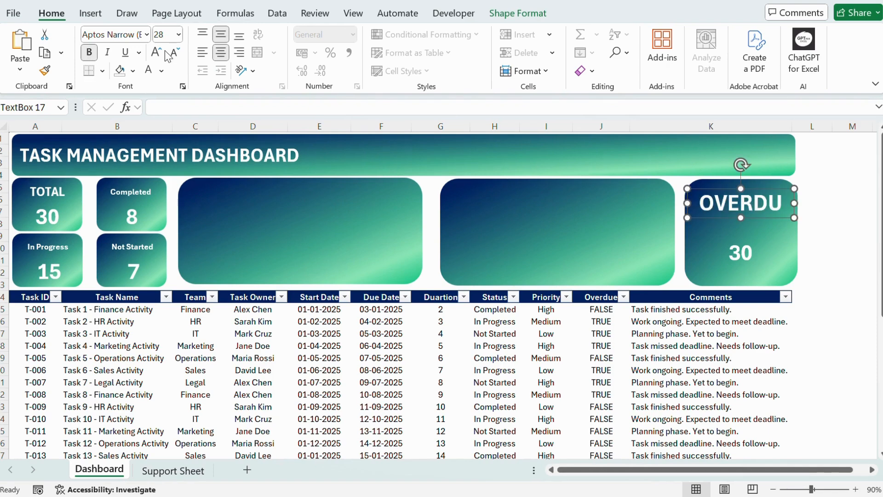
- Reduce the OVERDUE label's font size to 24 so it fits on one line
key(ctrl+a)
click(826, 248)
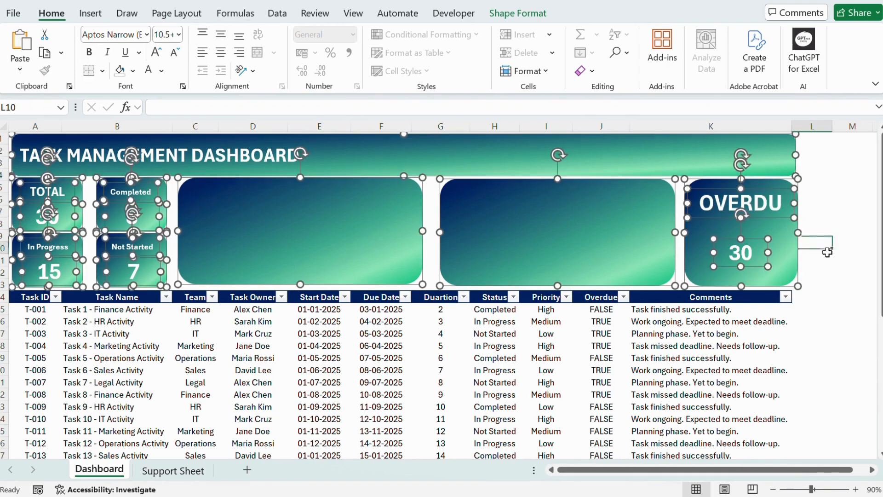
click(722, 201)
key(ctrl+a)
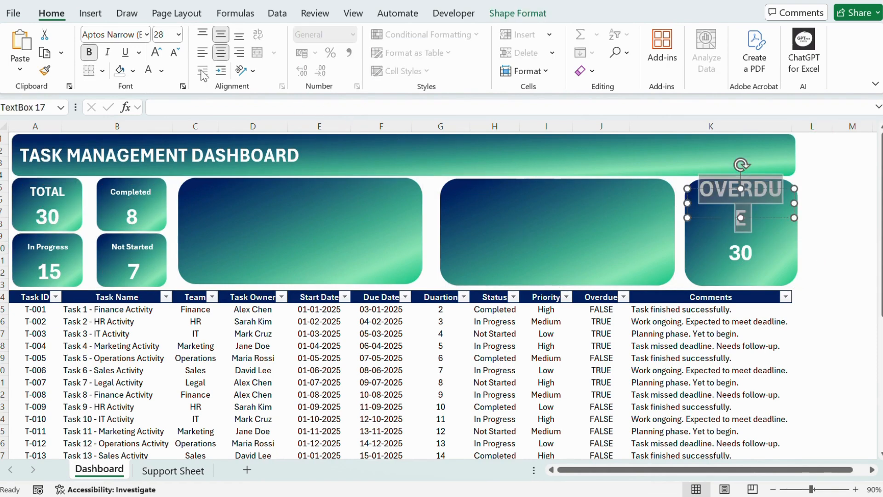
double_click(174, 52)
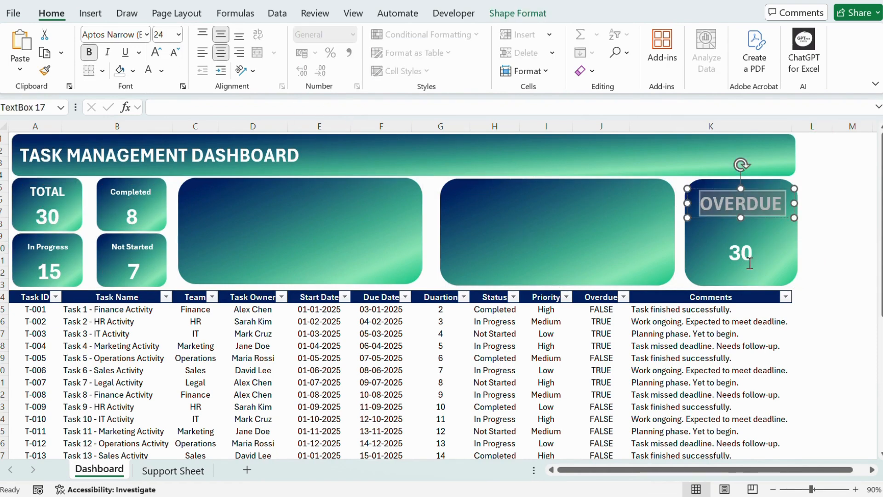
click(849, 244)
- Enlarge the number's text box beneath the OVERDUE label, and open the Support Sheet
click(738, 252)
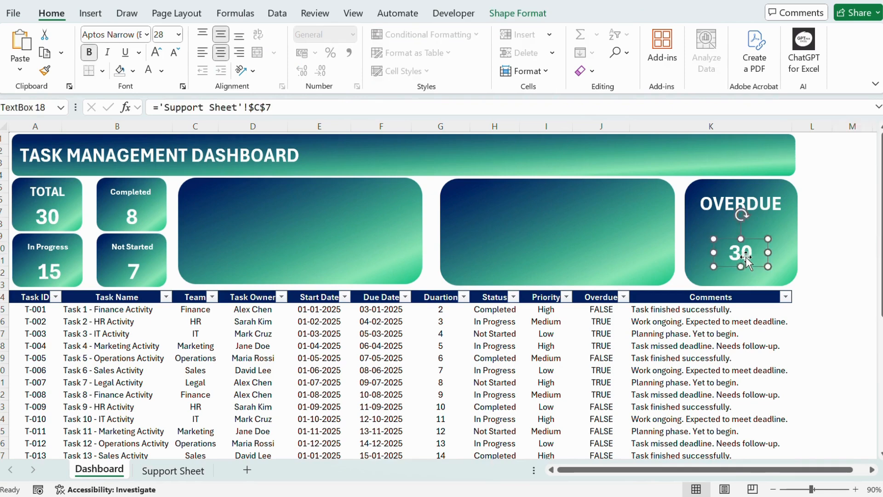
drag(739, 253, 787, 277)
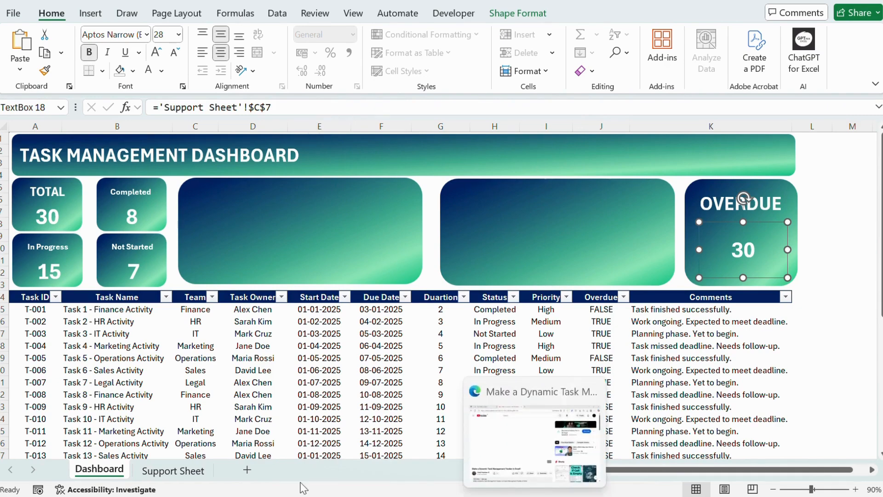
click(198, 472)
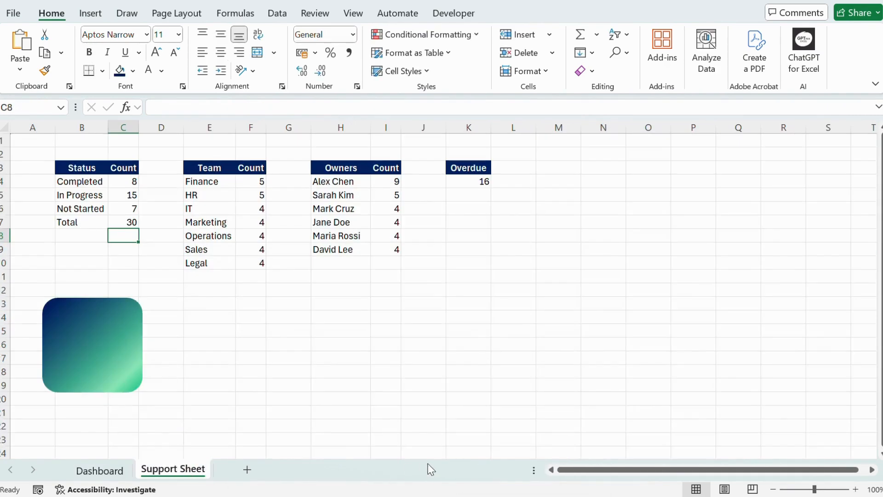
- Link the number box in the Dashboard's OVERDUE card to cell K4 of the Support Sheet
click(105, 469)
click(736, 250)
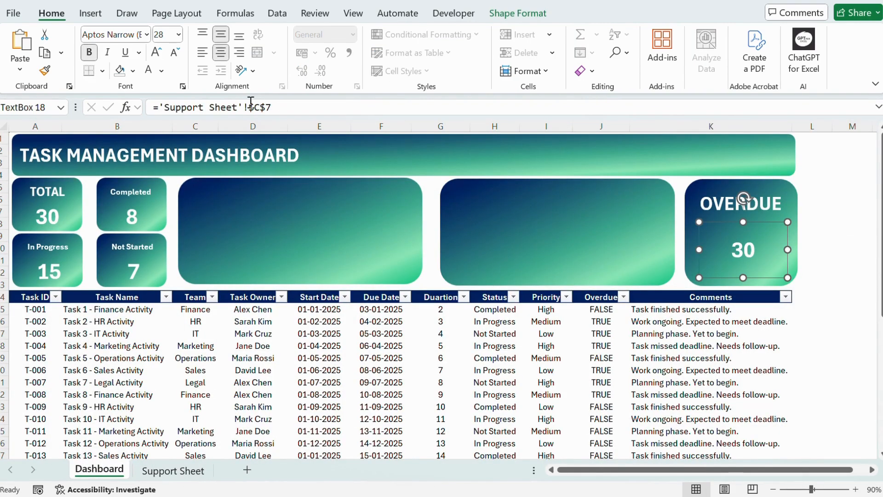
click(272, 107)
drag(272, 107, 160, 112)
key(BackSpace)
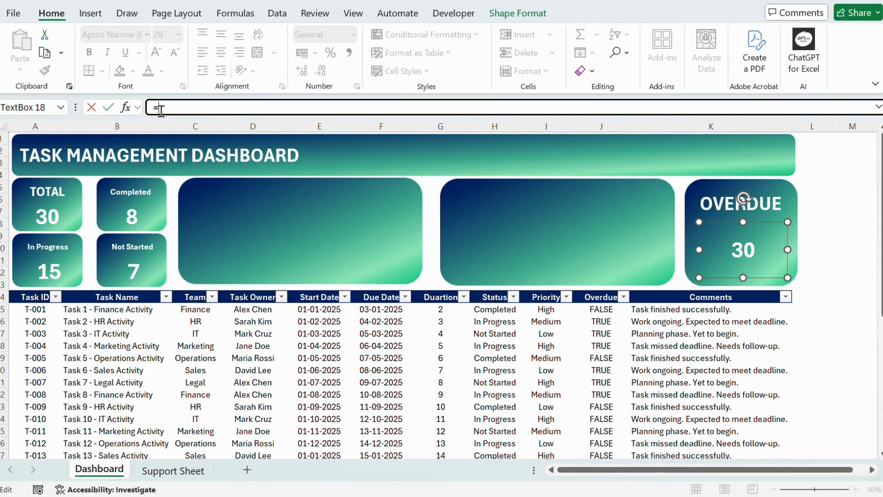
click(157, 471)
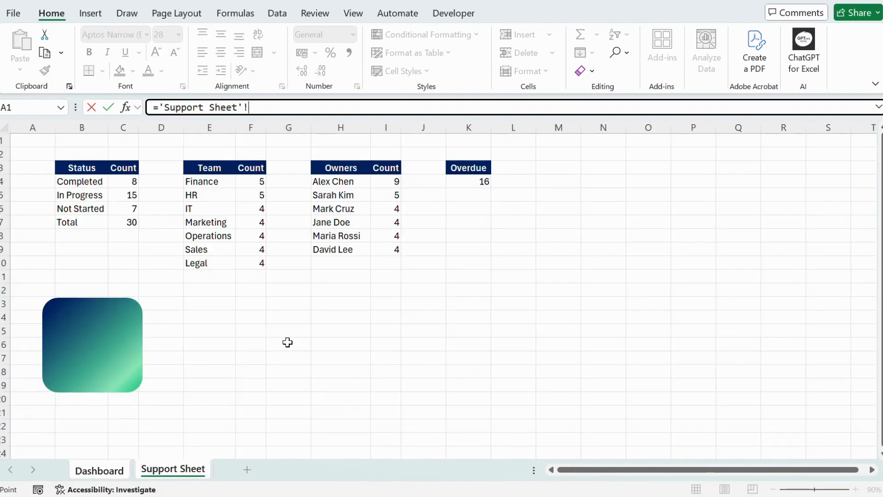
click(458, 181)
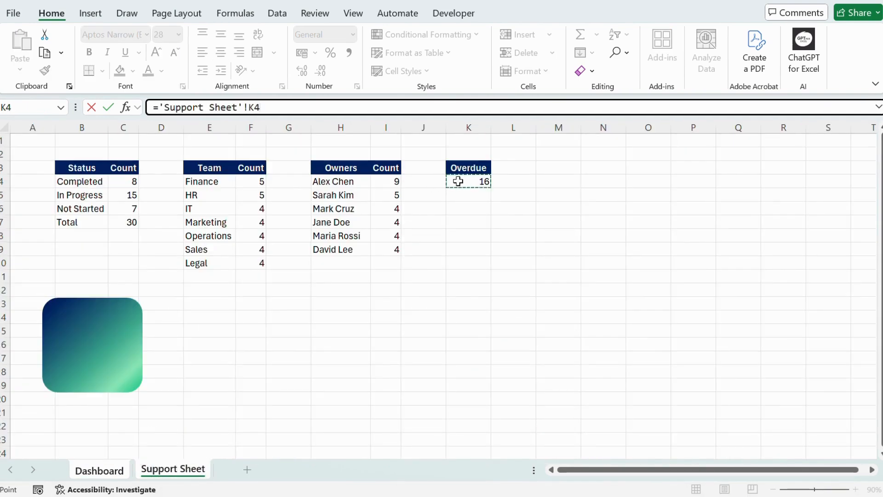
key(Return)
- Copy the TOTAL number's formatting onto the OVERDUE number and enlarge its font size to 54
click(44, 220)
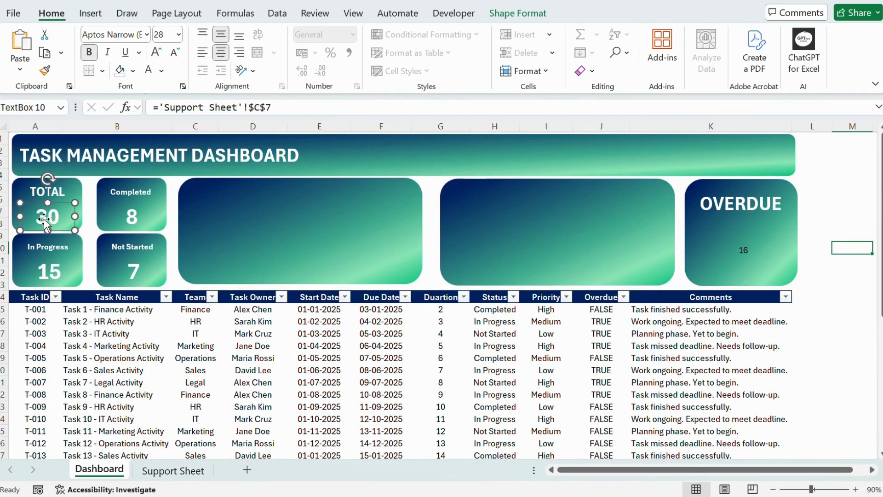
click(45, 70)
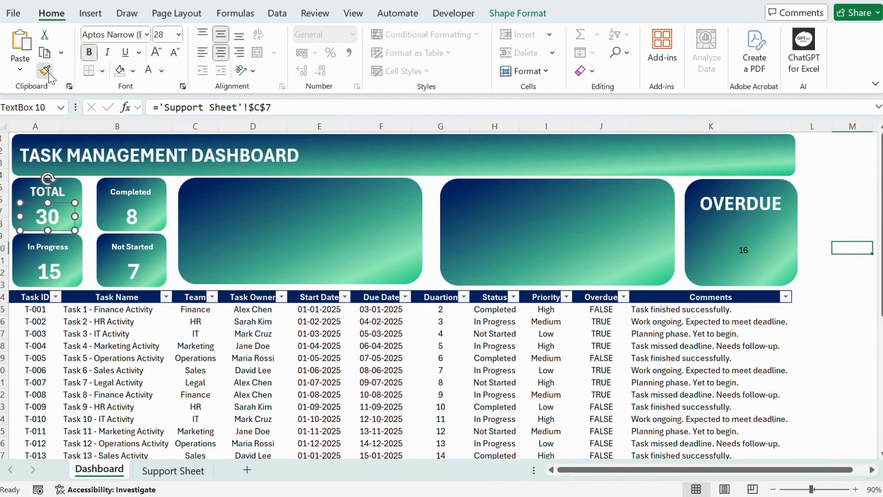
click(736, 249)
click(156, 52)
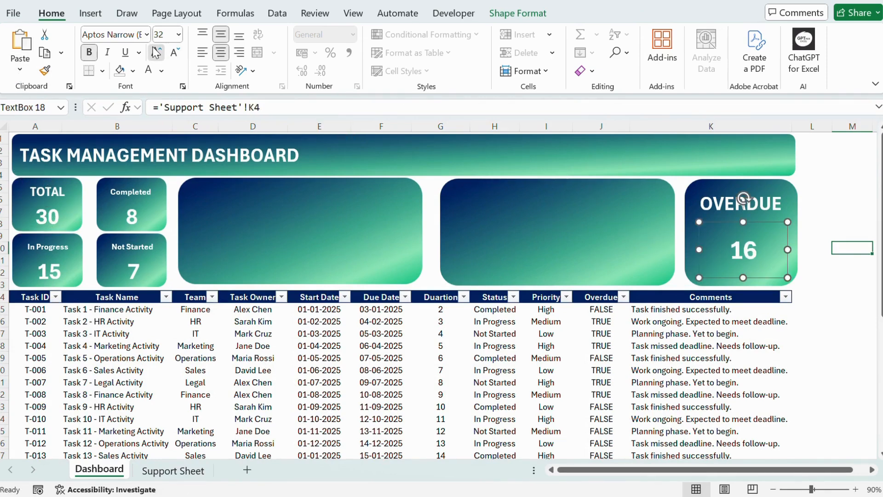
click(156, 52)
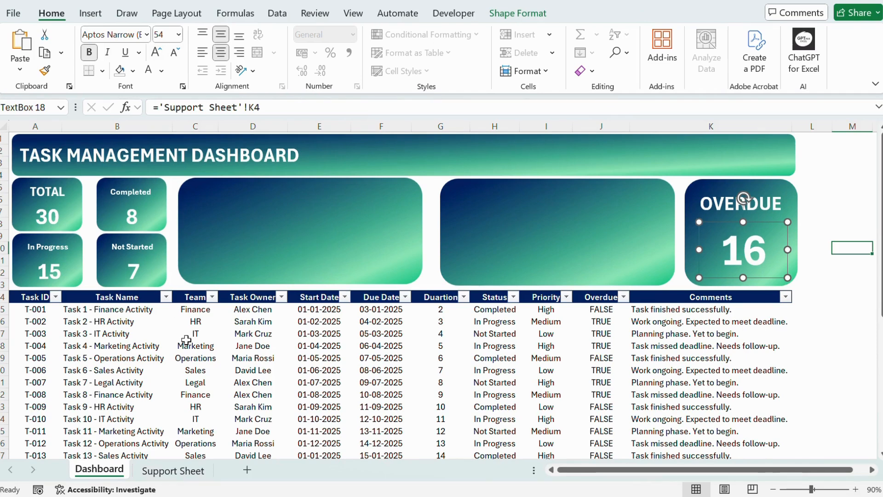
- Change the two large empty cards from a gradient to a solid dark blue fill
click(334, 245)
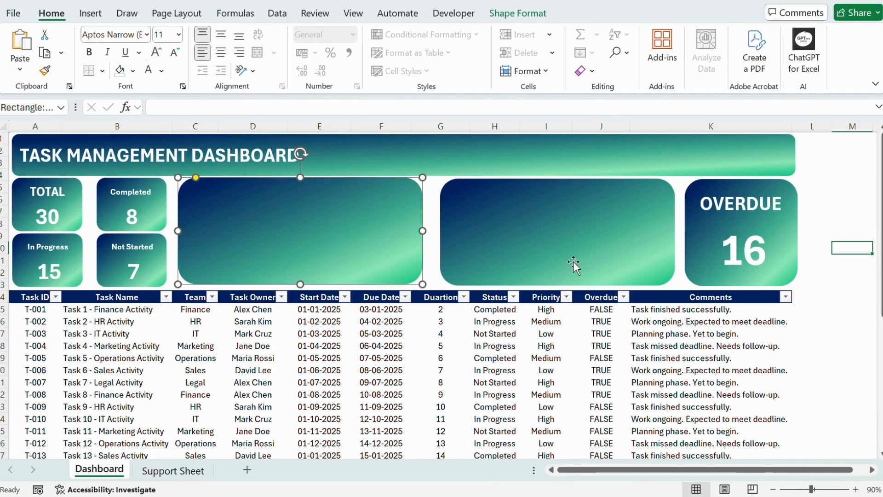
shift+click(517, 232)
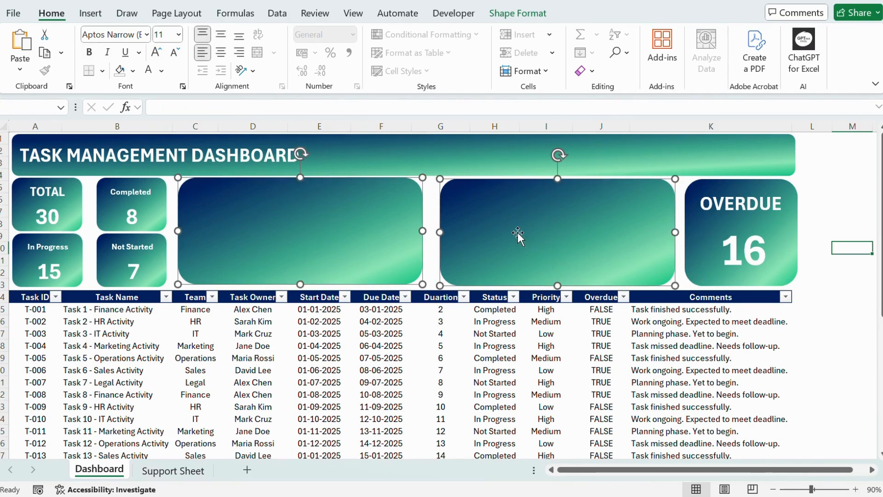
right_click(518, 233)
click(586, 485)
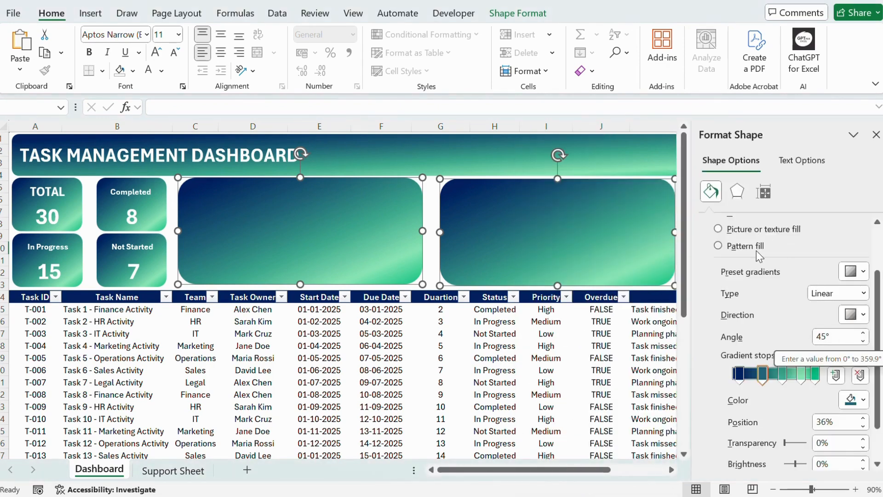
scroll(757, 251, up, 3)
click(735, 262)
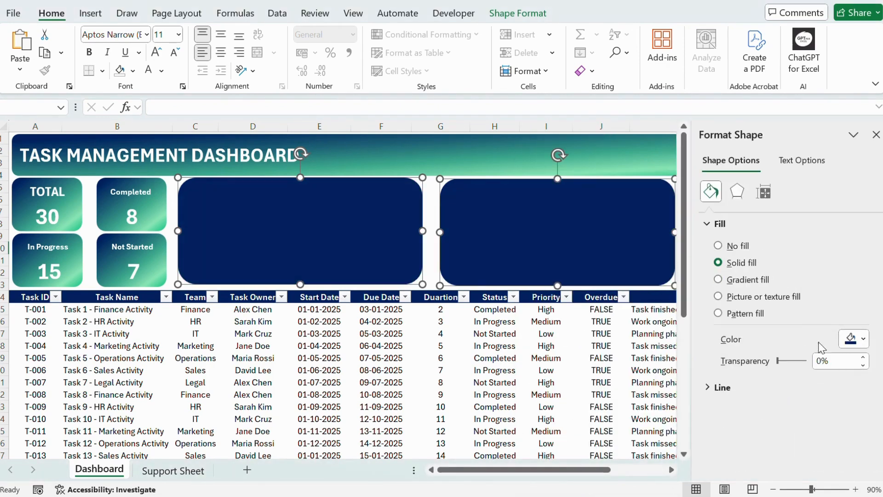
click(876, 134)
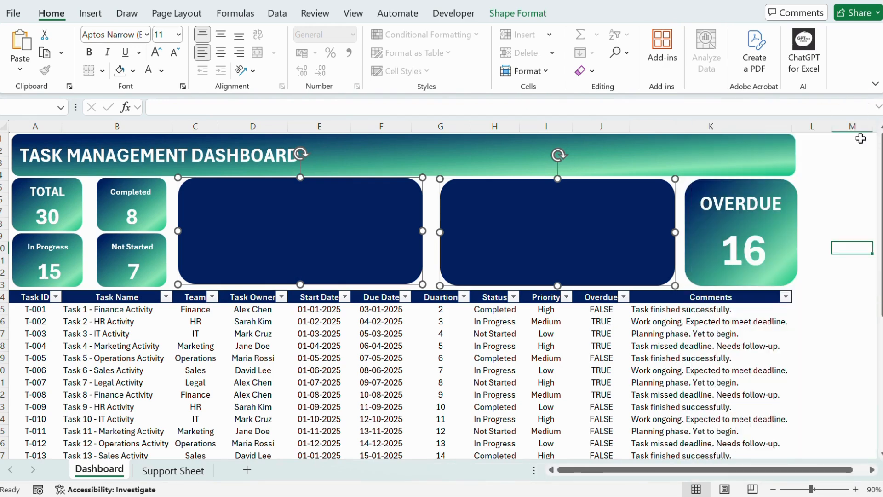
click(811, 201)
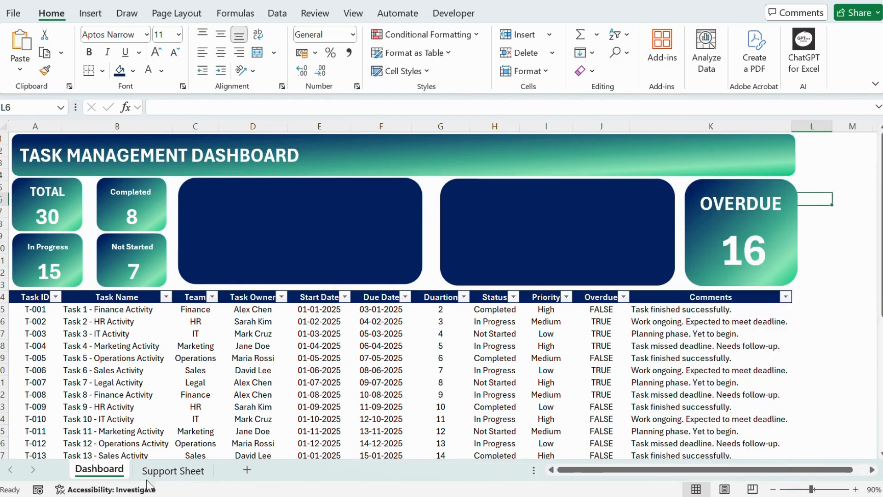
- Insert a 2-D clustered bar chart of the Support Sheet's team counts in E4:F10 and place it clear of the tables
click(166, 471)
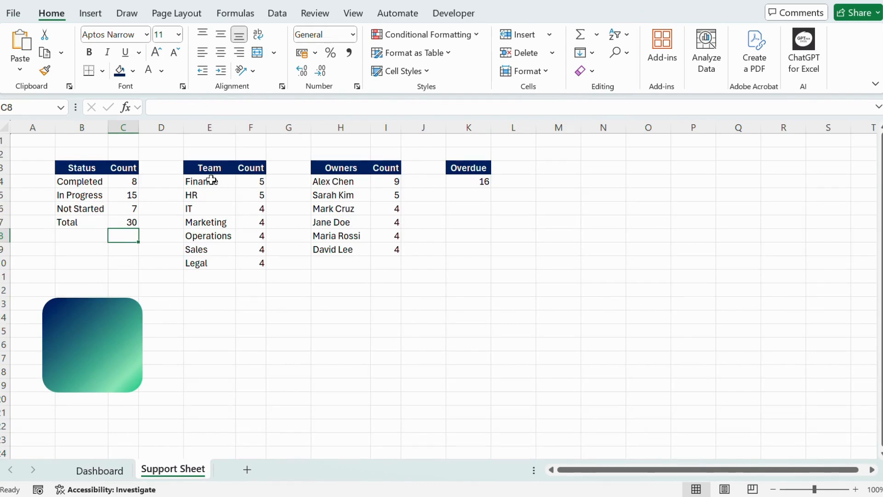
drag(211, 180, 256, 264)
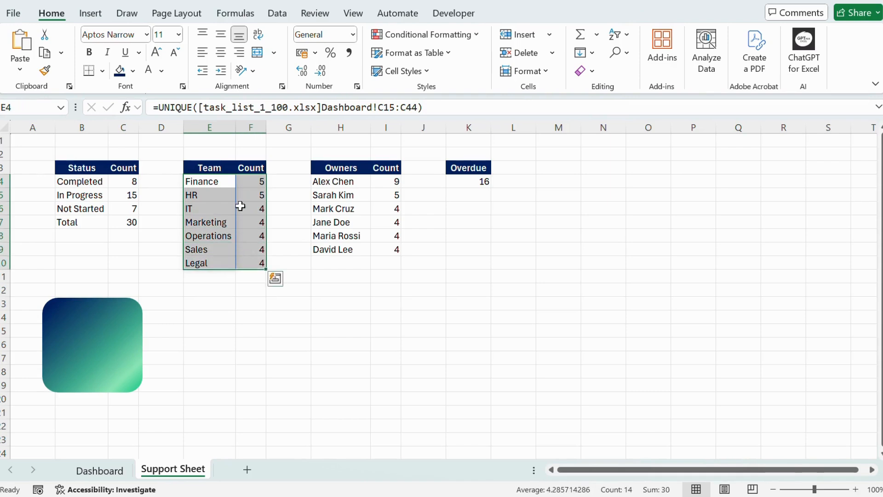
click(90, 13)
click(363, 36)
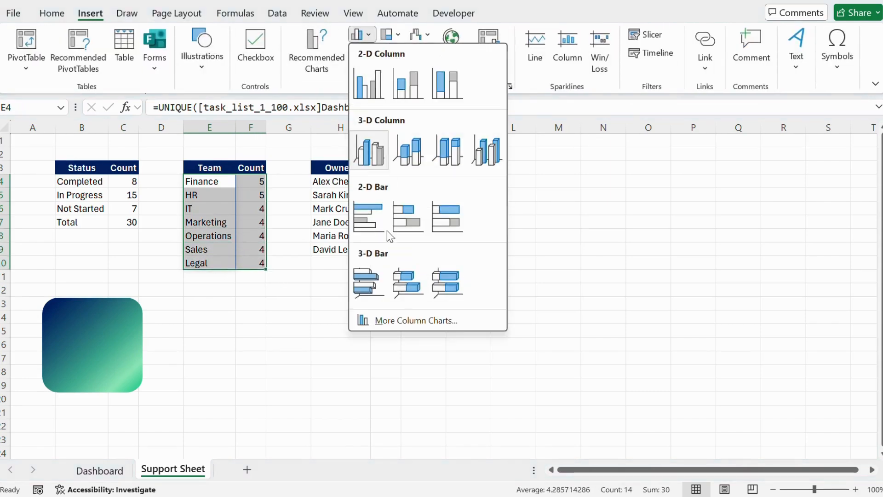
click(366, 220)
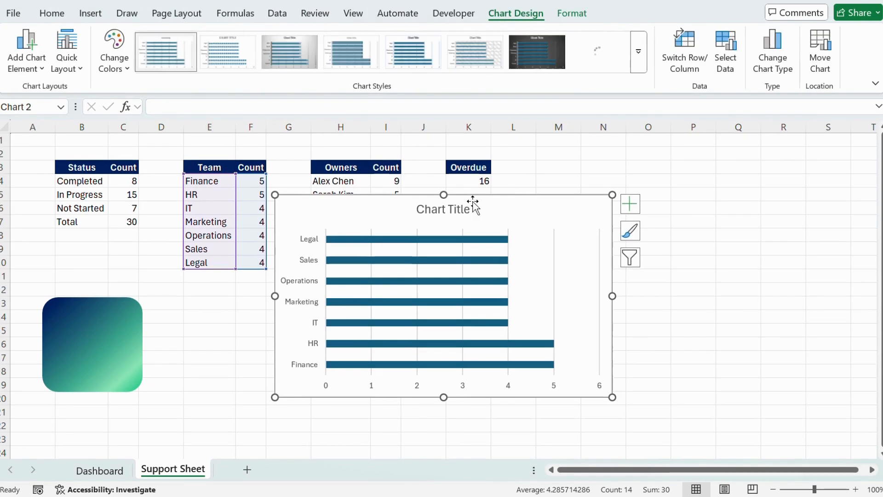
drag(473, 203, 615, 214)
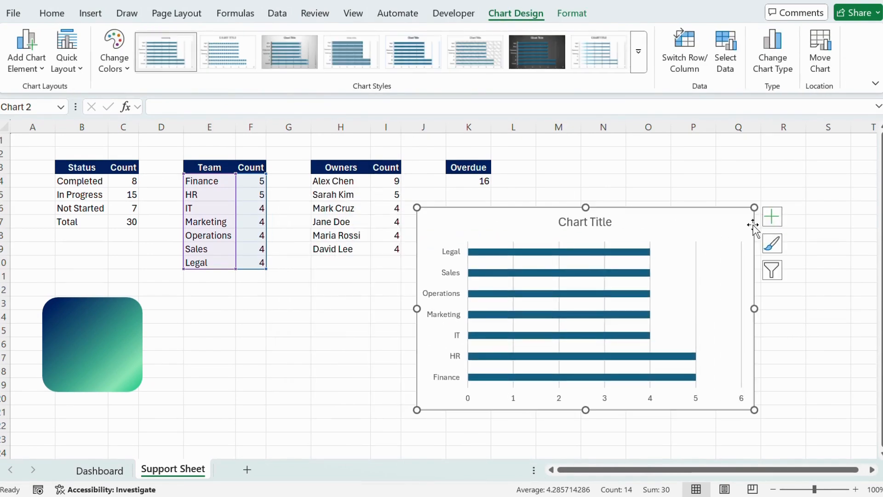
- Remove the gridlines and the primary horizontal axis from the team bar chart
click(772, 216)
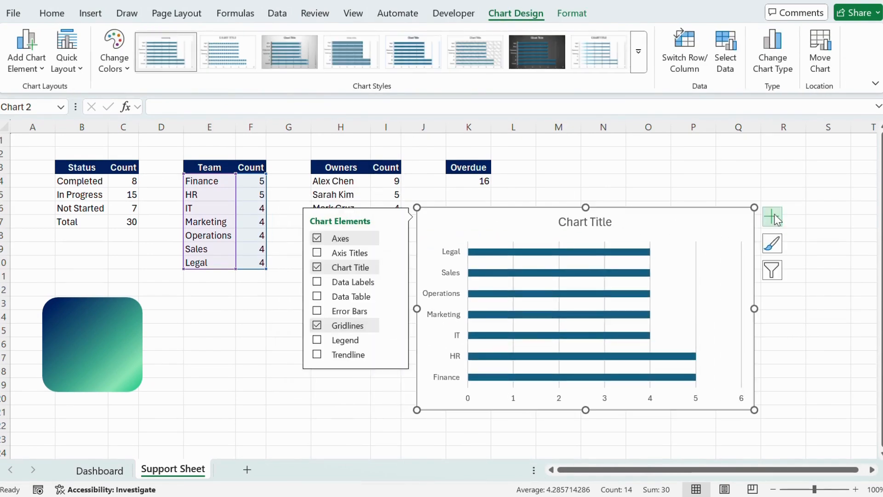
click(317, 325)
click(394, 239)
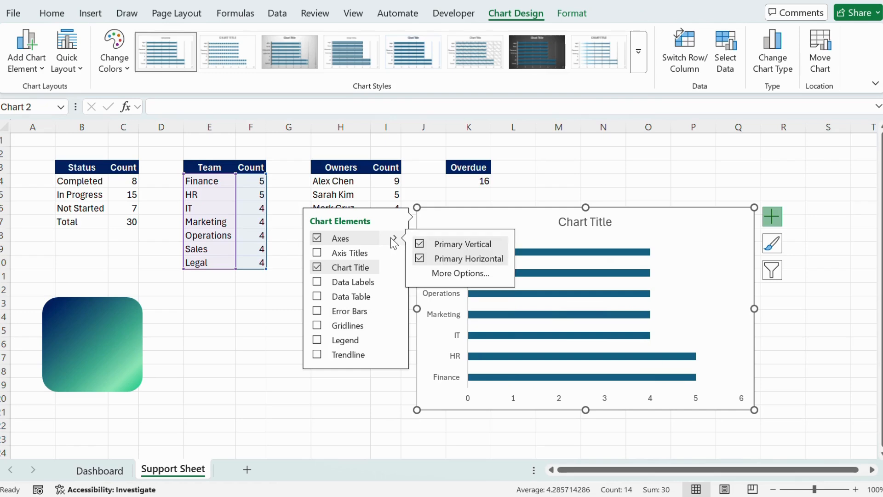
click(420, 259)
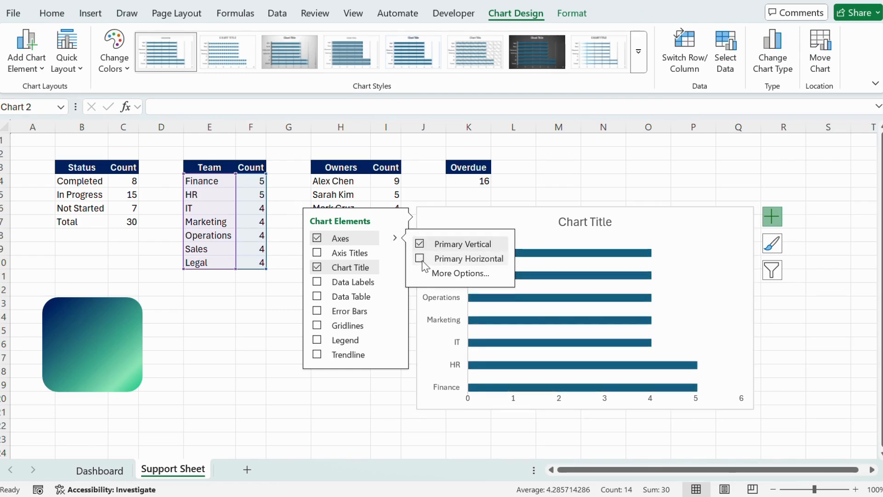
click(644, 187)
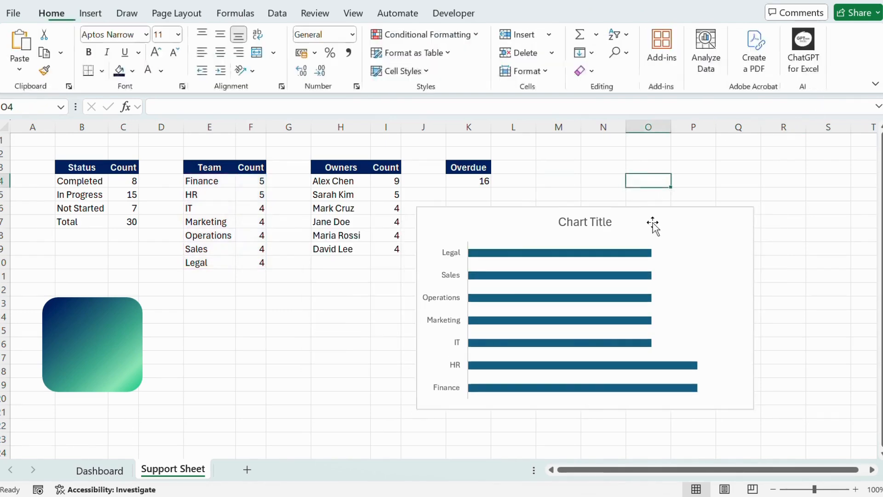
- Cut the team bar chart from the Support Sheet, paste it into the Dashboard, and move it over the first large blue card
click(652, 223)
key(Delete)
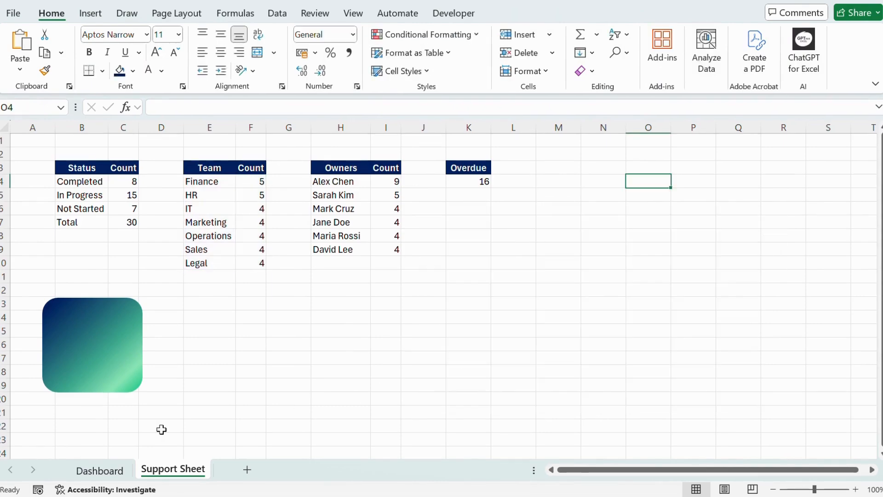
click(100, 470)
key(ctrl+v)
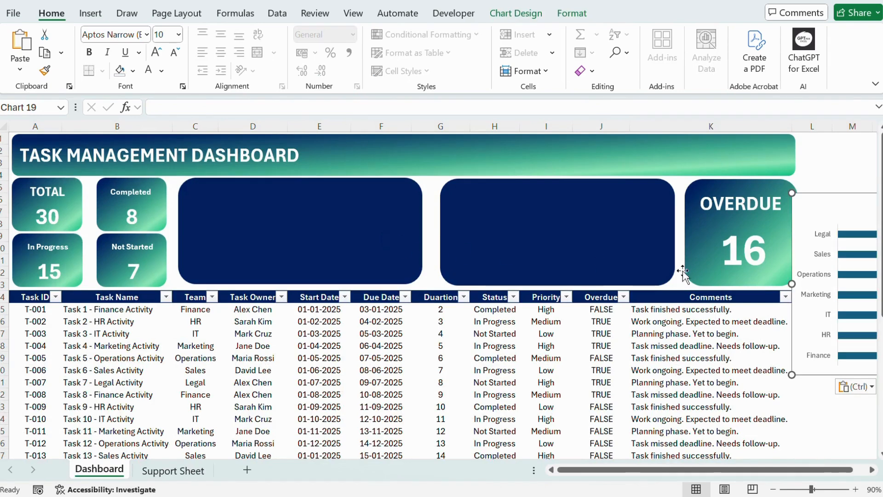
drag(839, 214, 248, 211)
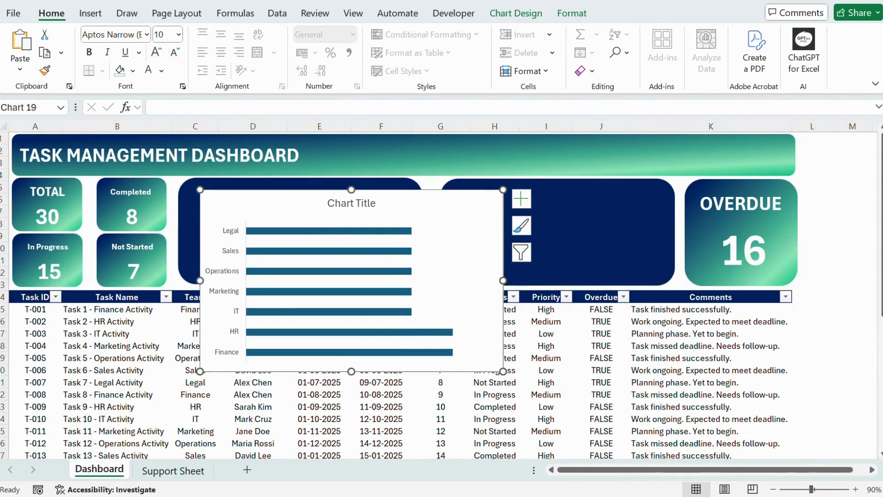
- Remove the fill and outline of the team bar chart's area
click(572, 12)
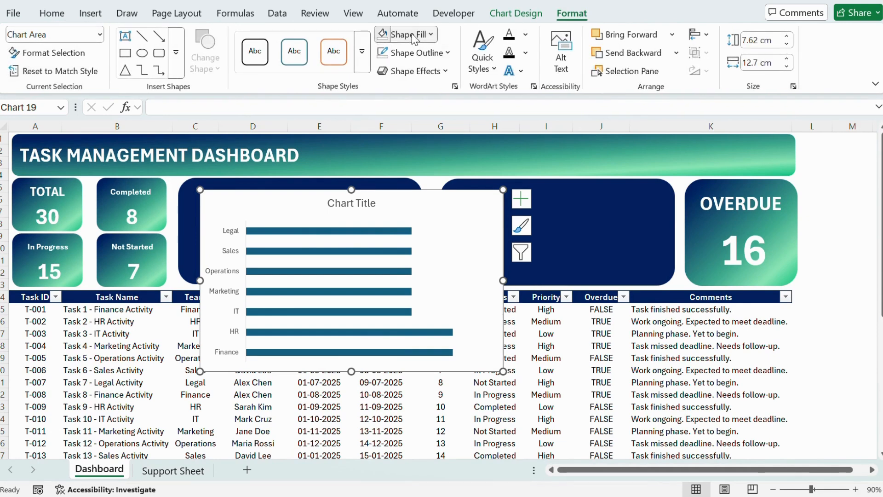
click(412, 36)
click(405, 289)
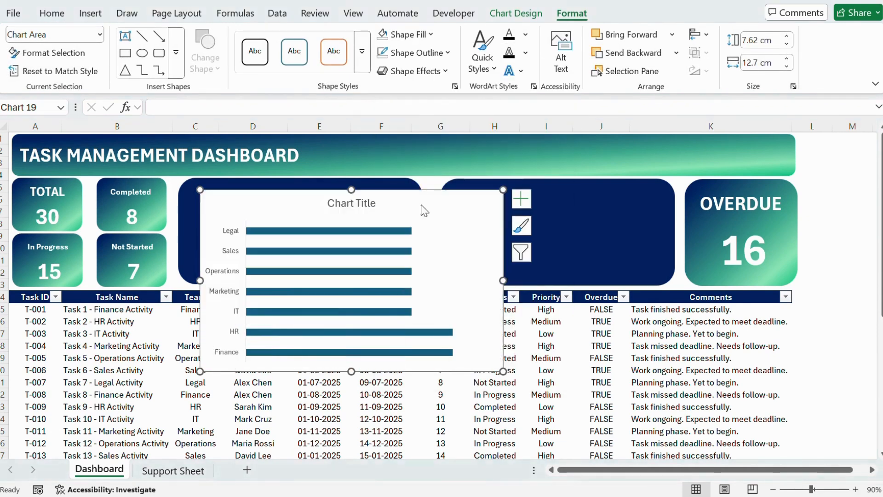
click(447, 54)
click(407, 310)
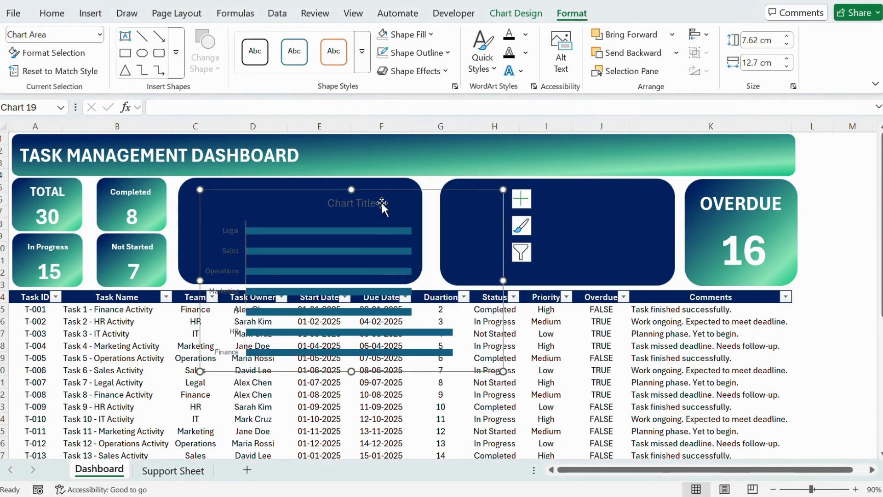
- Position the team bar chart over the first large blue card and resize it to about 4.61 cm high by 11.07 cm wide
drag(382, 203, 363, 197)
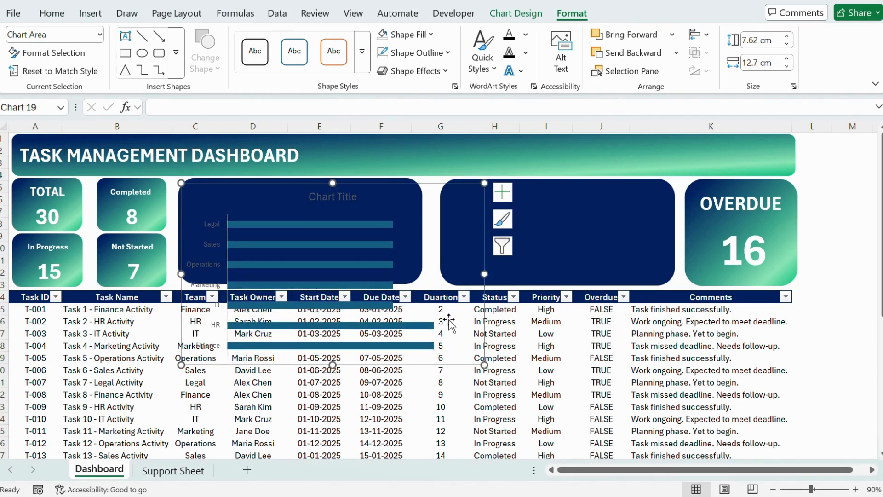
drag(483, 365, 431, 279)
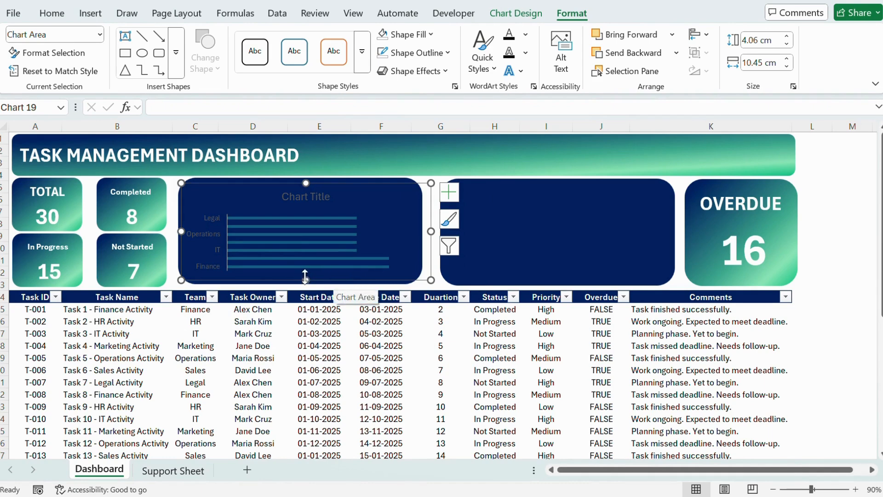
drag(305, 277, 308, 282)
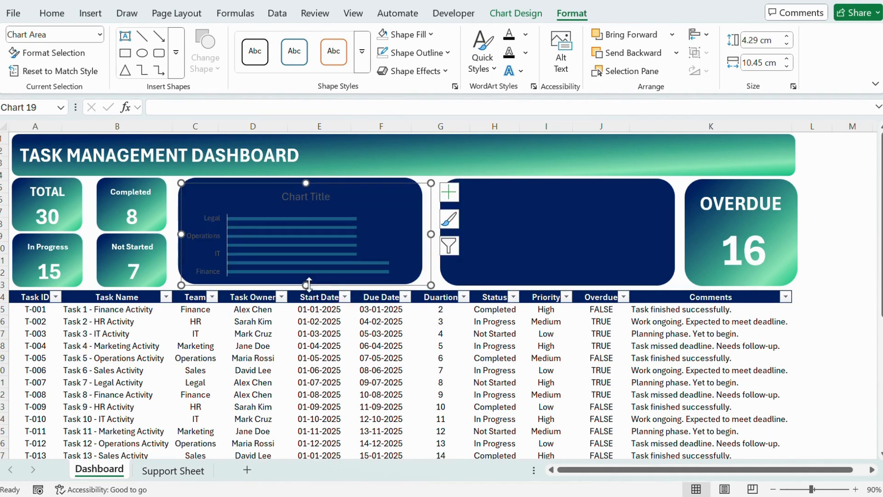
drag(306, 183, 306, 175)
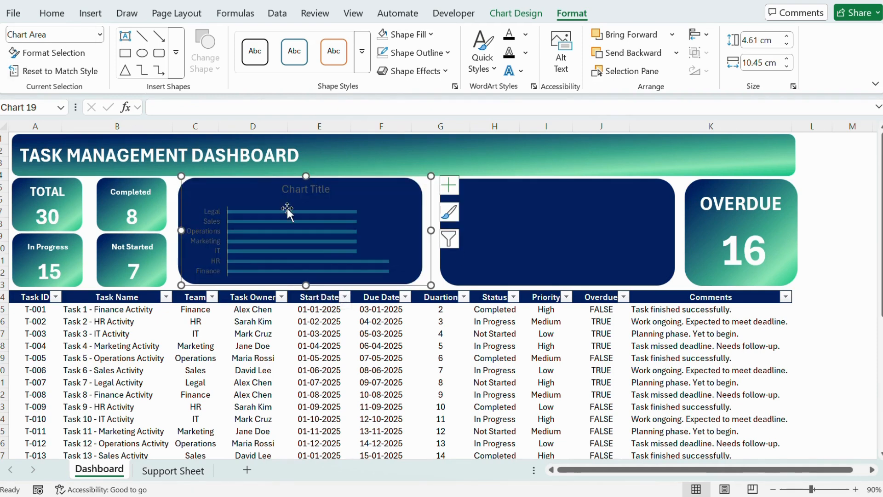
drag(430, 230, 440, 231)
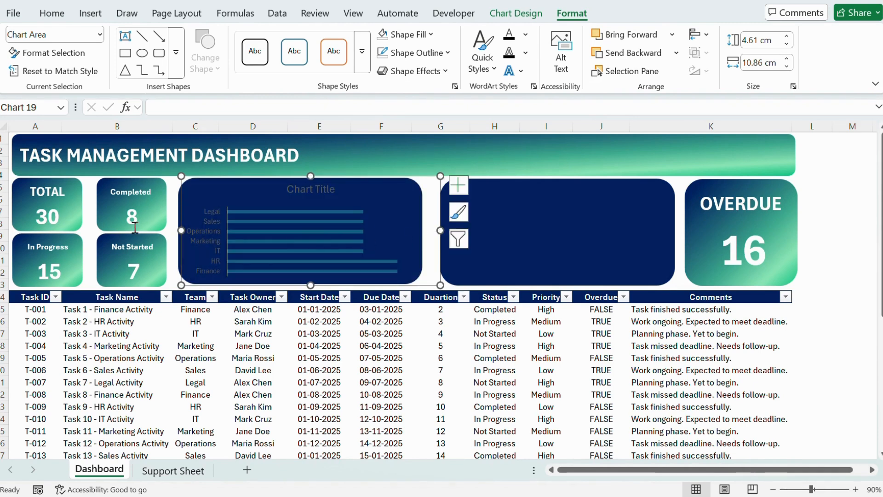
drag(178, 232, 176, 232)
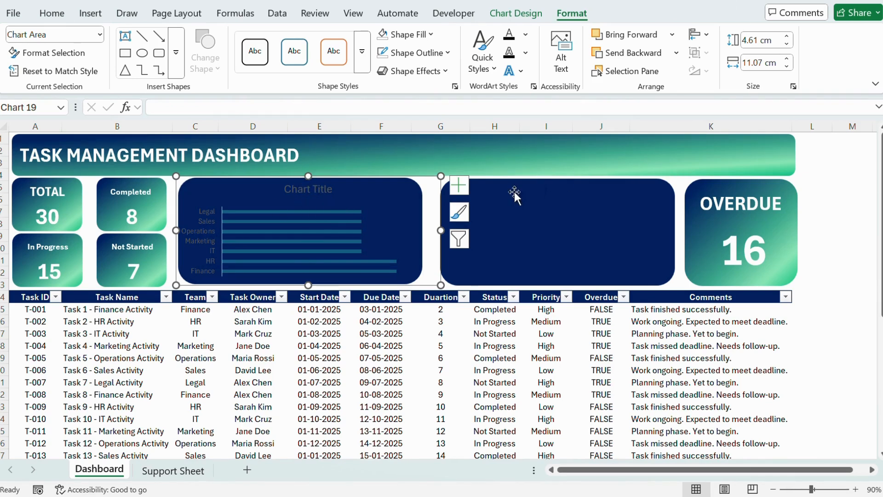
- Make the team bar chart's title and its team name axis labels white
click(324, 190)
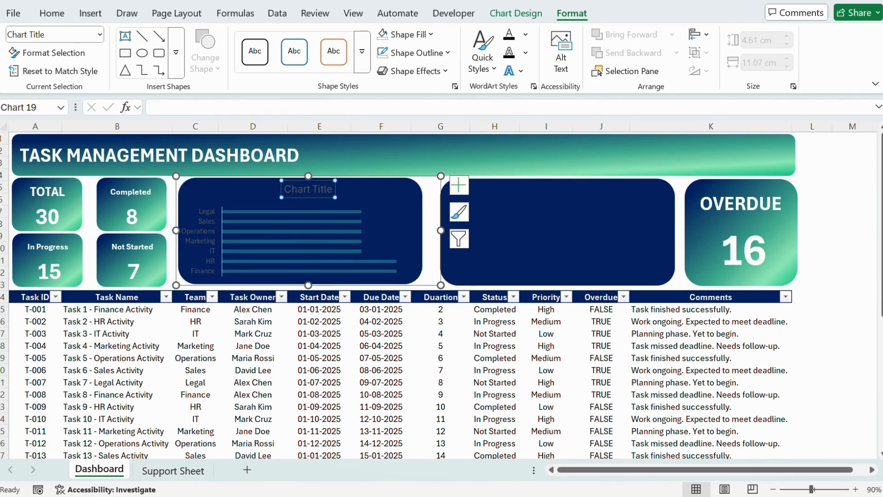
click(52, 14)
click(149, 74)
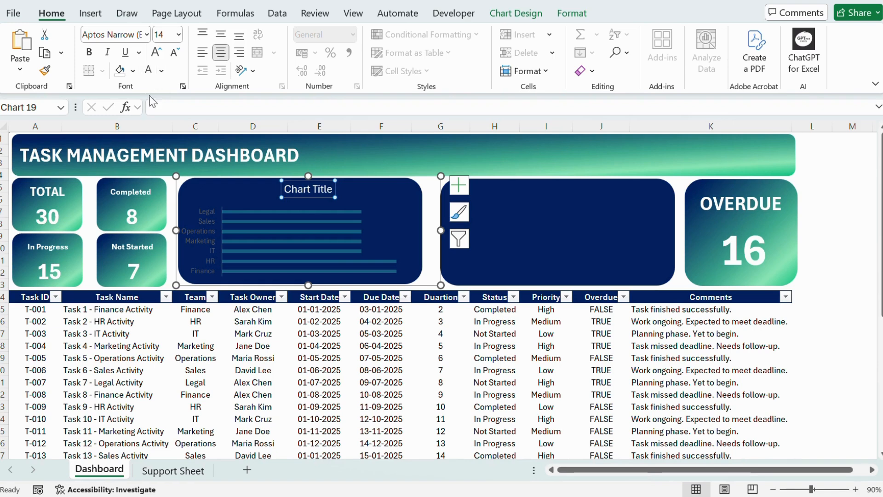
click(212, 227)
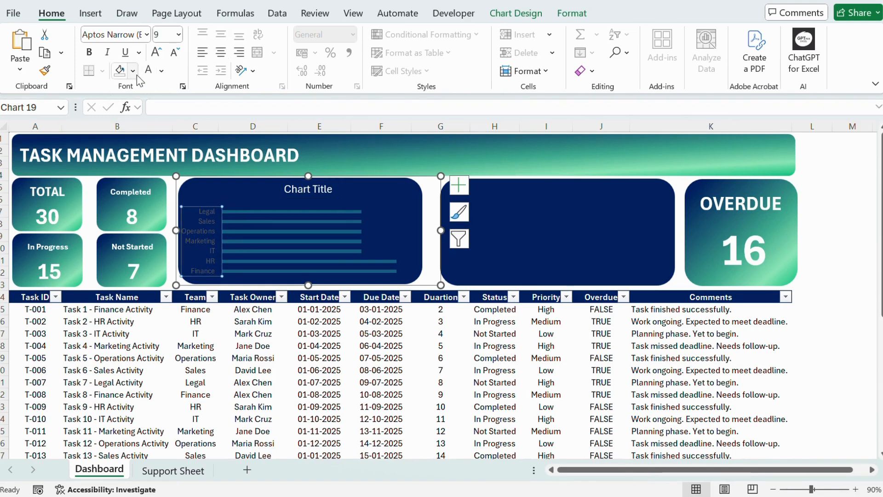
click(150, 74)
- Bold the team bar chart's title and change its text to "# By Team"
click(301, 193)
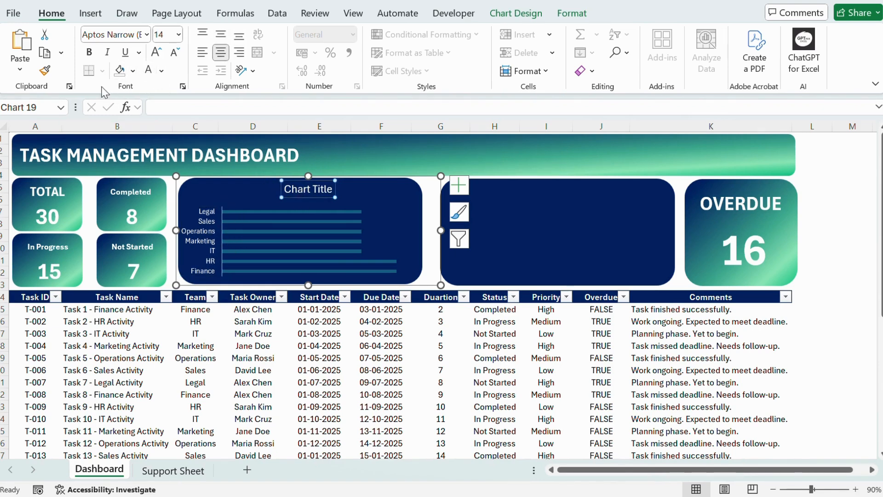
click(89, 52)
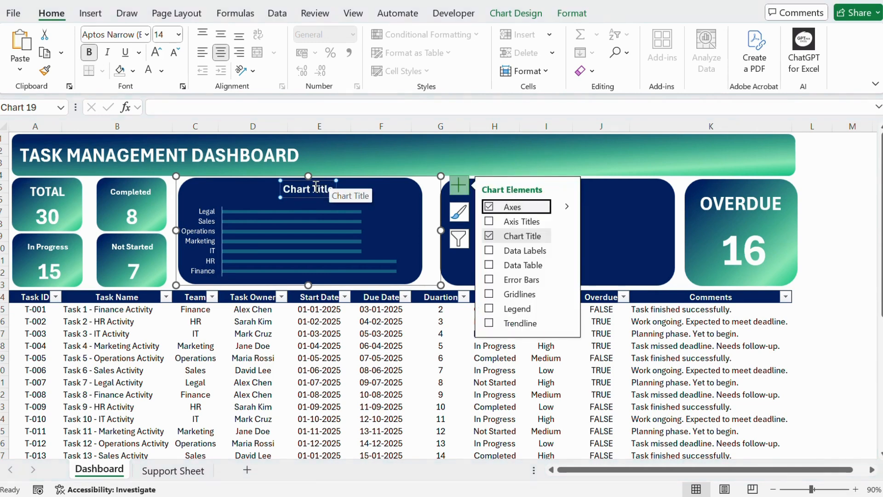
click(314, 187)
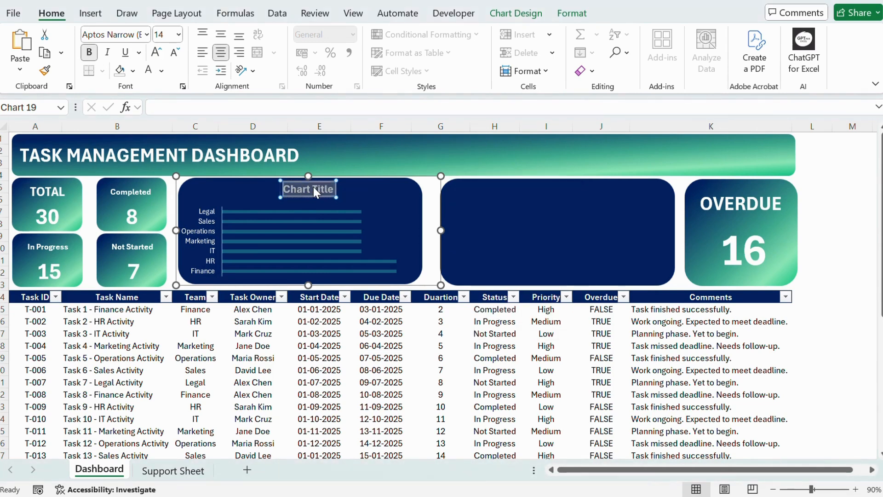
text(# B)
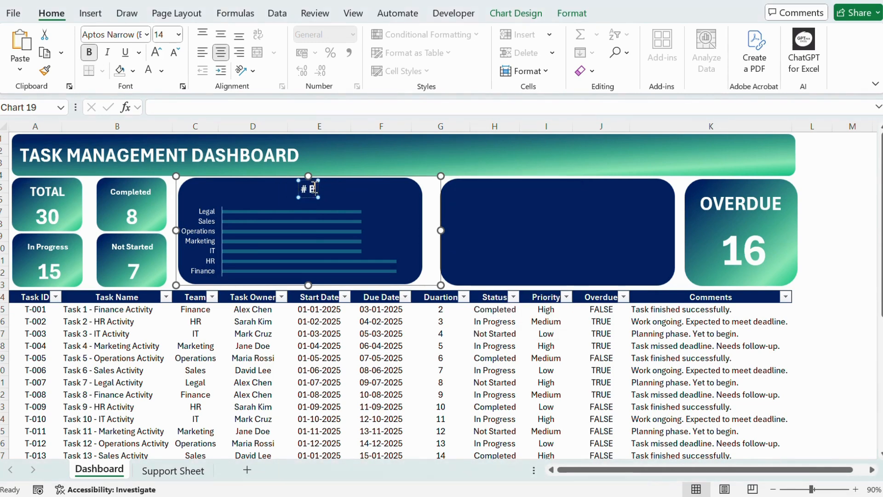
text(y Team)
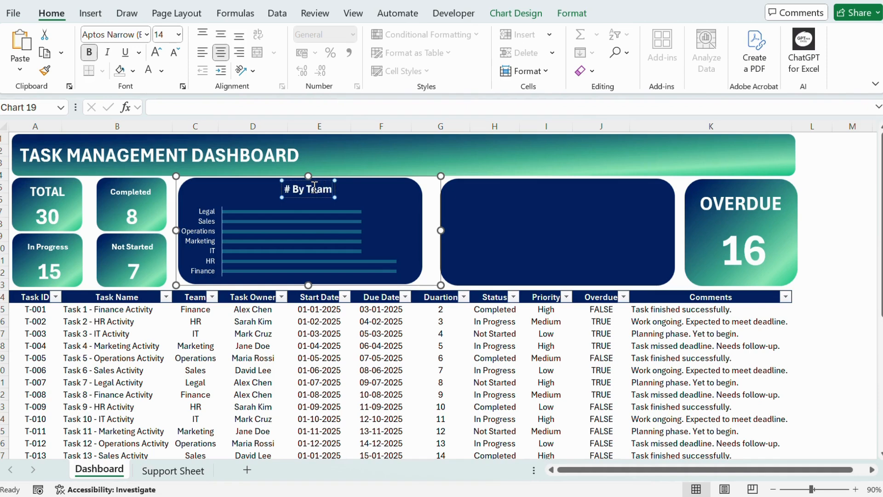
- Fill the bars of the team chart with a custom green colour
double_click(296, 210)
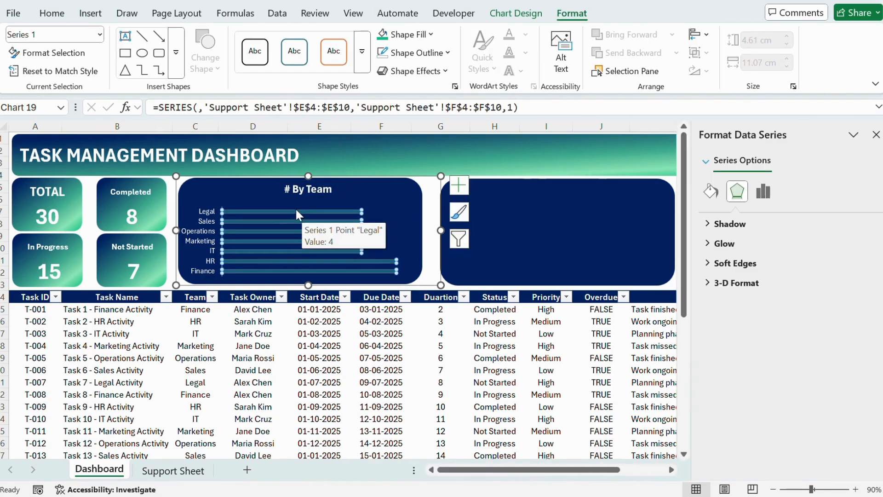
click(410, 37)
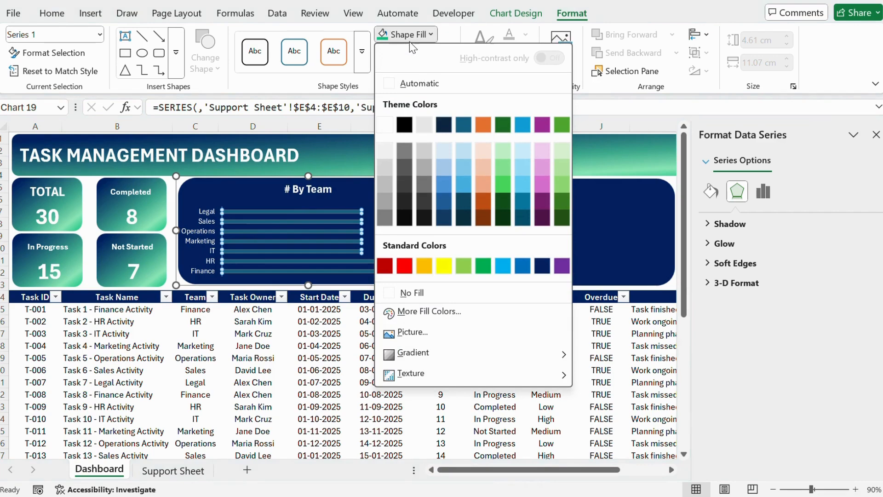
click(441, 312)
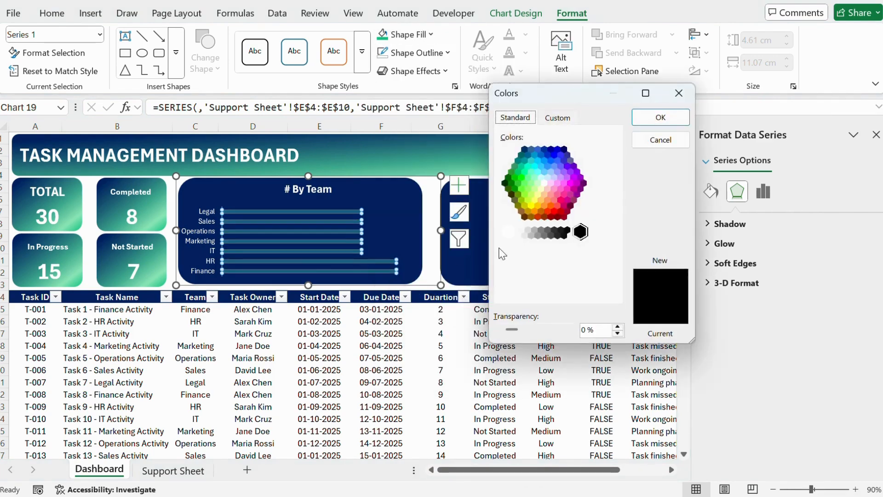
click(558, 119)
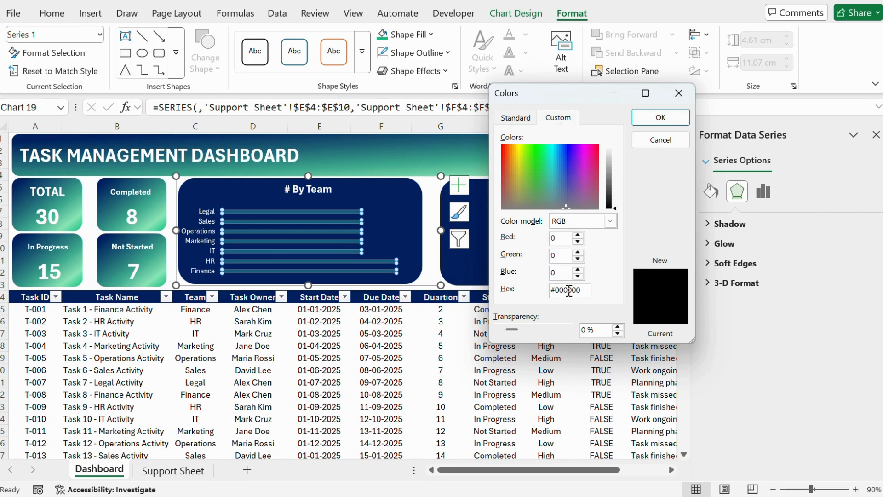
click(659, 117)
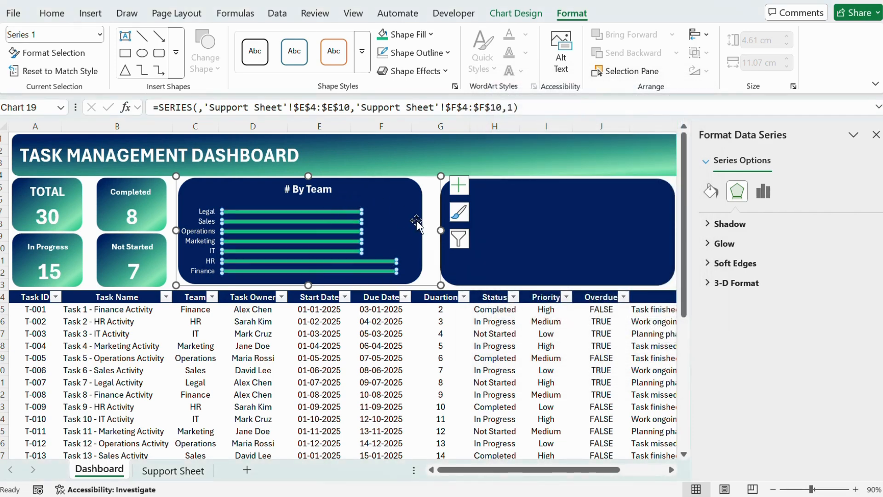
click(426, 290)
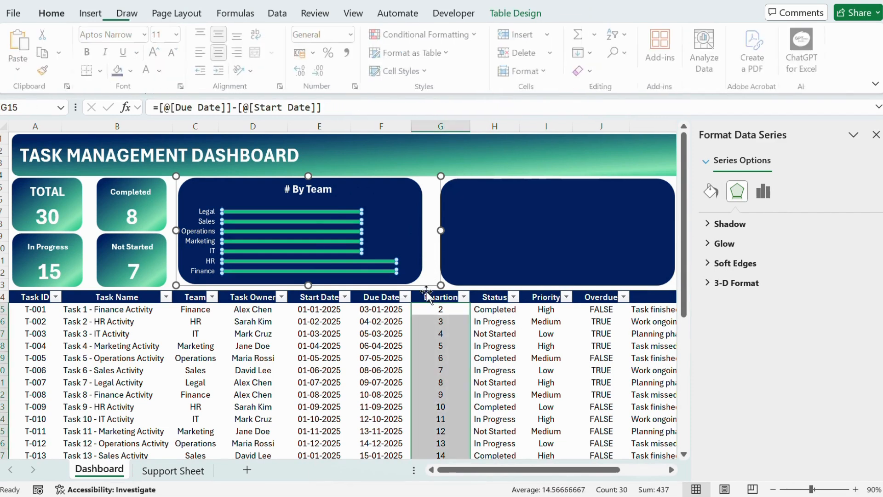
click(375, 334)
- Add data labels to the team chart's bars, make them white, and close the formatting pane
click(348, 247)
click(458, 185)
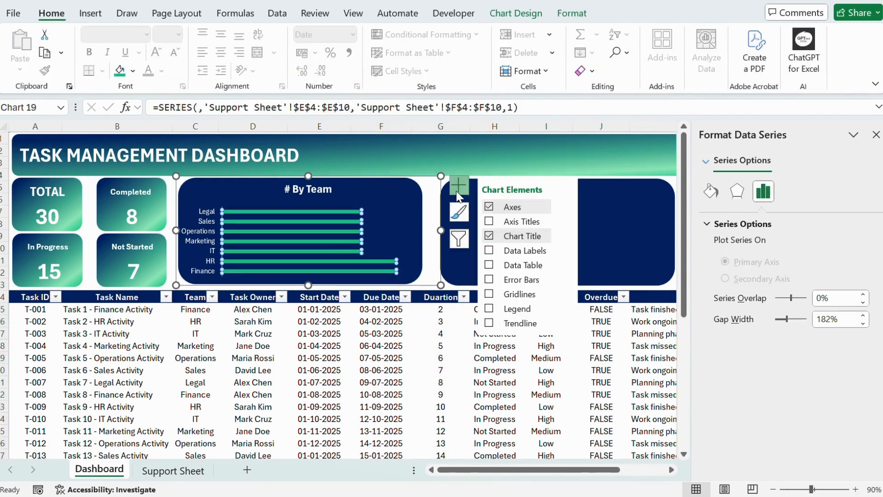
click(490, 252)
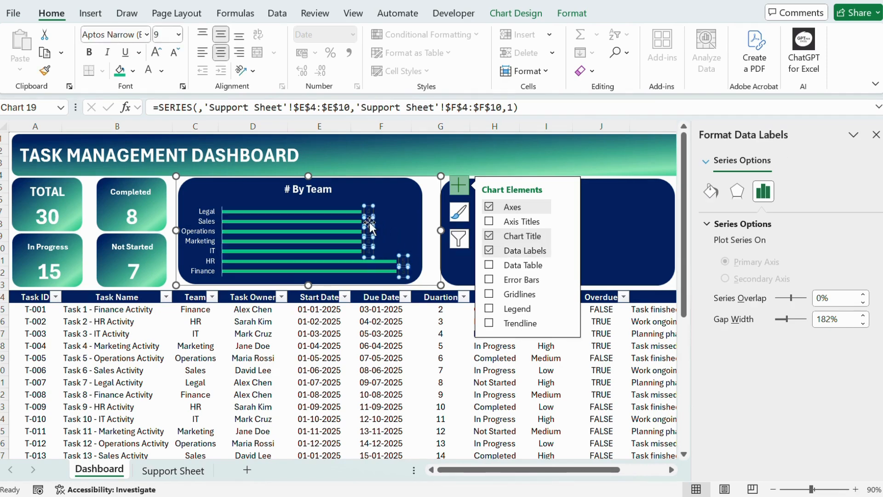
click(62, 16)
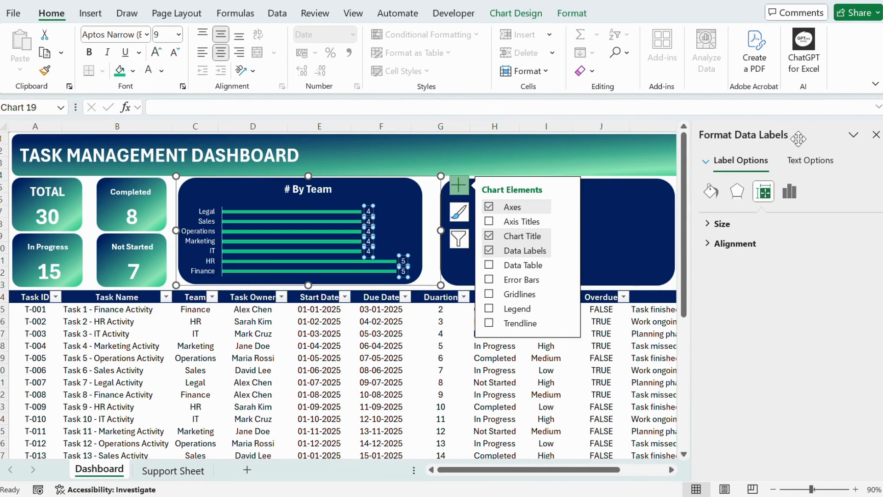
click(876, 134)
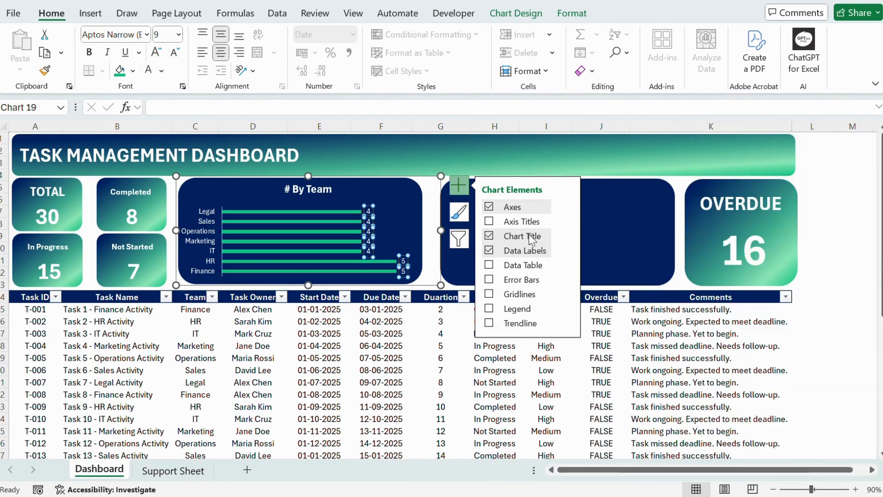
- Insert a 2-D clustered bar chart from the owners and their counts in H4:I9 of the Support Sheet
click(173, 470)
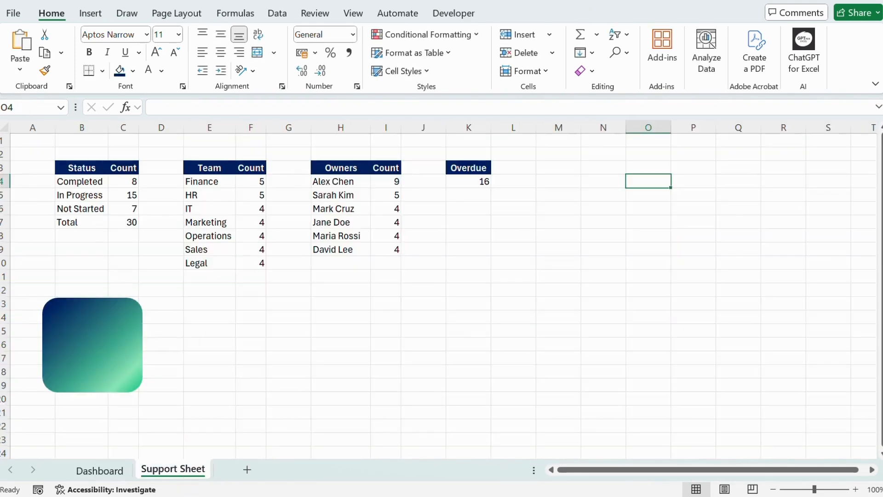
drag(345, 181, 396, 249)
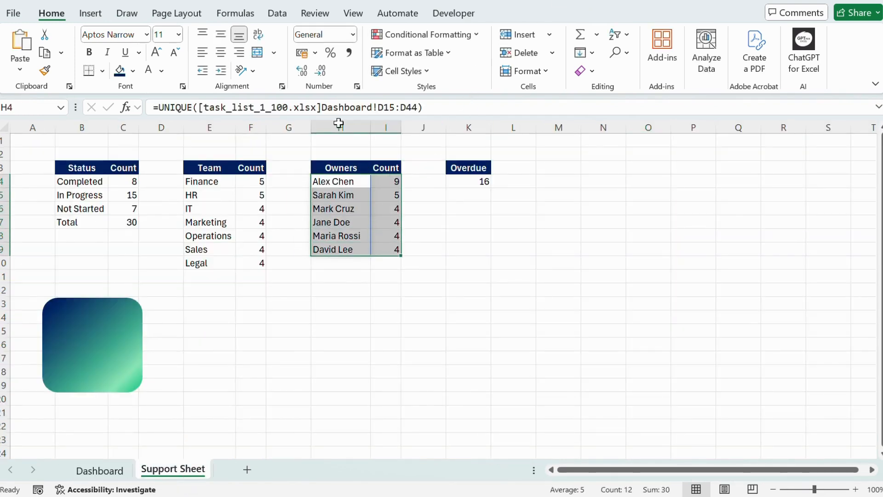
click(90, 13)
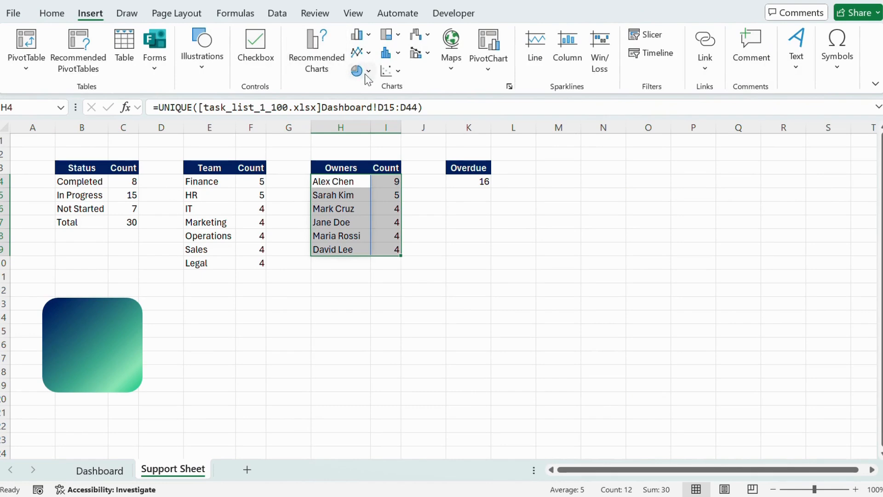
click(362, 35)
click(368, 217)
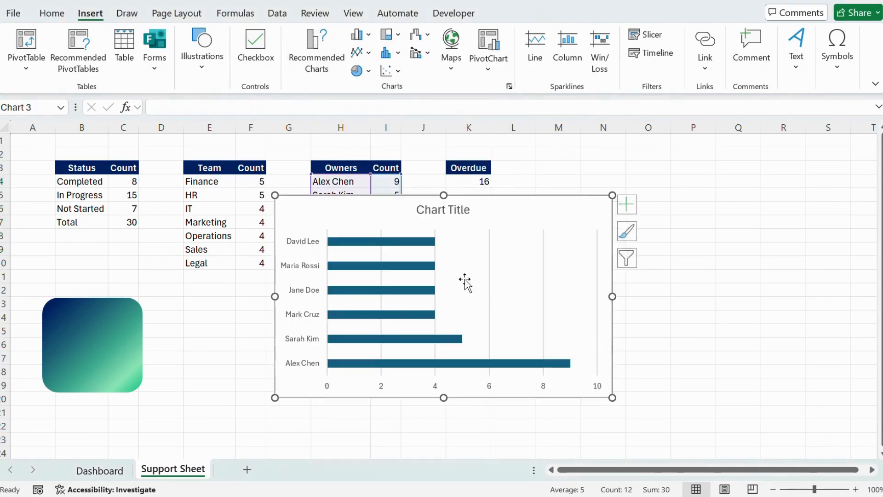
- Remove the primary horizontal axis and the gridlines from the owners bar chart
click(630, 209)
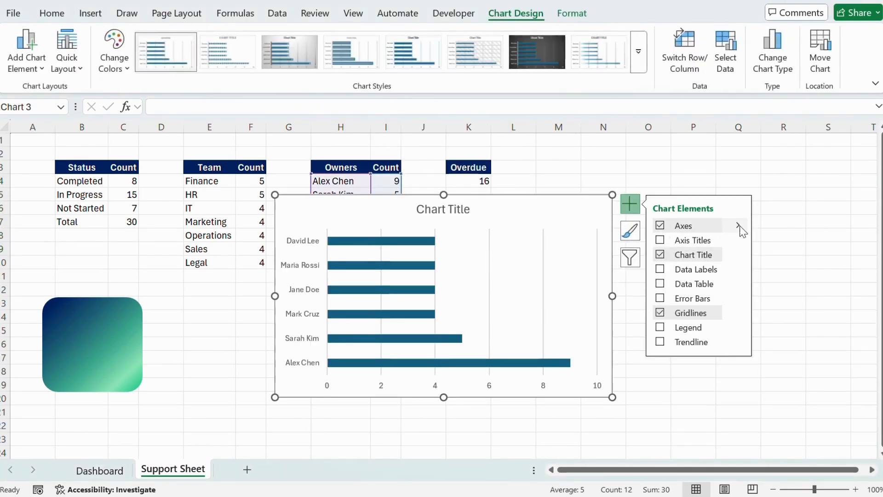
click(738, 226)
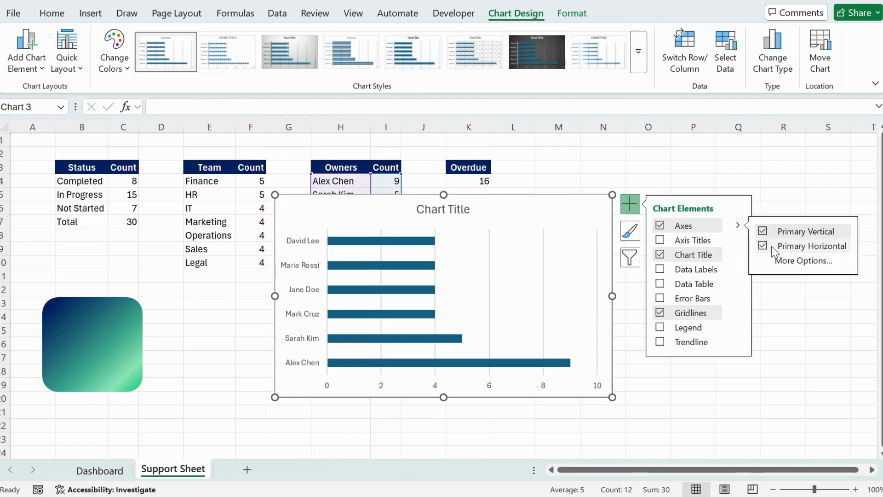
click(689, 312)
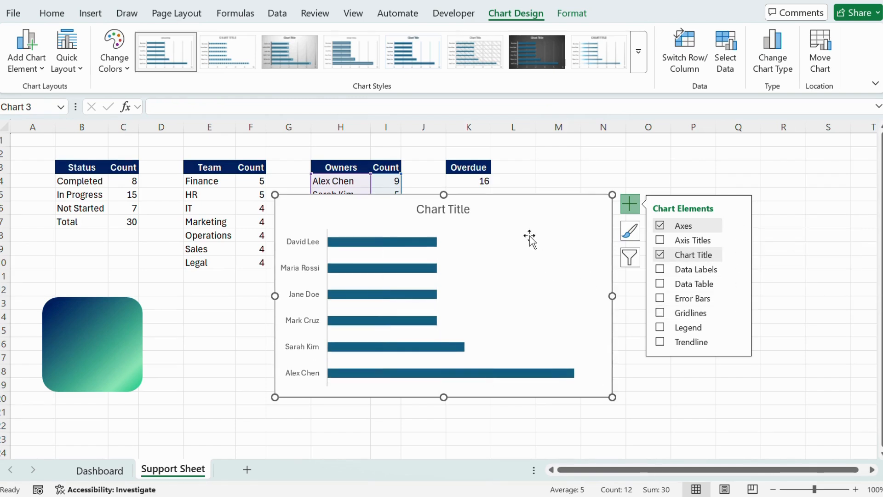
- Remove the fill of the owners bar chart's area and the outline of its plot area
click(570, 14)
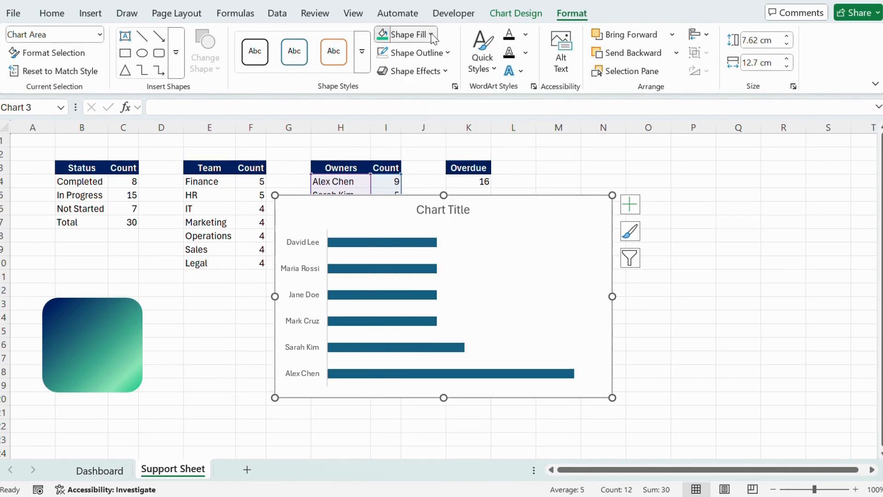
click(428, 34)
click(405, 338)
click(419, 282)
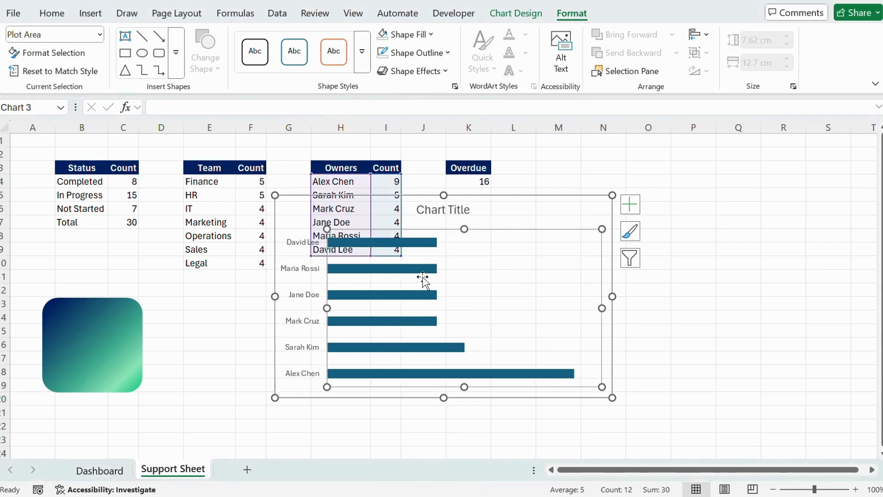
click(412, 52)
click(410, 361)
- Fill the bars of the owners chart with the same green as the team chart
click(390, 244)
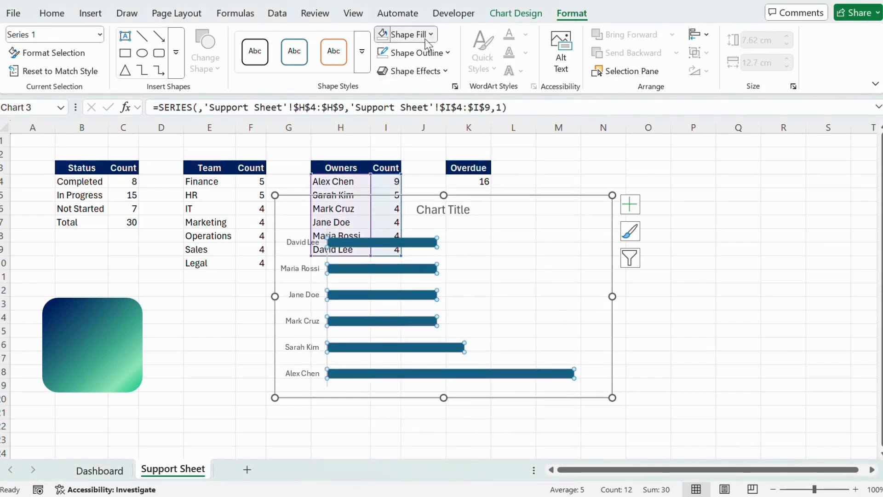
click(406, 34)
click(393, 311)
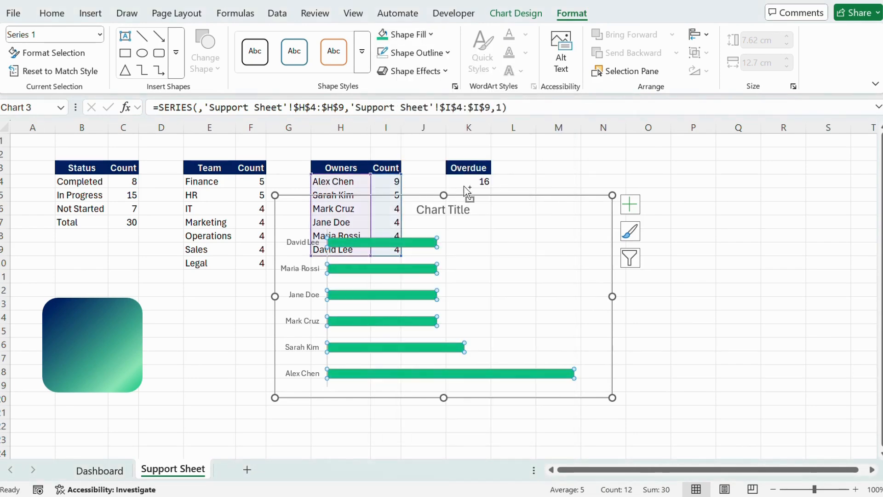
- Cut the owners bar chart from the Support Sheet and paste it into the Dashboard
key(Delete)
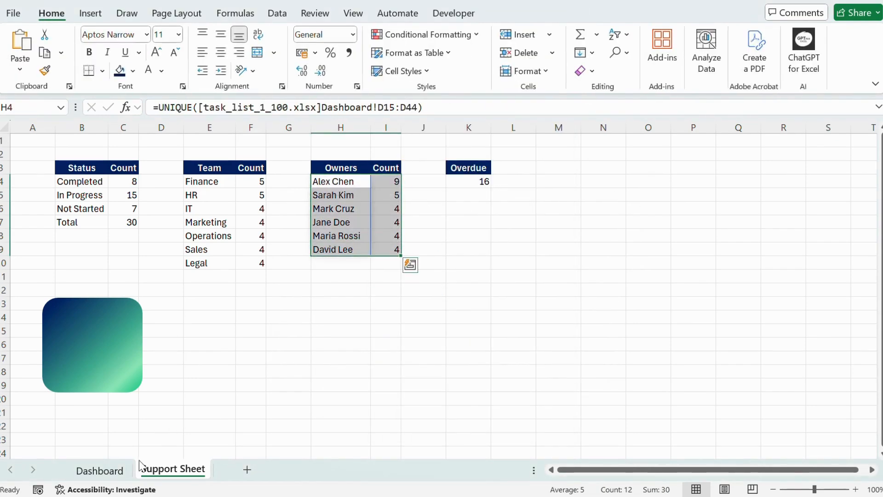
click(99, 470)
key(ctrl+v)
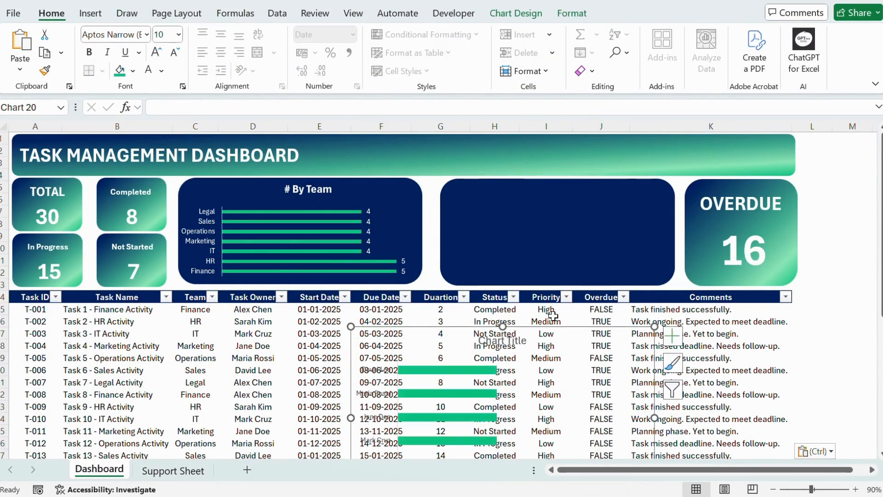
- Move the owners bar chart over the second large blue card and resize it to fit the card
drag(560, 330, 644, 178)
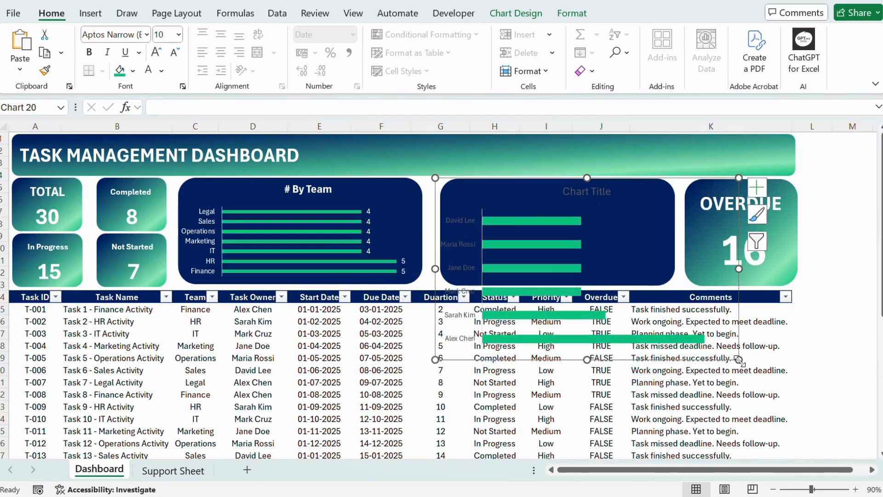
drag(739, 359, 686, 284)
drag(434, 233, 433, 231)
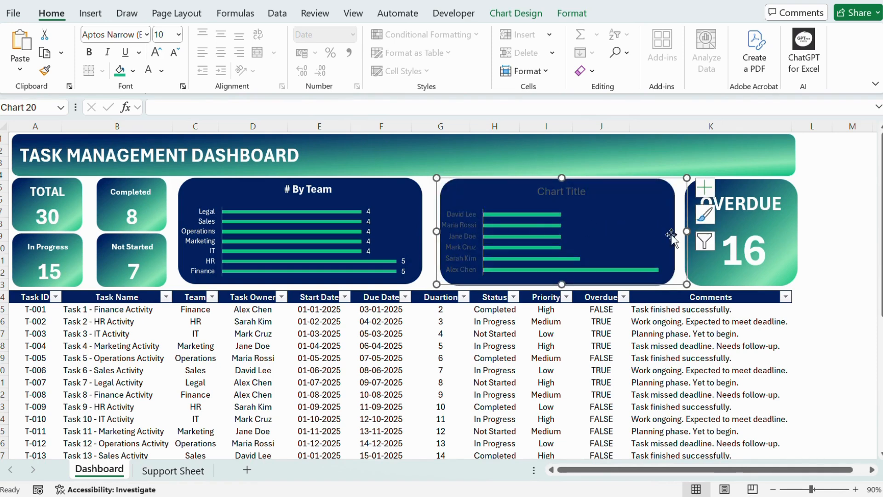
drag(685, 234, 687, 234)
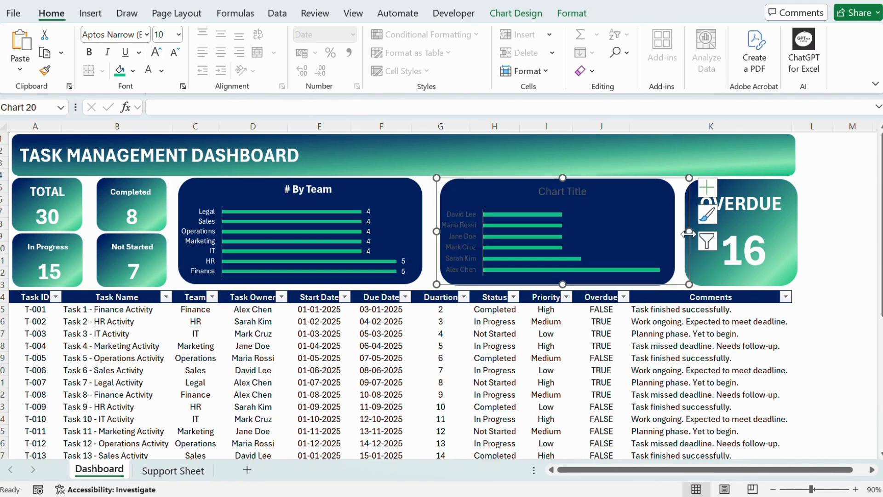
- Add data labels to the owners bar chart and set their font color to white
click(706, 187)
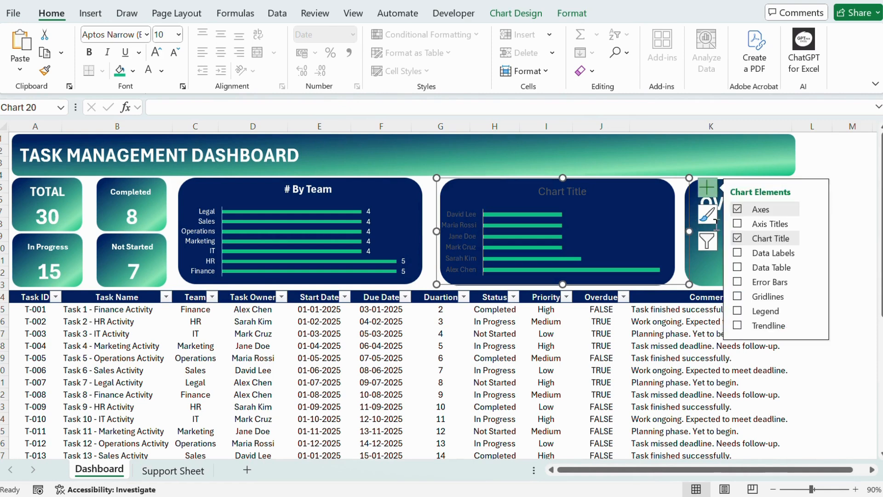
click(737, 253)
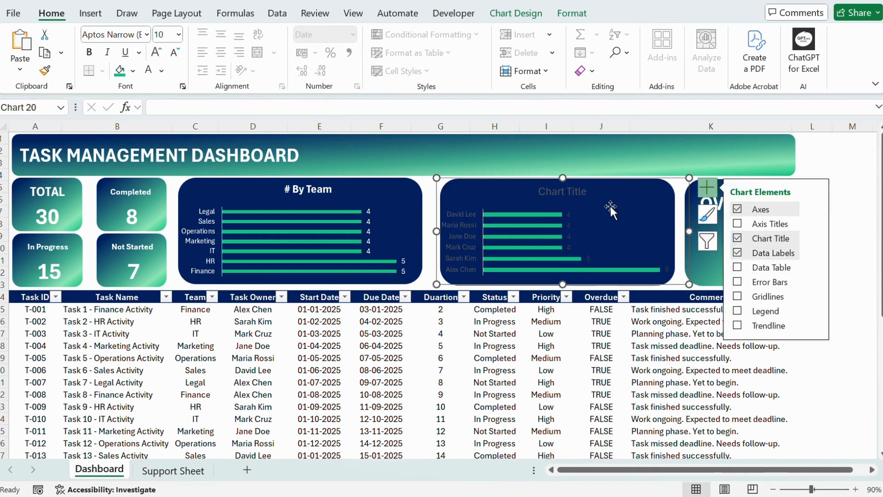
click(568, 213)
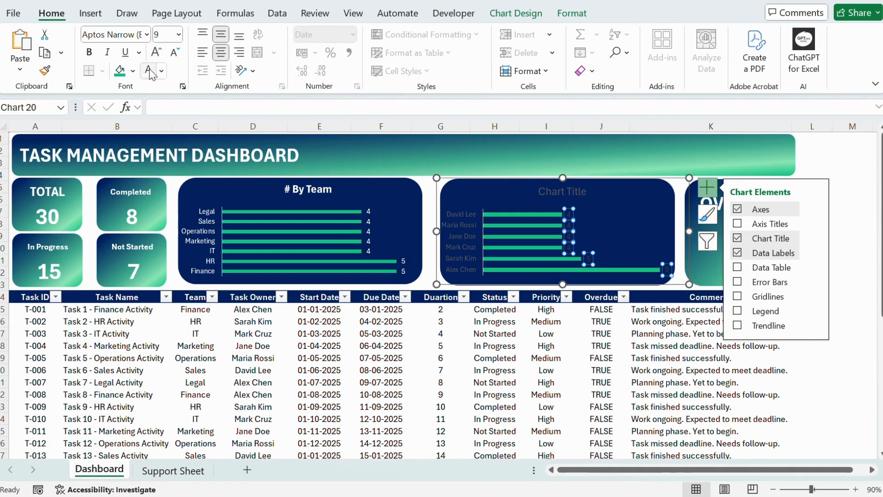
click(149, 70)
- Make the owners chart's title white and bold, and color its owner-name axis labels white
click(553, 193)
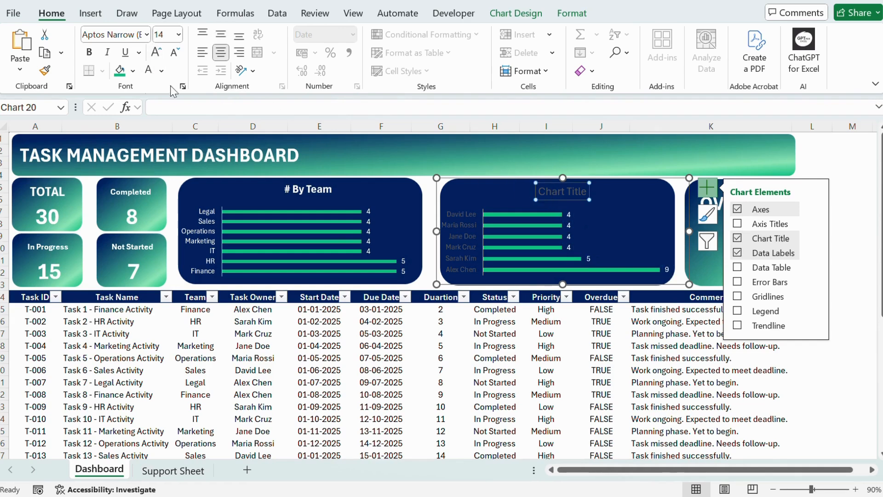
click(148, 71)
click(89, 52)
click(455, 231)
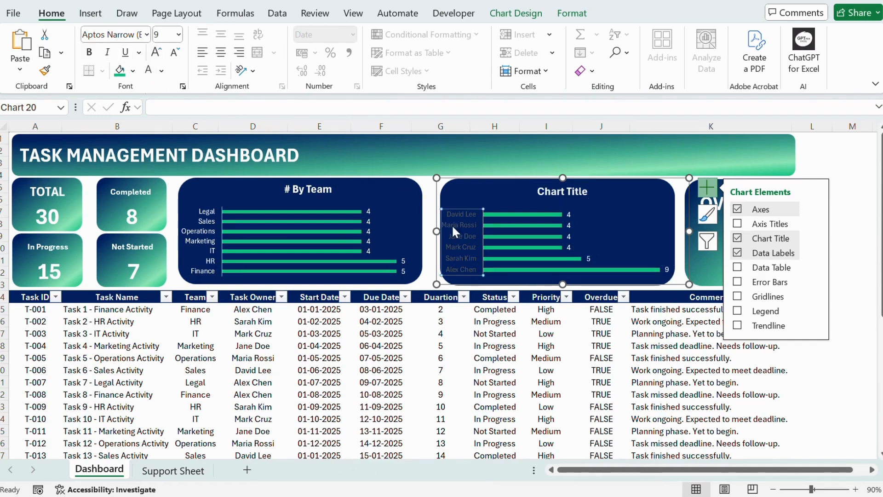
click(148, 70)
- Change the title of the owners chart to "# By Owner"
click(565, 192)
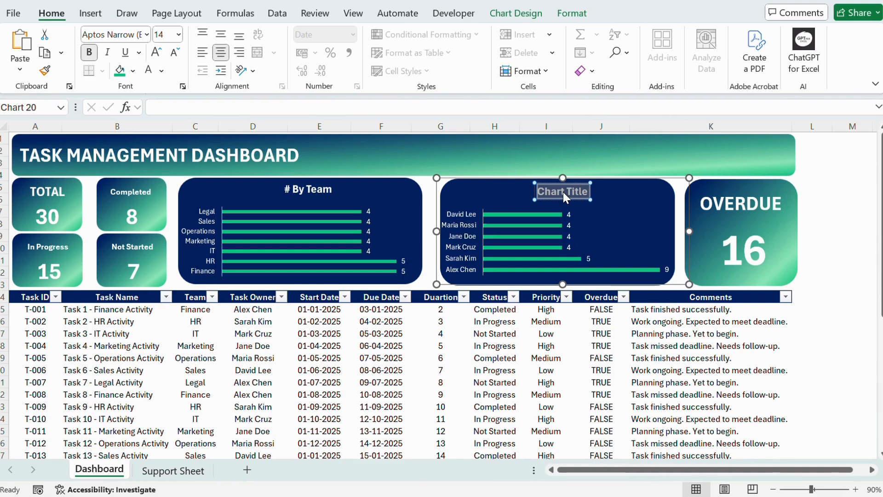
text(# By)
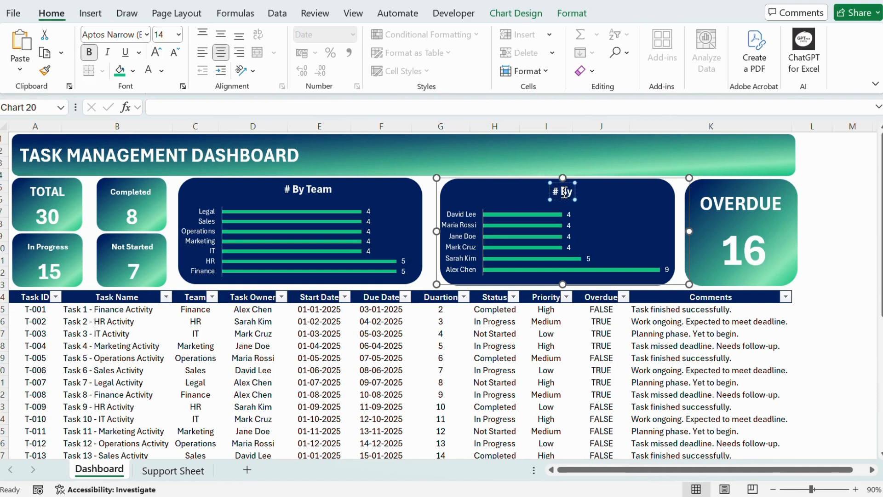
text( Owner)
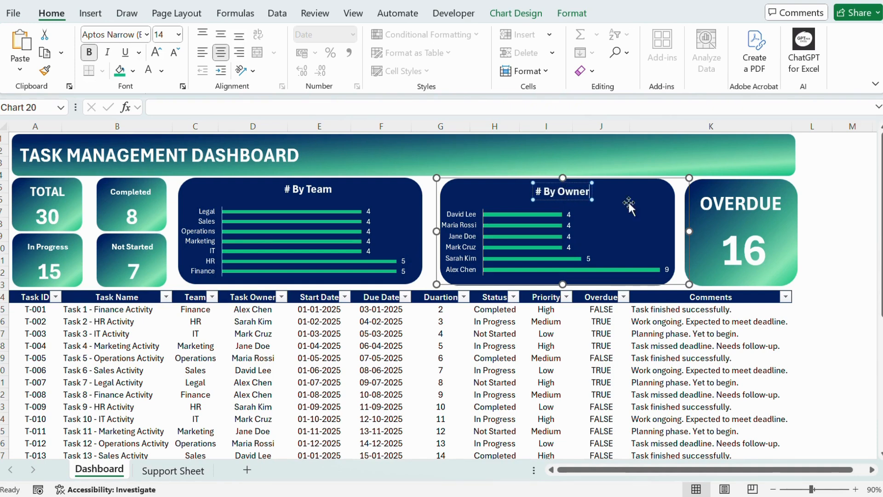
click(568, 335)
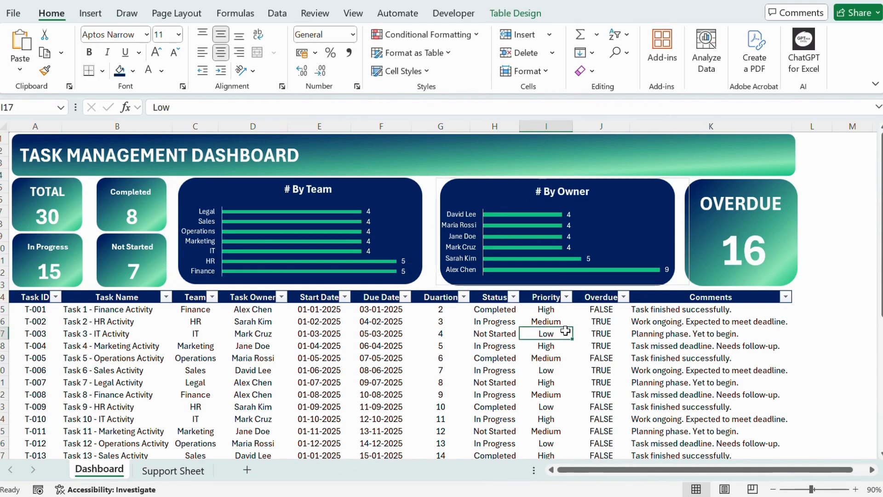
- Stretch the owners chart to a height of about 4.8 cm and extend the team chart's lower edge slightly below its card
click(577, 276)
drag(562, 284, 563, 293)
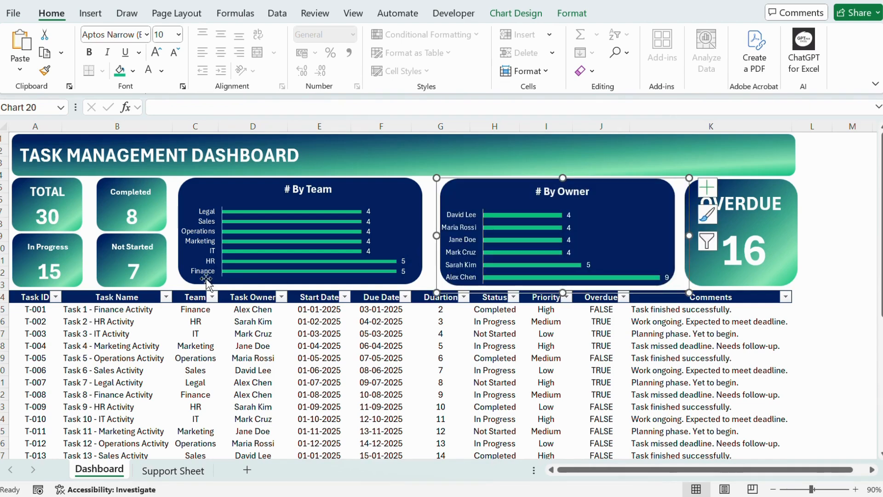
click(238, 272)
drag(307, 285, 306, 290)
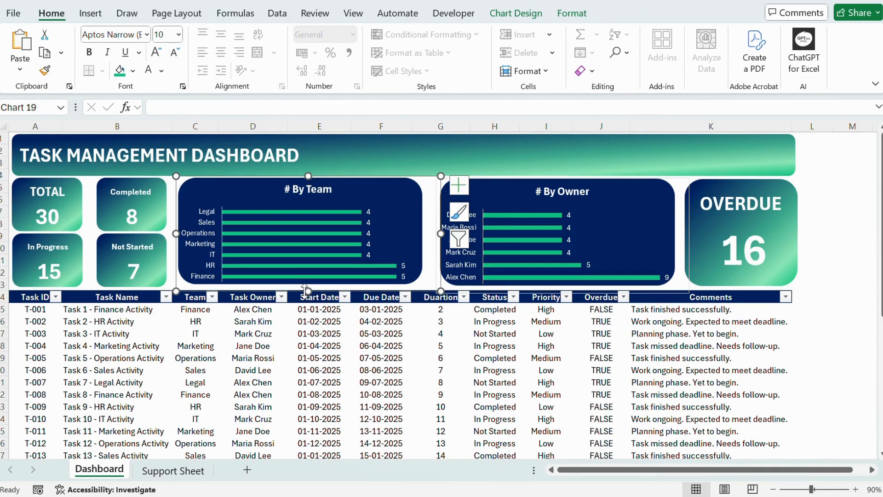
click(368, 346)
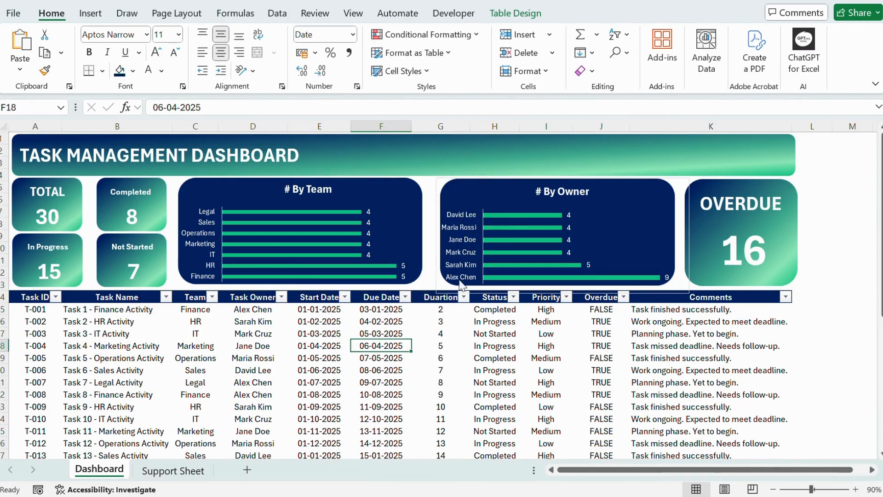
- Remove the outlines of the owners chart's vertical axis and its chart area
click(443, 260)
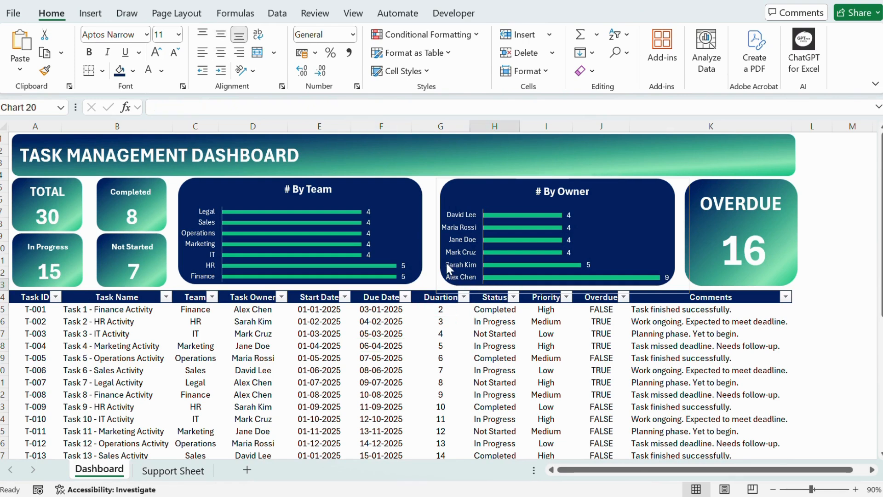
click(572, 13)
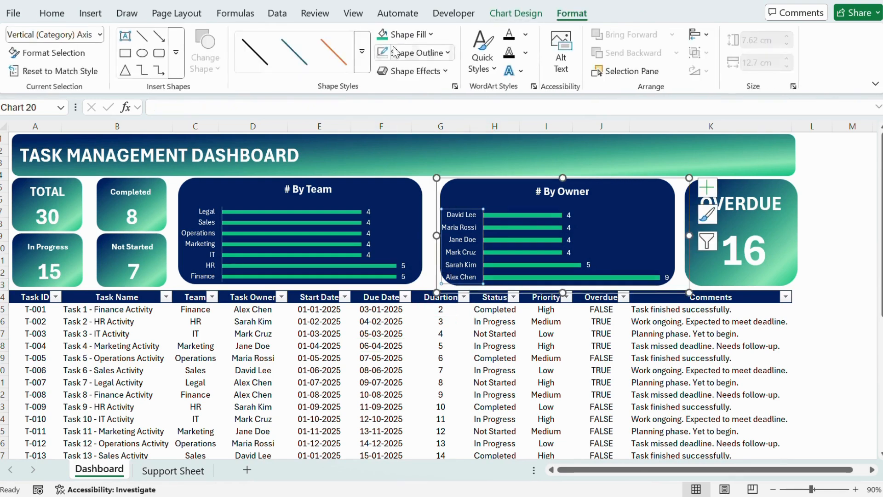
click(416, 52)
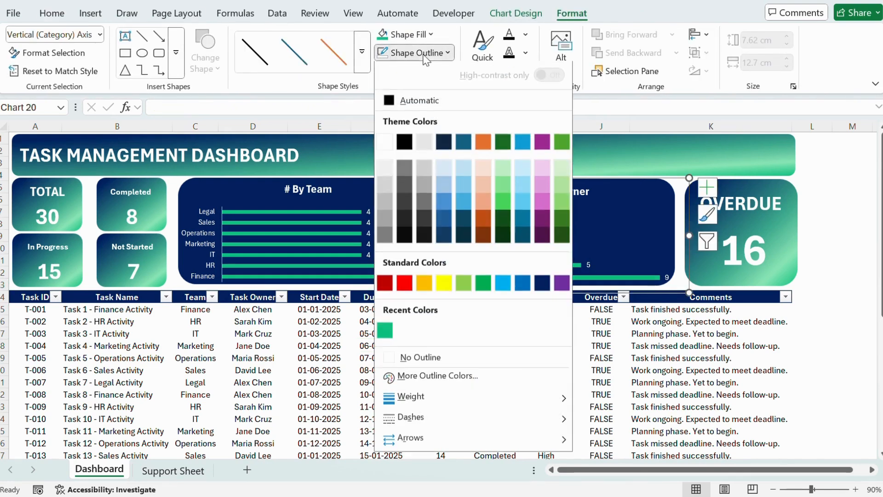
click(399, 360)
click(425, 264)
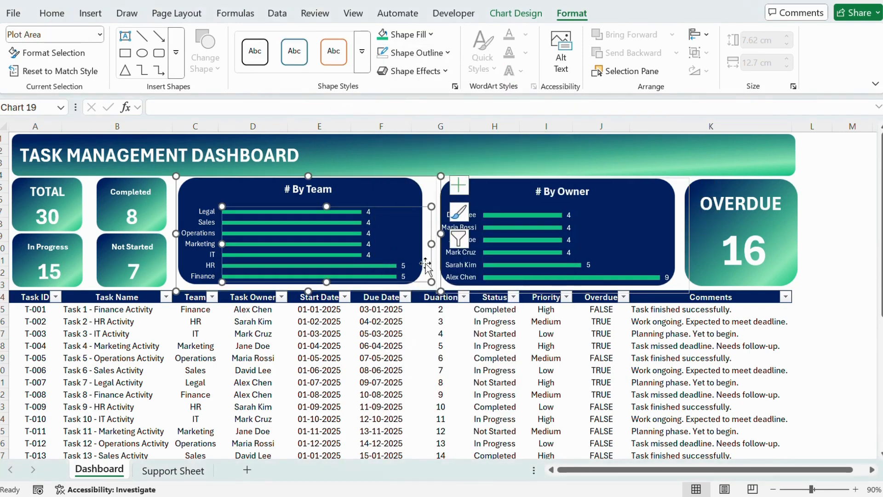
click(438, 289)
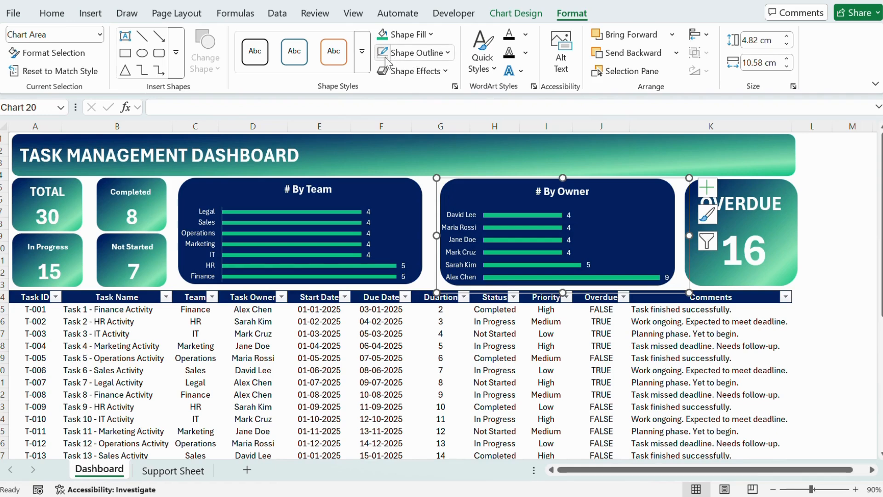
click(423, 235)
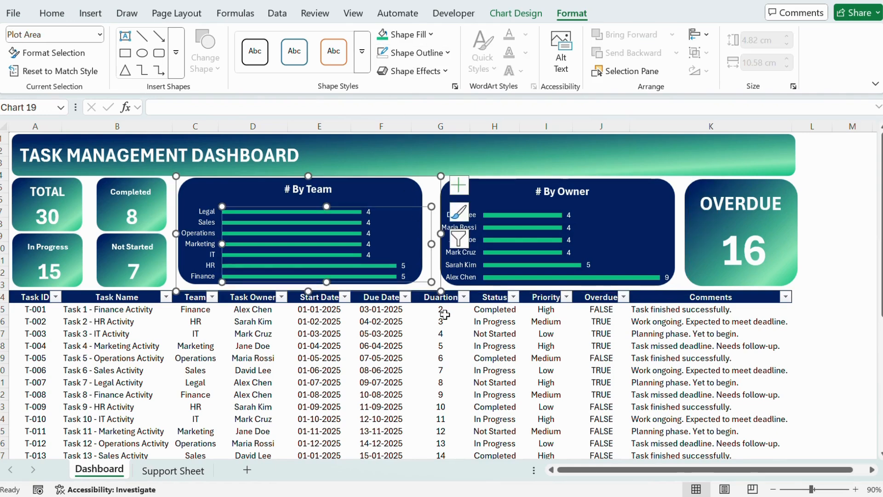
click(441, 332)
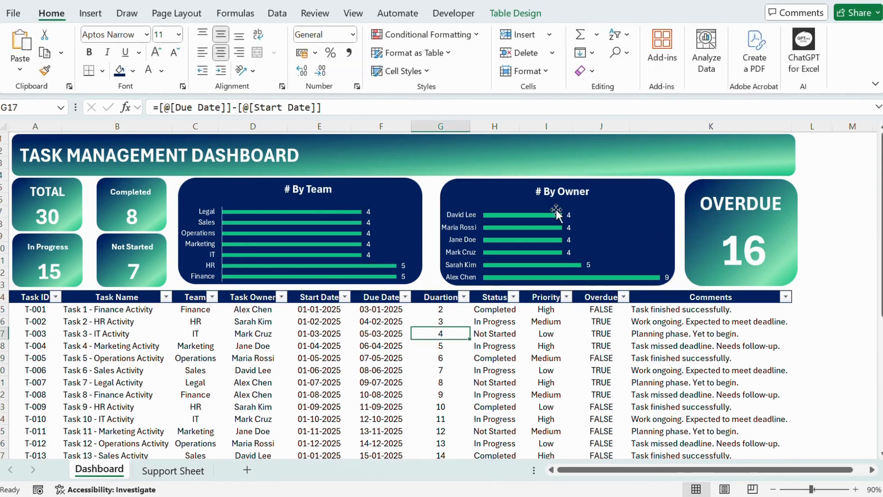
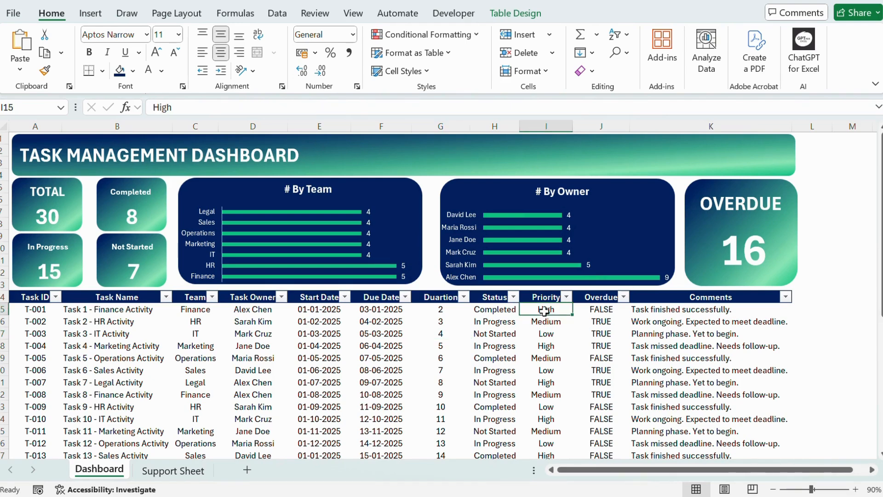
- Highlight all Priority cells in the task table equal to "High" with Light Red Fill with Dark Red Text
scroll(543, 311, down, 4)
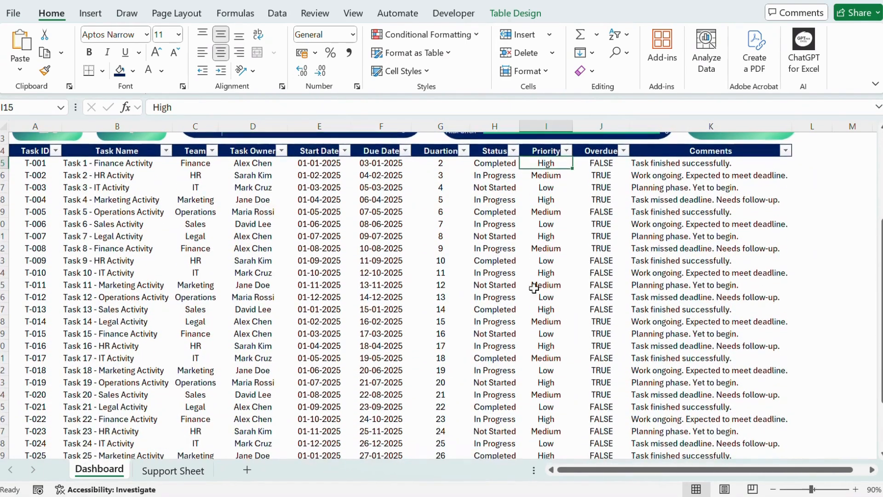
scroll(534, 257, down, 1)
scroll(536, 256, up, 1)
key(ctrl+shift+Down)
click(459, 37)
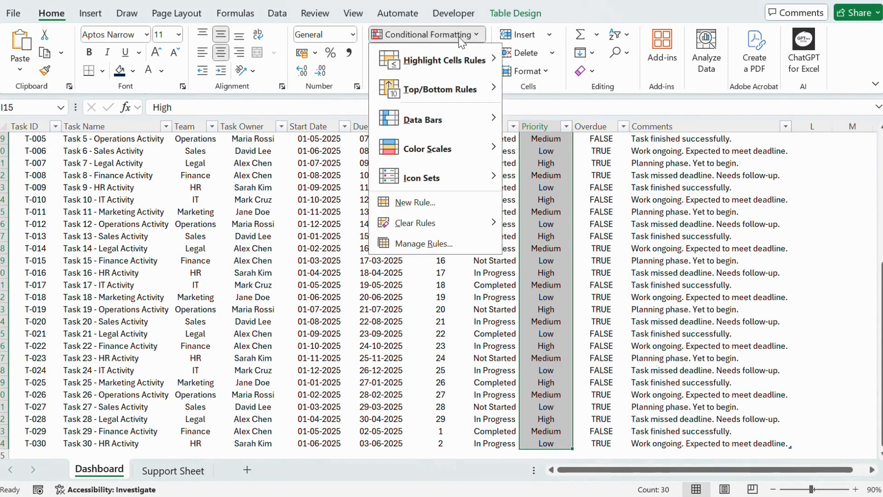
mouse_move(460, 60)
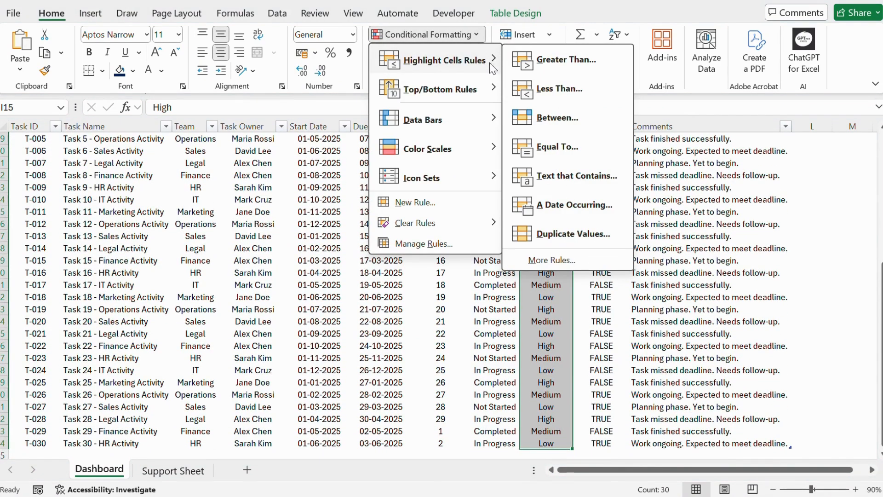
click(535, 147)
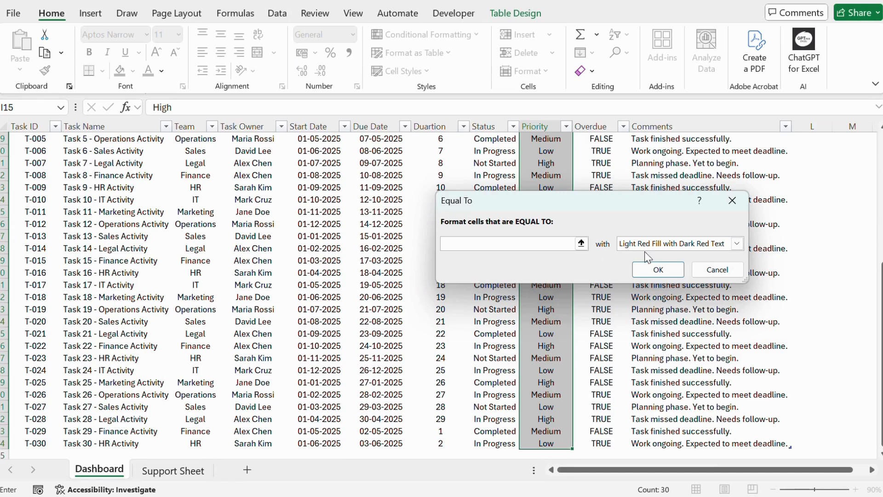
click(538, 243)
text(High)
click(651, 267)
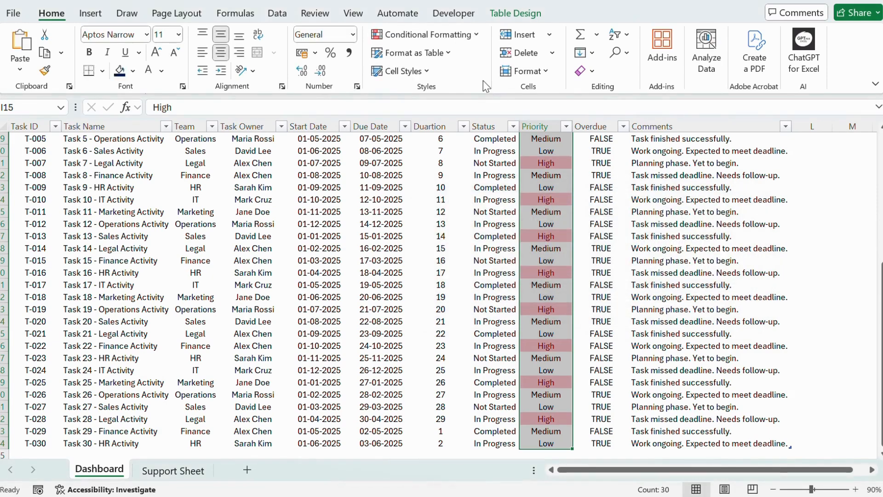
- Highlight the Priority cells equal to "Medium" with Yellow Fill with Dark Yellow Text
click(459, 37)
mouse_move(460, 62)
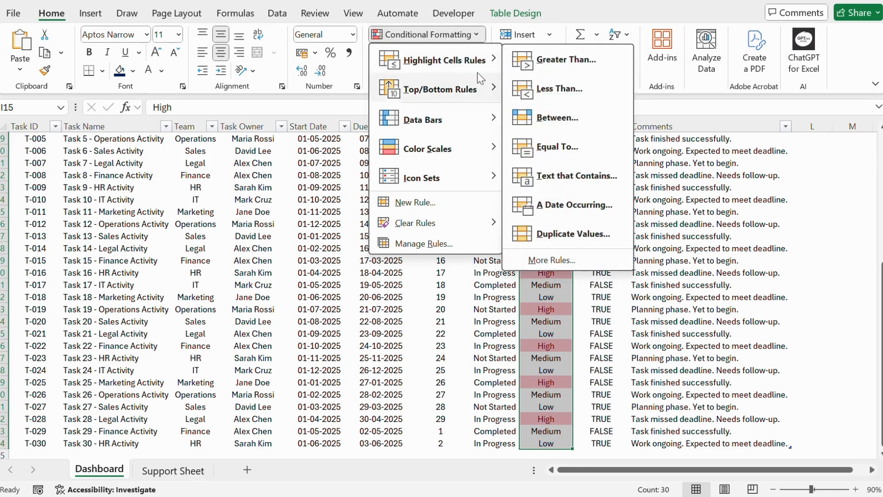
click(533, 151)
click(662, 244)
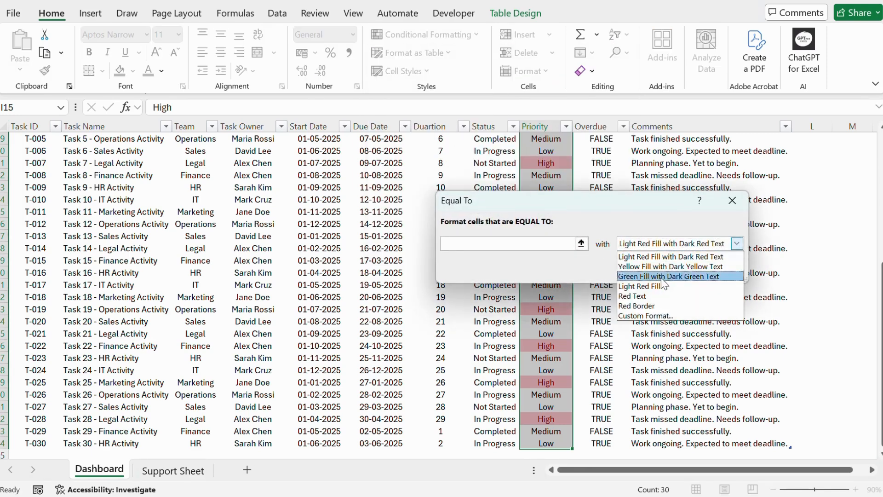
click(662, 266)
click(520, 244)
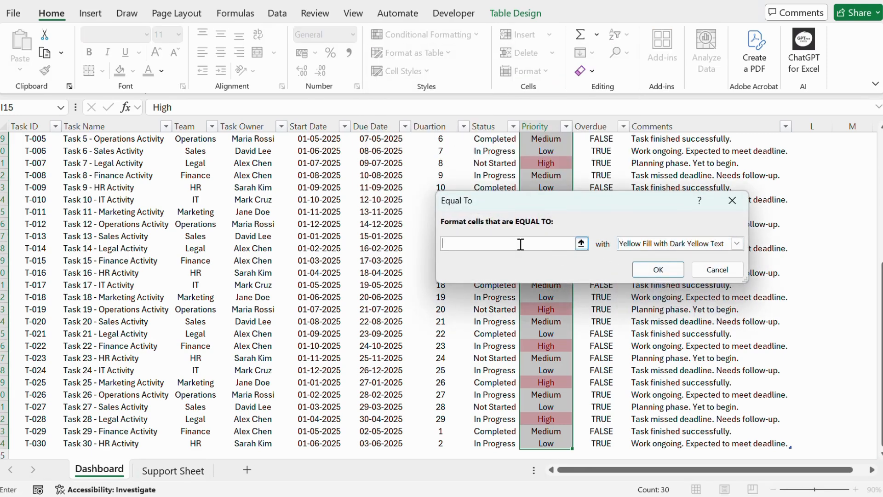
text(Medium)
key(Return)
- Highlight the Priority cells equal to "Low" with Green Fill with Dark Green Text
click(460, 36)
mouse_move(468, 65)
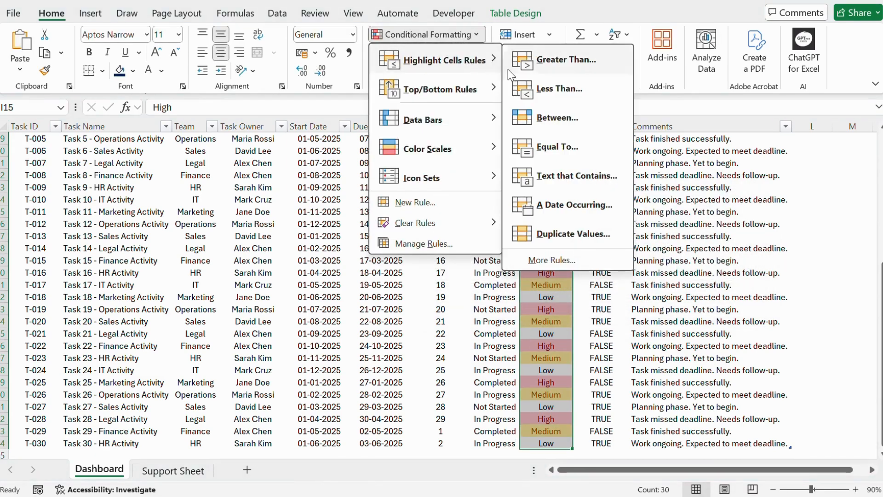
click(533, 145)
text(Low)
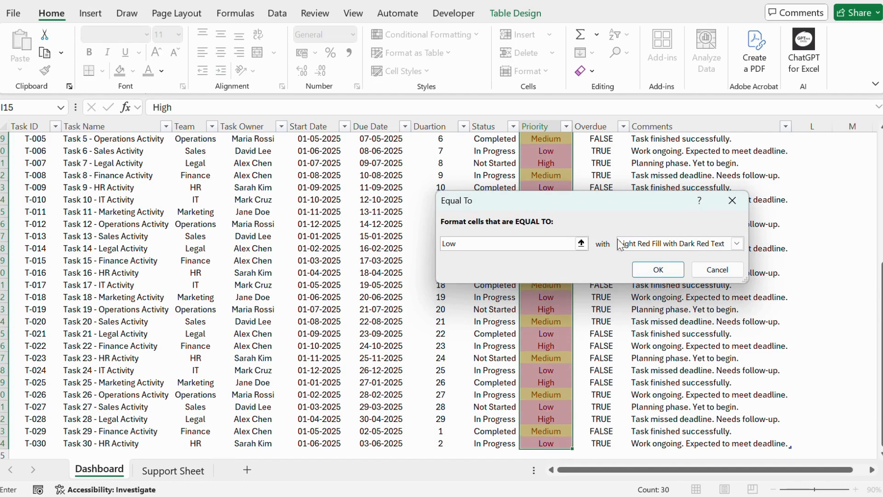
click(644, 243)
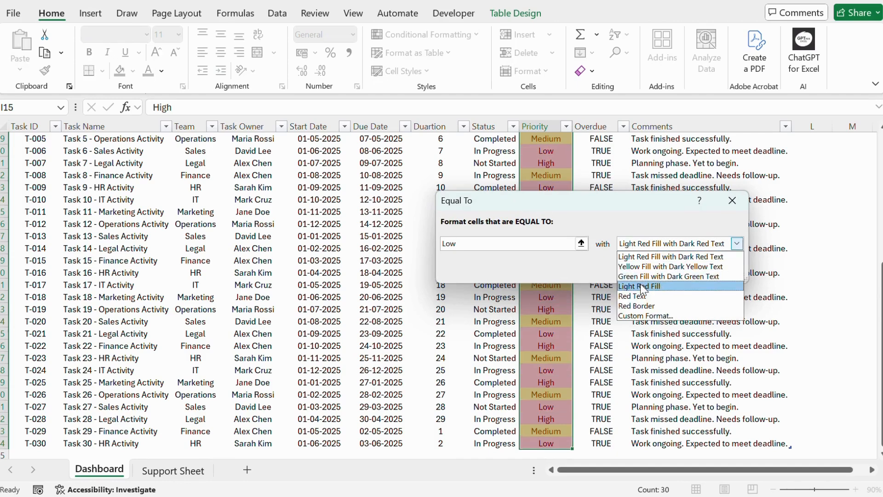
click(638, 276)
key(Return)
- Start an Equal To highlight rule on all Status cells with a custom dark red fill and white font
scroll(448, 270, up, 2)
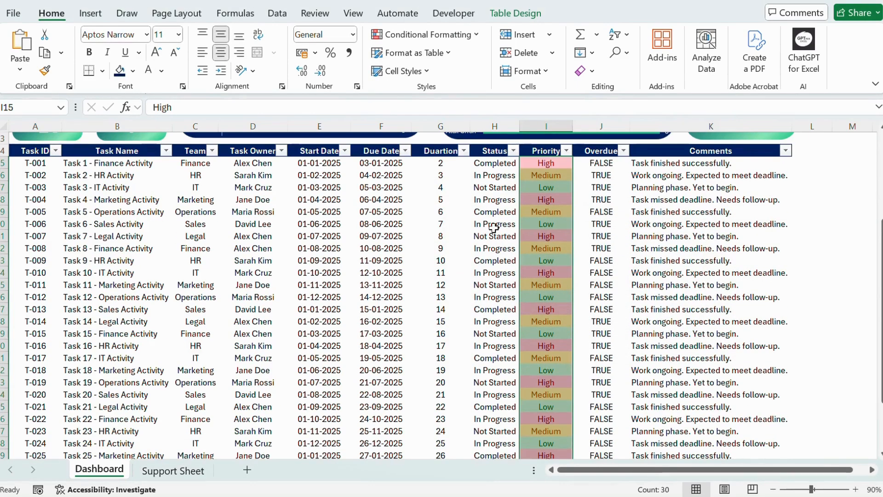
click(492, 166)
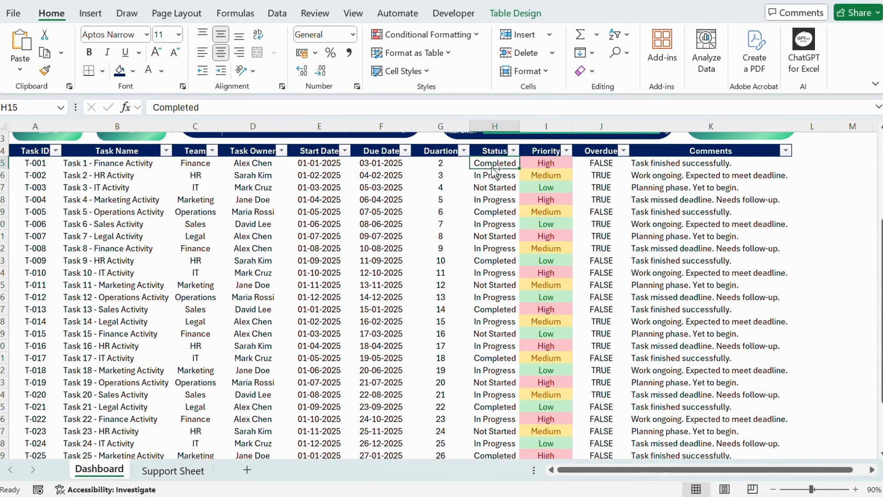
key(ctrl+shift+Down)
click(462, 36)
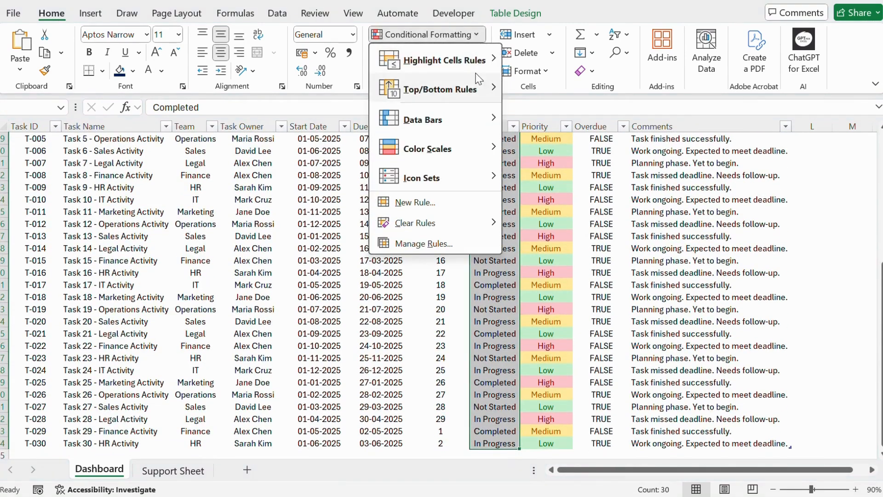
mouse_move(460, 60)
click(557, 147)
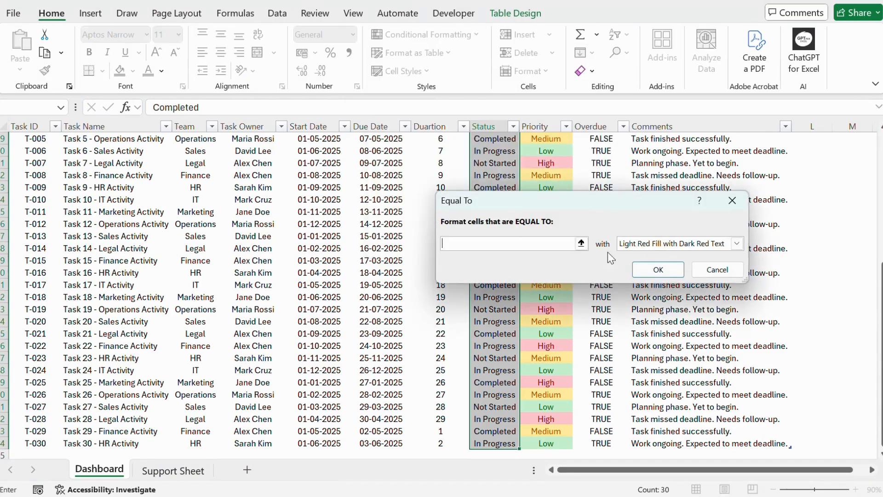
click(660, 245)
click(679, 316)
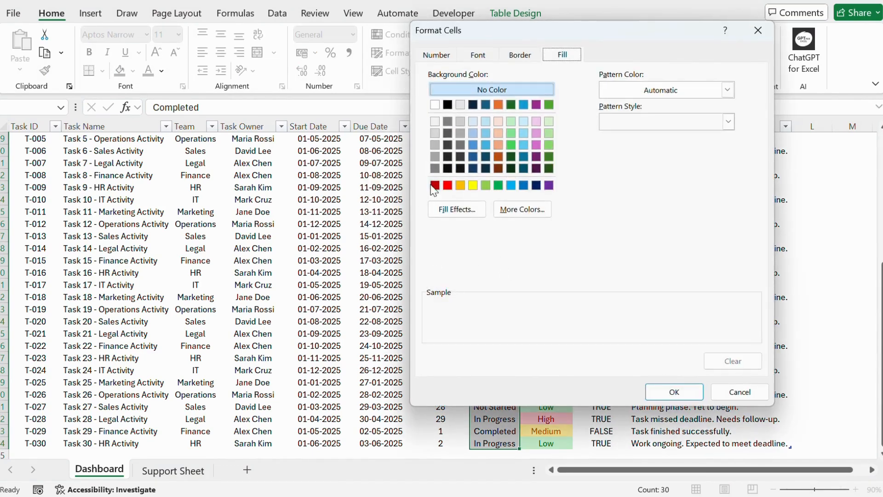
click(432, 186)
click(480, 56)
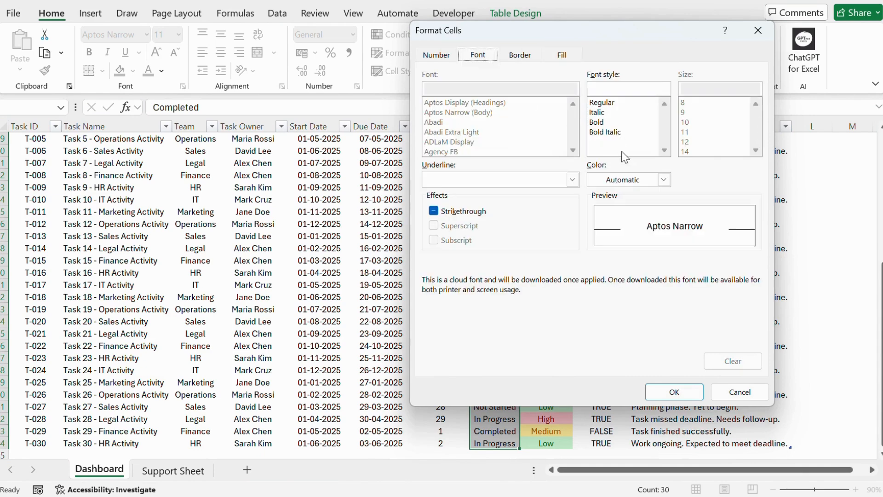
click(636, 178)
click(598, 236)
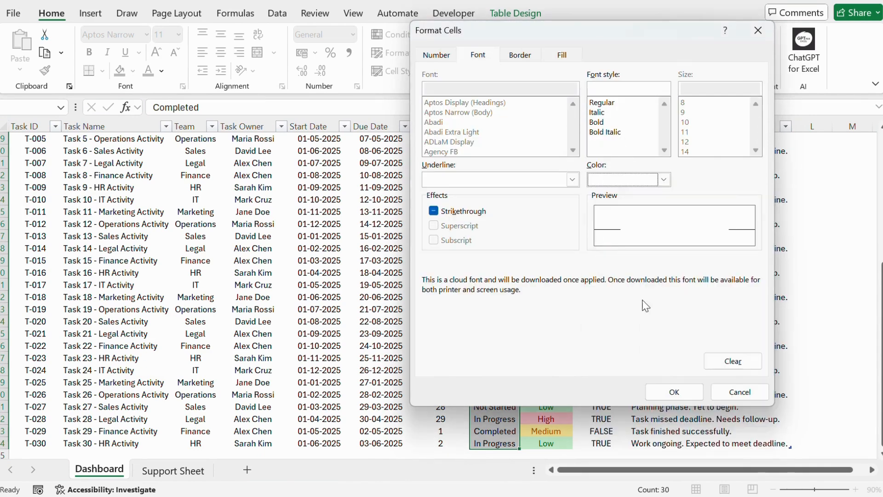
click(672, 391)
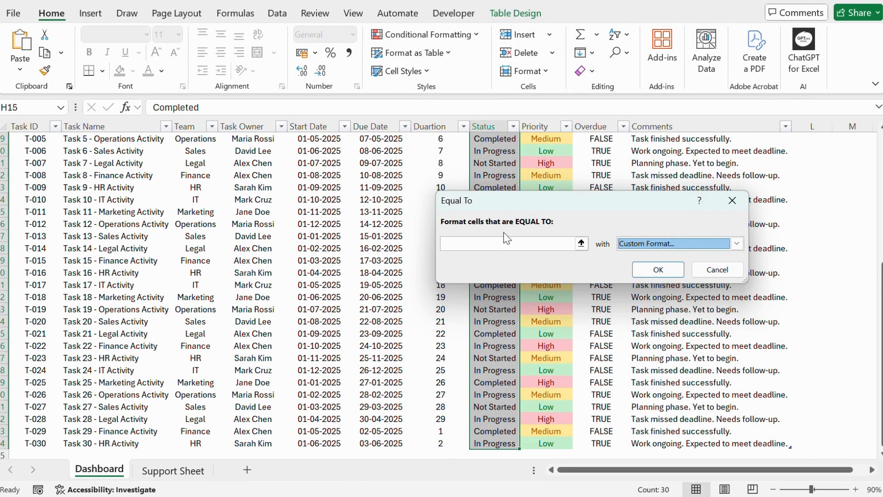
- Confirm the custom format and apply the rule to Status cells equal to "Not Started"
key(alt+Down)
key(Up)
key(Up)
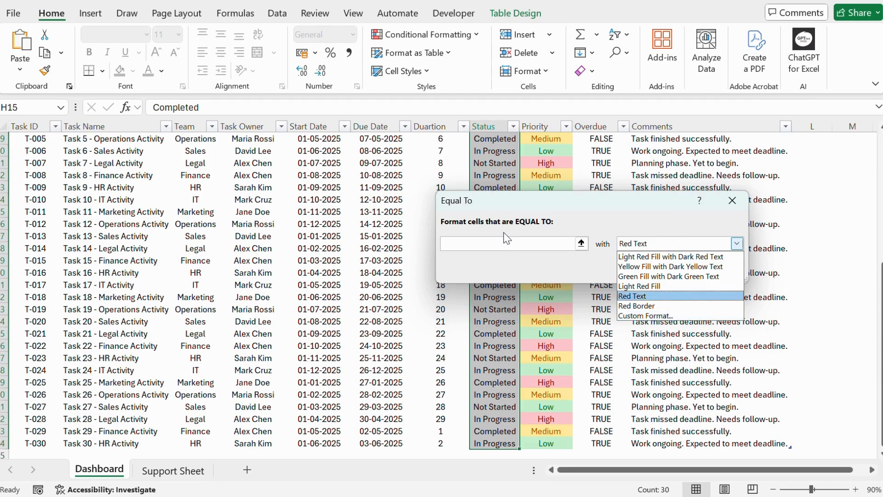
key(Down)
key(Down)
key(Return)
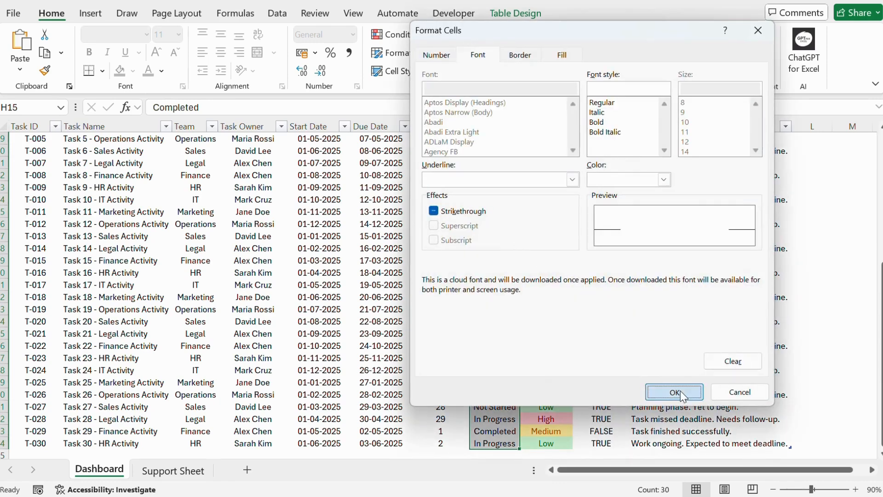
click(679, 389)
click(497, 238)
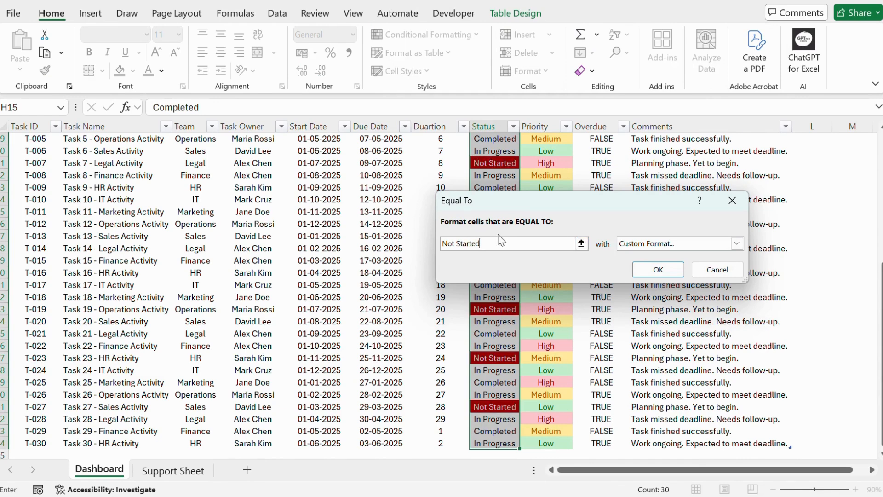
click(658, 269)
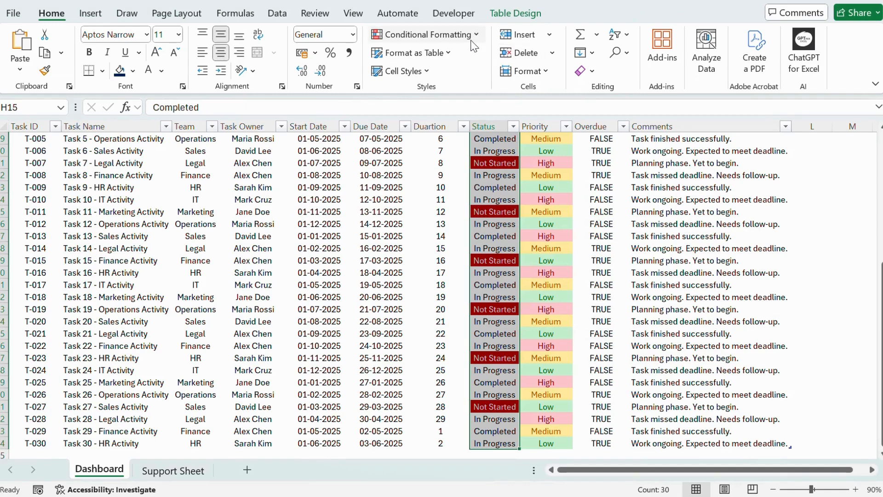
- Highlight the Status cells equal to "In Progress" with a custom orange fill, keeping the automatic font color
click(453, 35)
mouse_move(481, 63)
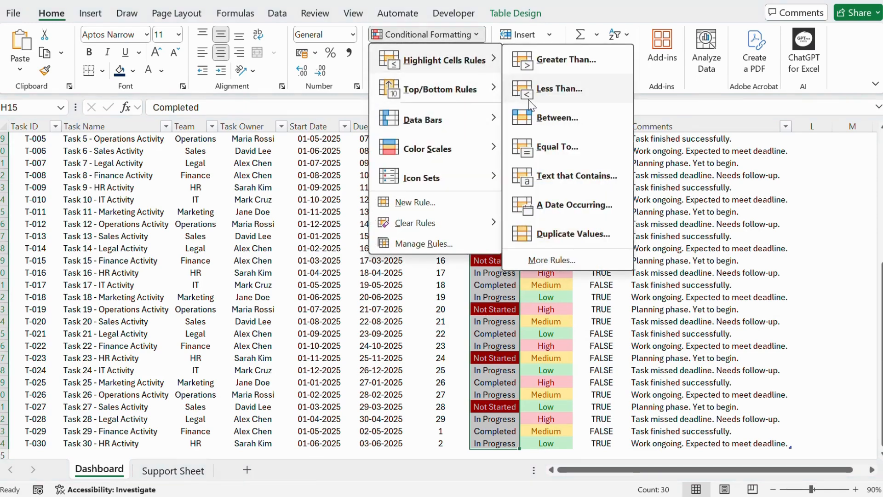
click(562, 146)
click(683, 244)
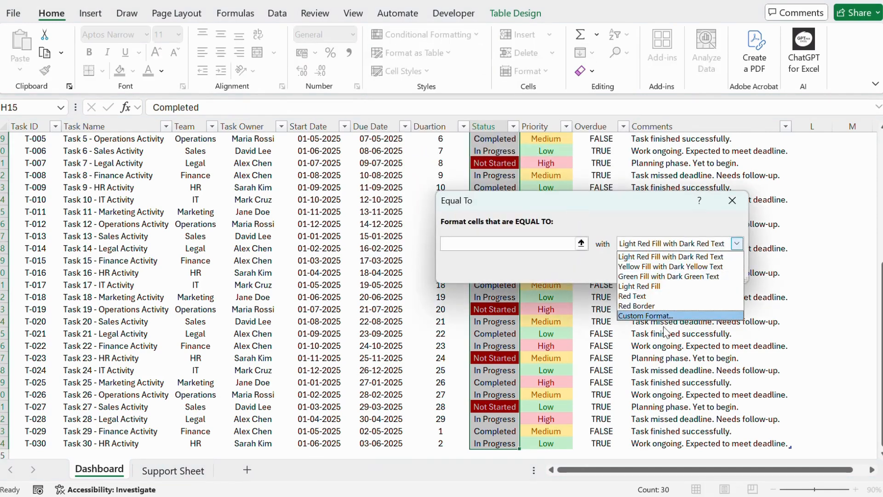
click(662, 316)
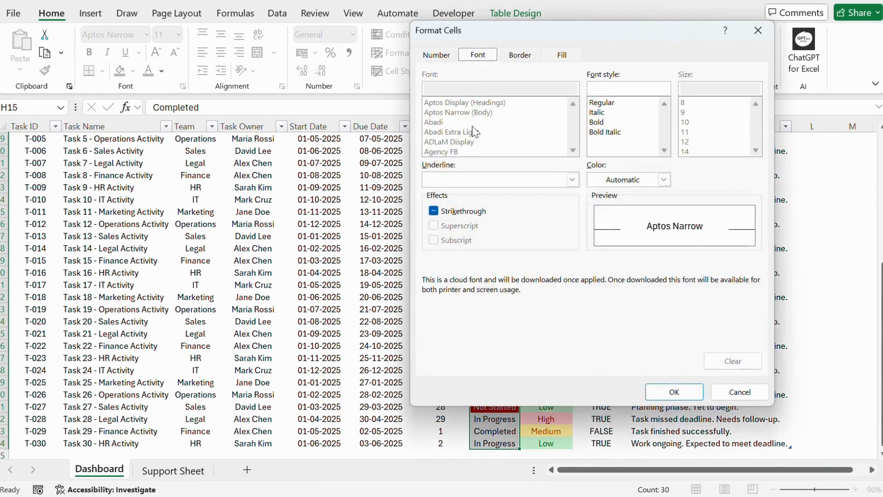
click(549, 56)
click(461, 185)
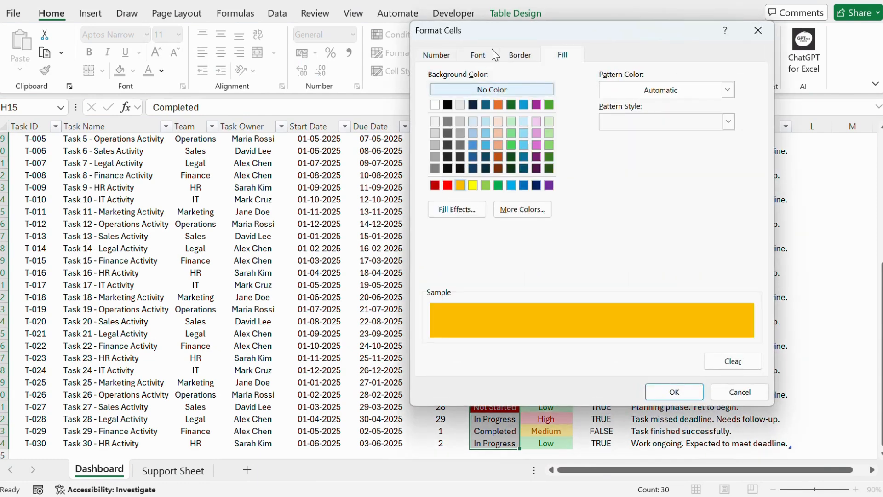
click(478, 54)
click(674, 391)
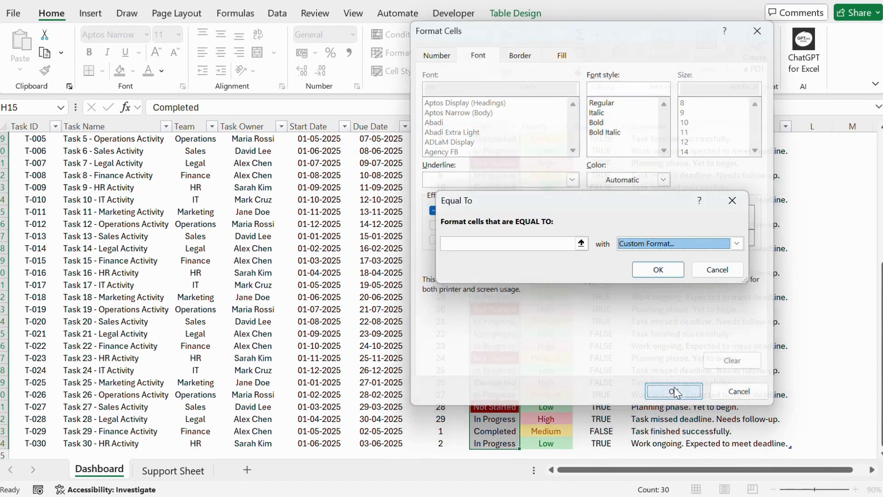
click(524, 241)
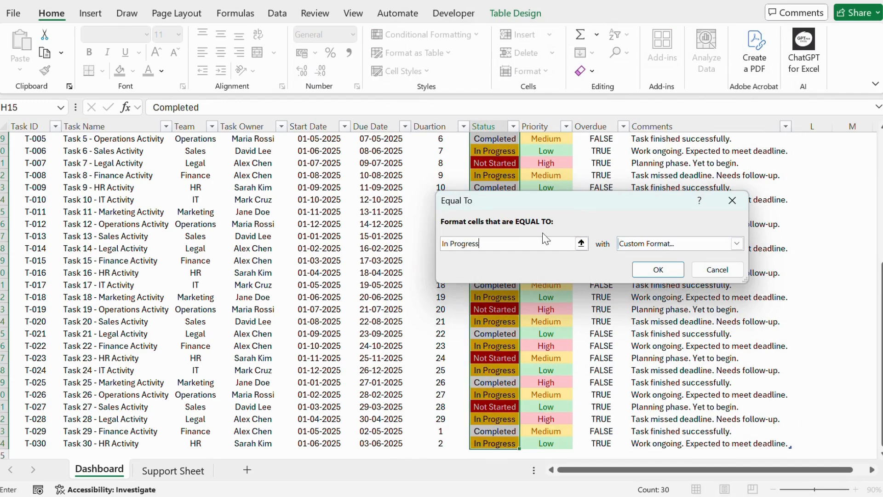
click(662, 268)
- Highlight the Status cells equal to "Completed" with a custom dark green fill and white font
click(451, 44)
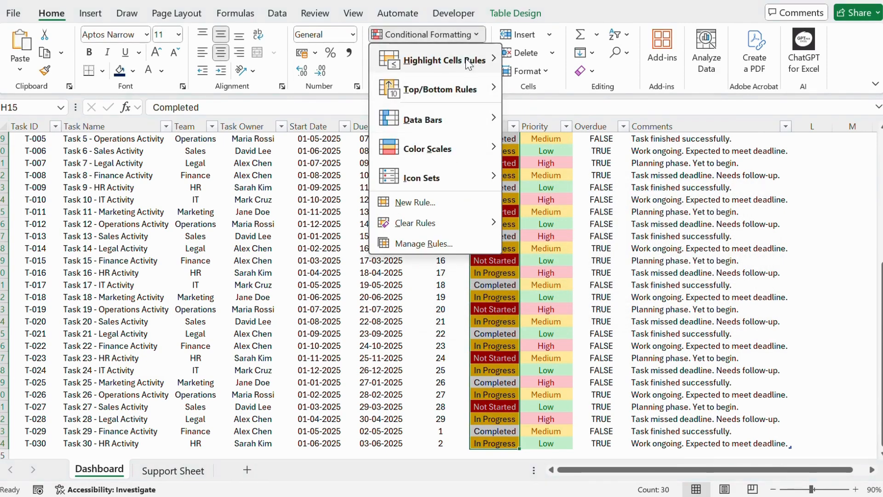
mouse_move(467, 61)
click(536, 147)
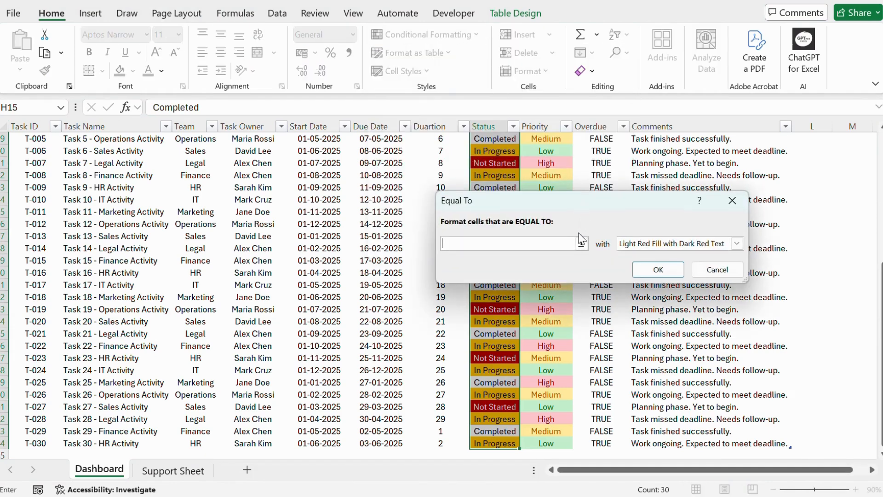
click(637, 244)
click(650, 315)
click(433, 210)
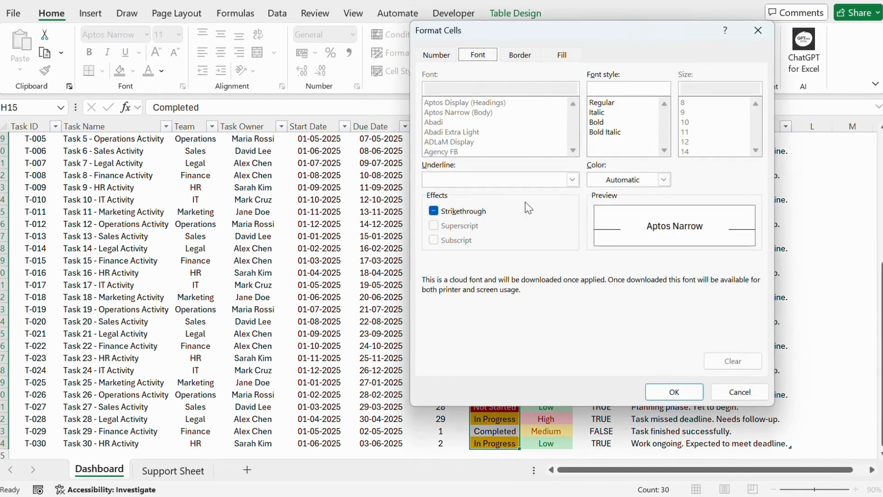
click(563, 55)
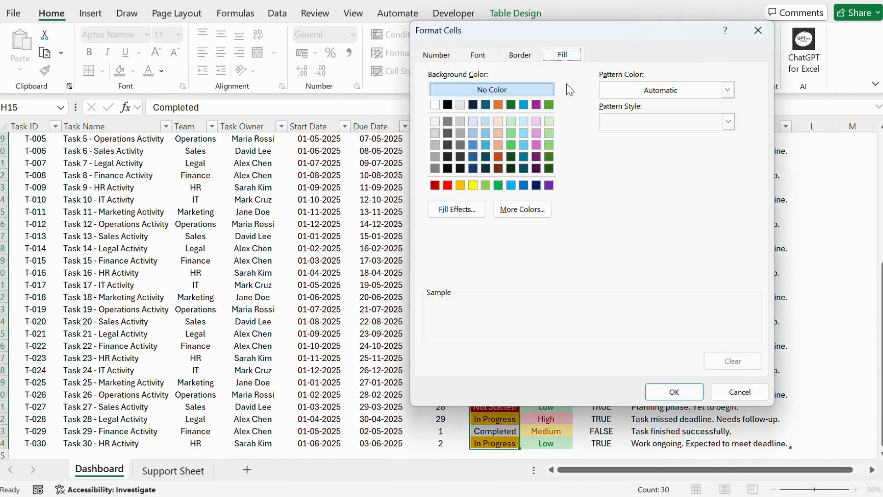
click(547, 168)
click(486, 57)
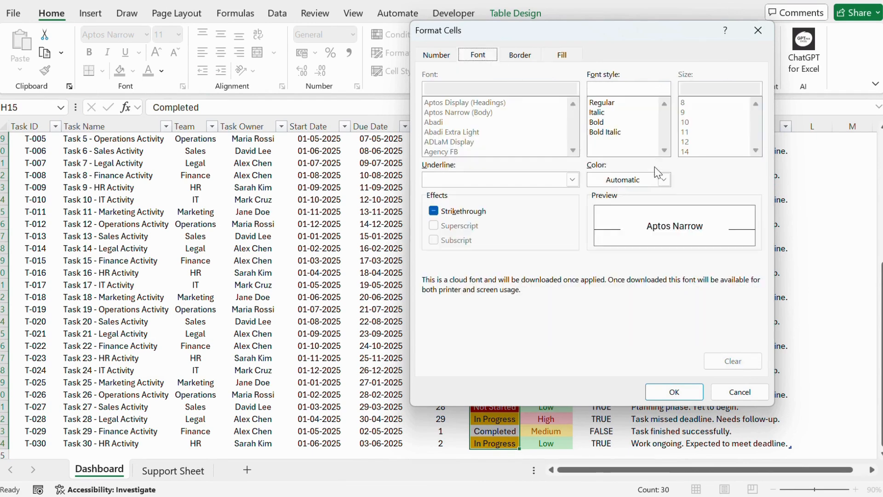
click(630, 180)
click(597, 240)
click(677, 389)
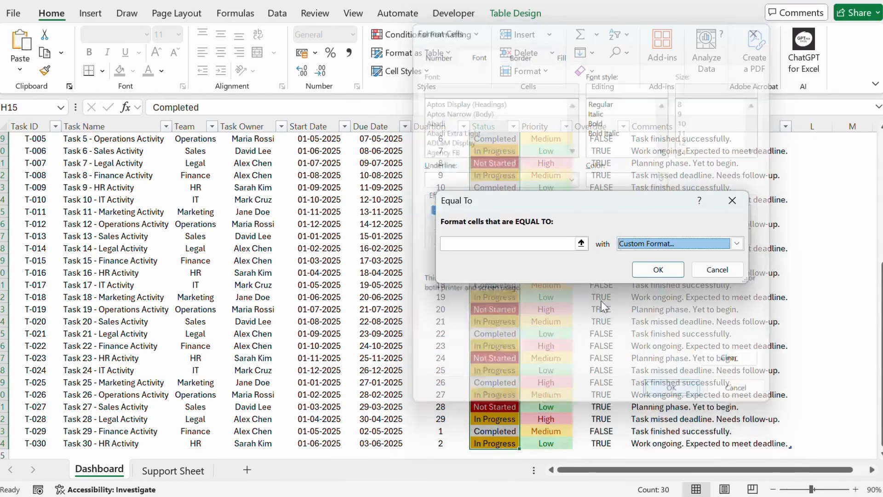
text(Compl)
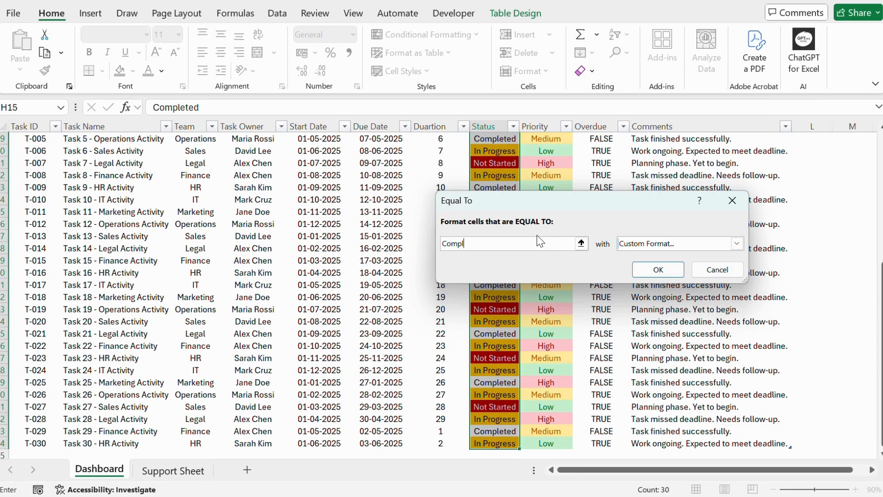
text(eted)
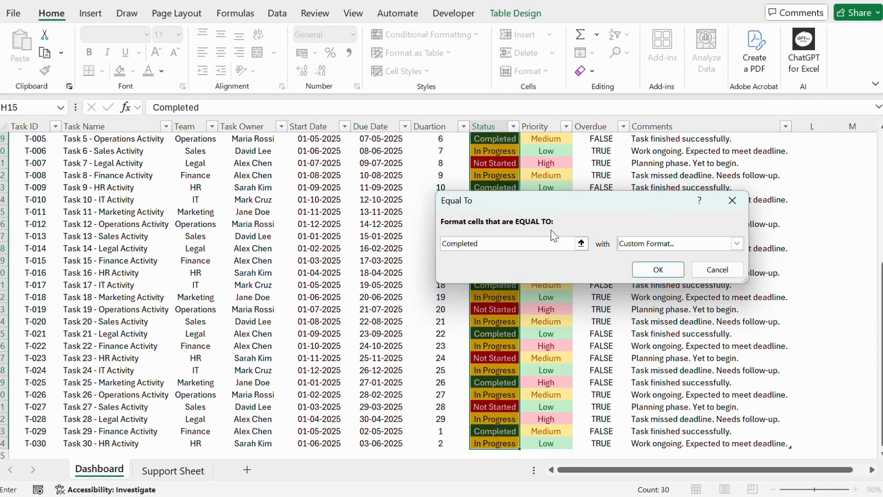
click(644, 269)
- Examine the Duartion column's values and formula in the task table
scroll(506, 276, up, 6)
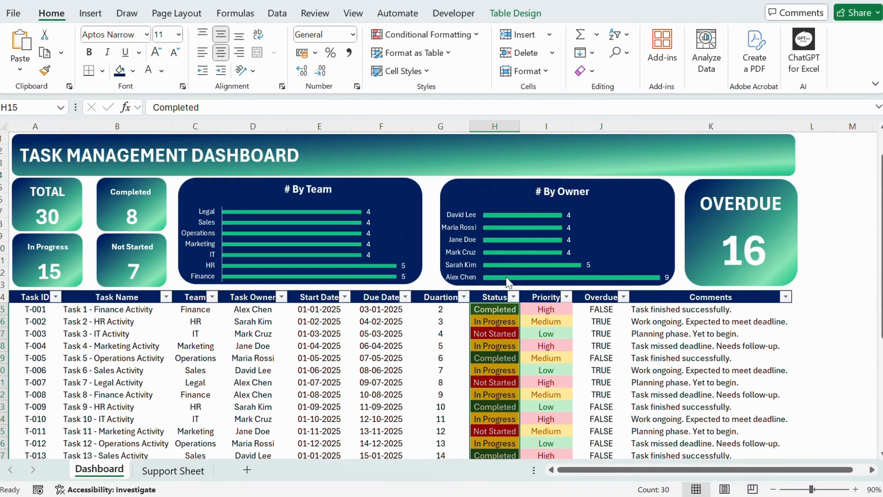
click(438, 309)
key(Down)
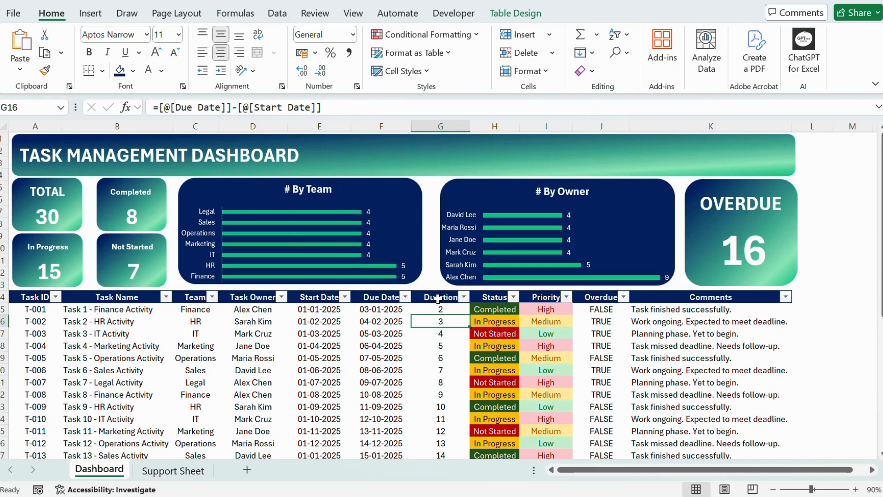
scroll(428, 327, down, 2)
scroll(429, 324, down, 1)
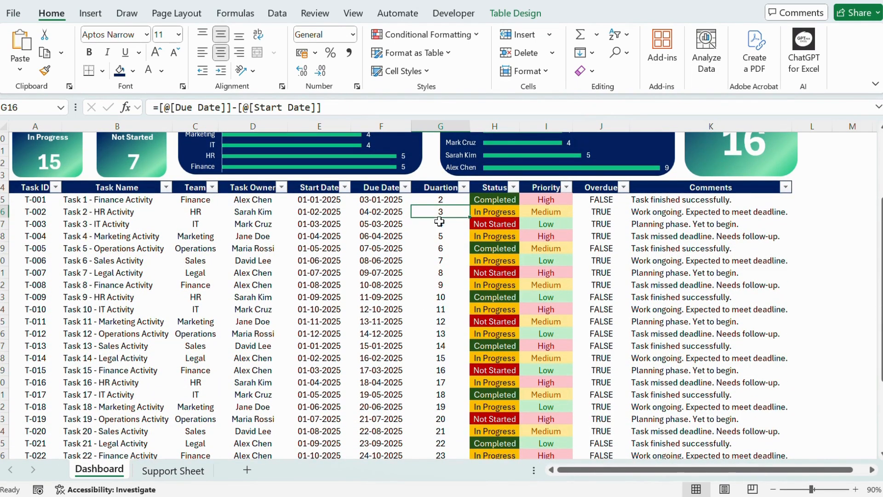
scroll(437, 235, up, 3)
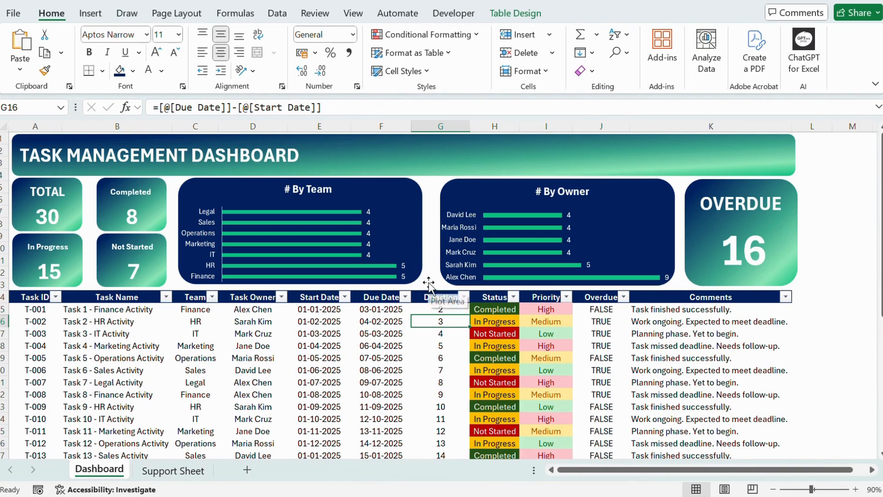
scroll(440, 334, down, 2)
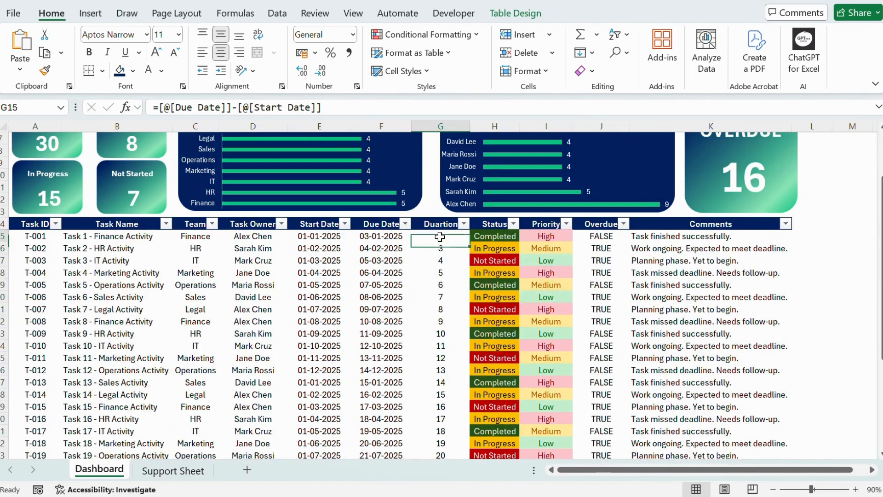
double_click(440, 236)
key(Escape)
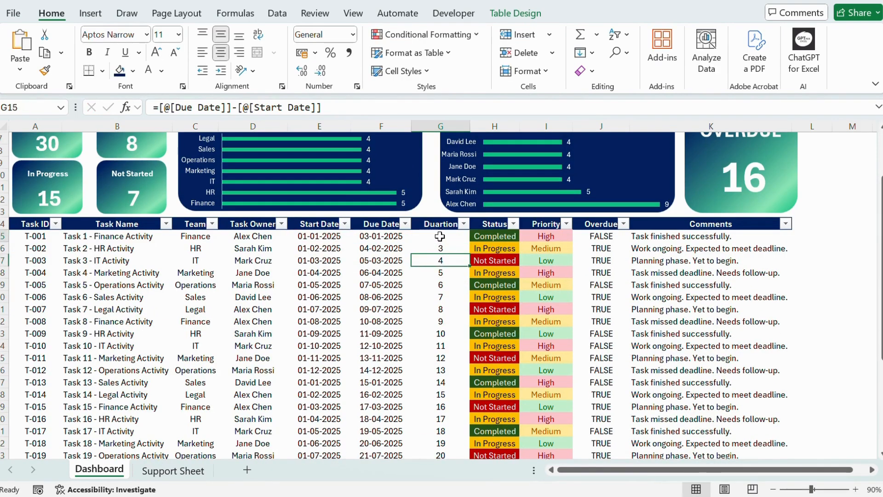
- Apply the custom number format # " Days" to all Duartion cells in the task table
key(ctrl+shift+Down)
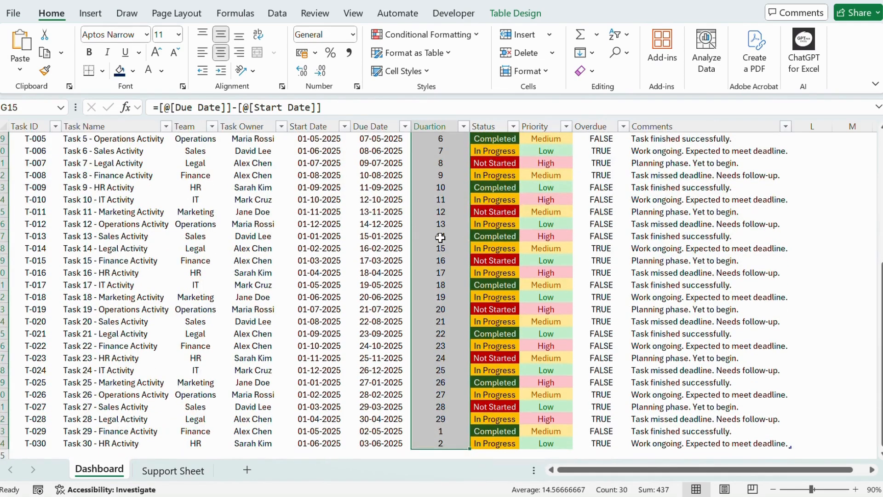
scroll(440, 238, up, 4)
key(ctrl+1)
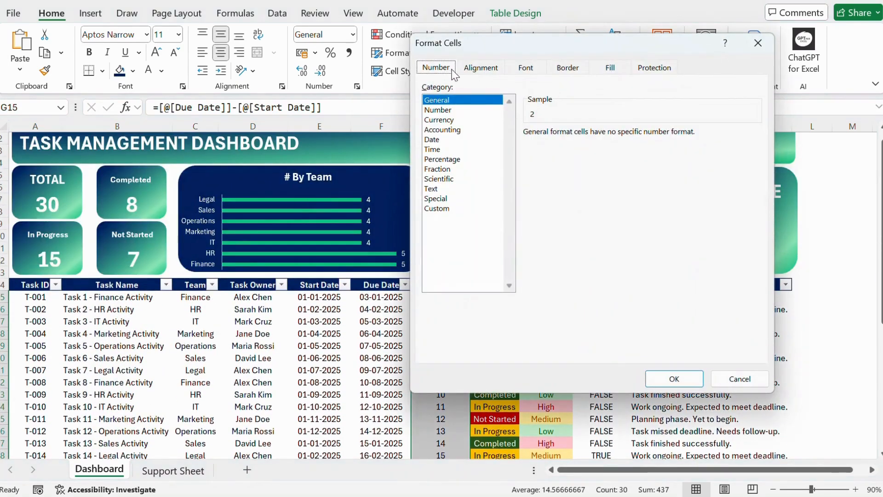
click(444, 209)
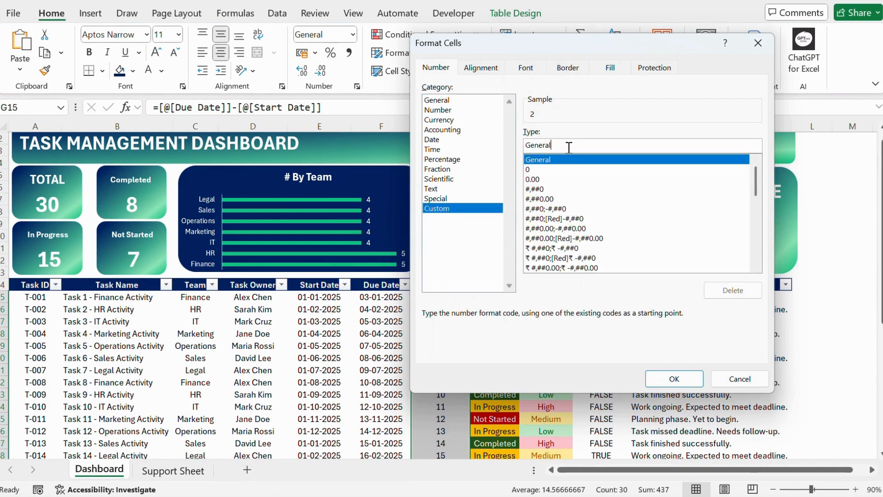
double_click(569, 146)
text(# " Days)
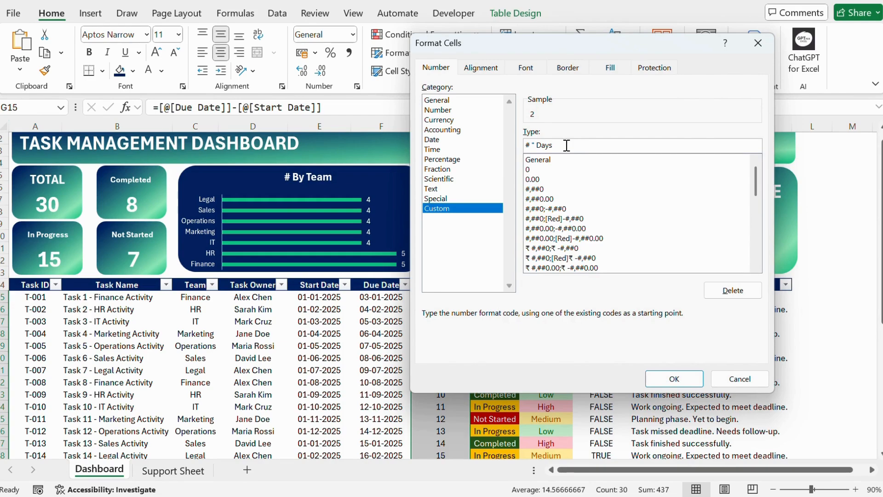
key(Return)
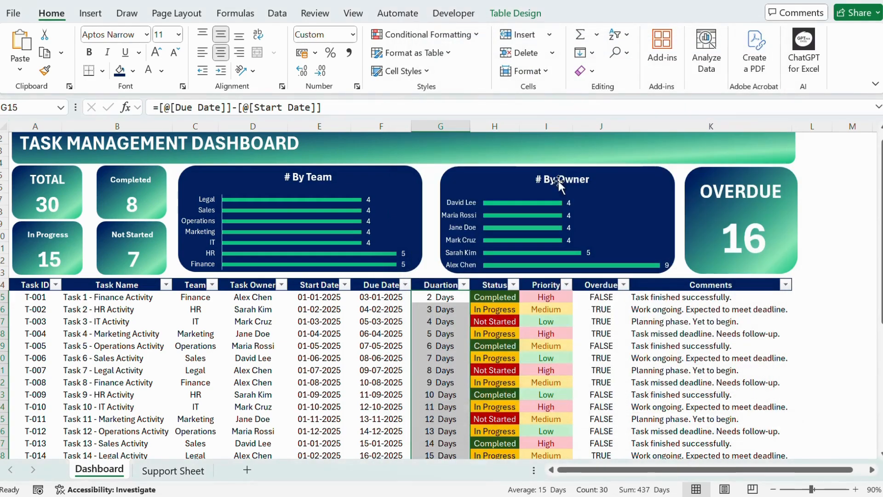
scroll(458, 364, down, 5)
scroll(458, 363, down, 3)
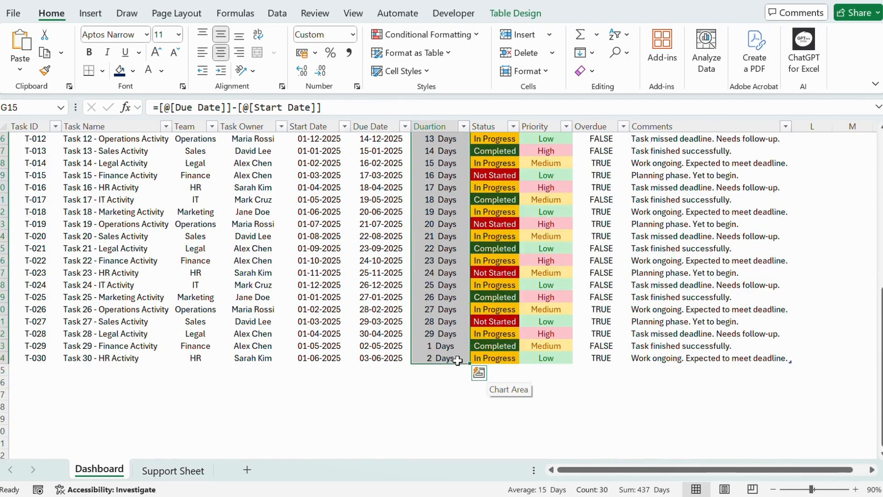
scroll(451, 358, up, 5)
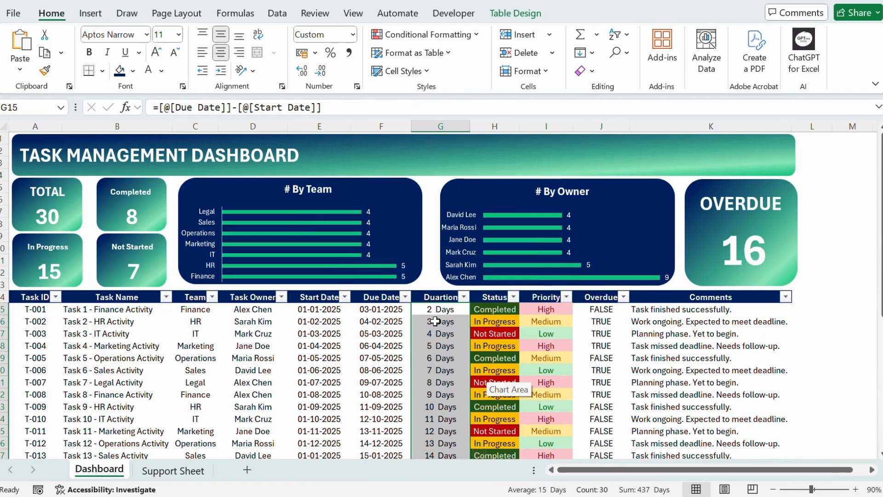